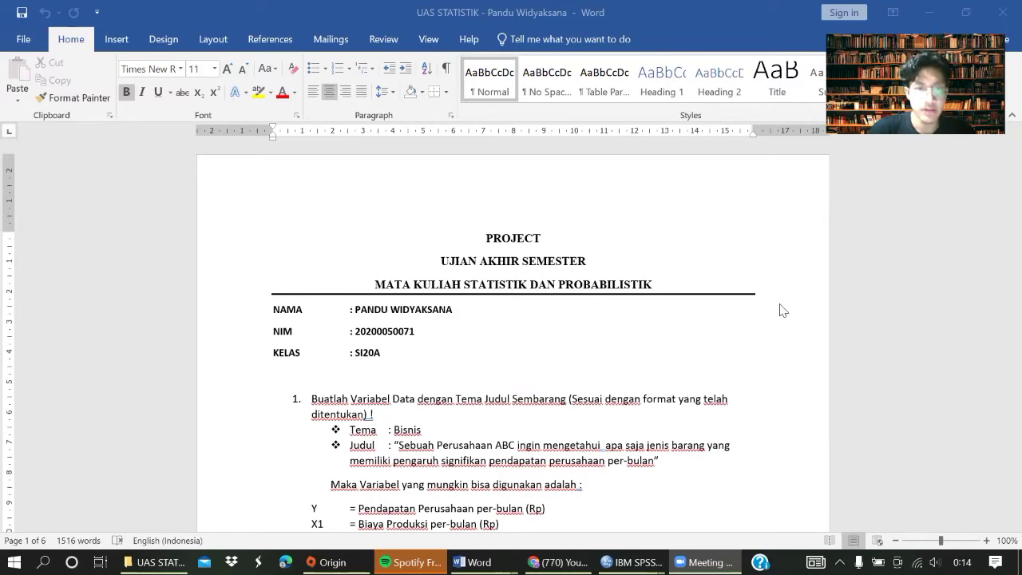
Step: Review the business theme, the Y, X1, X2 and X3 variable definitions, and the 33-row data table in the document
scroll(783, 310, down, 6)
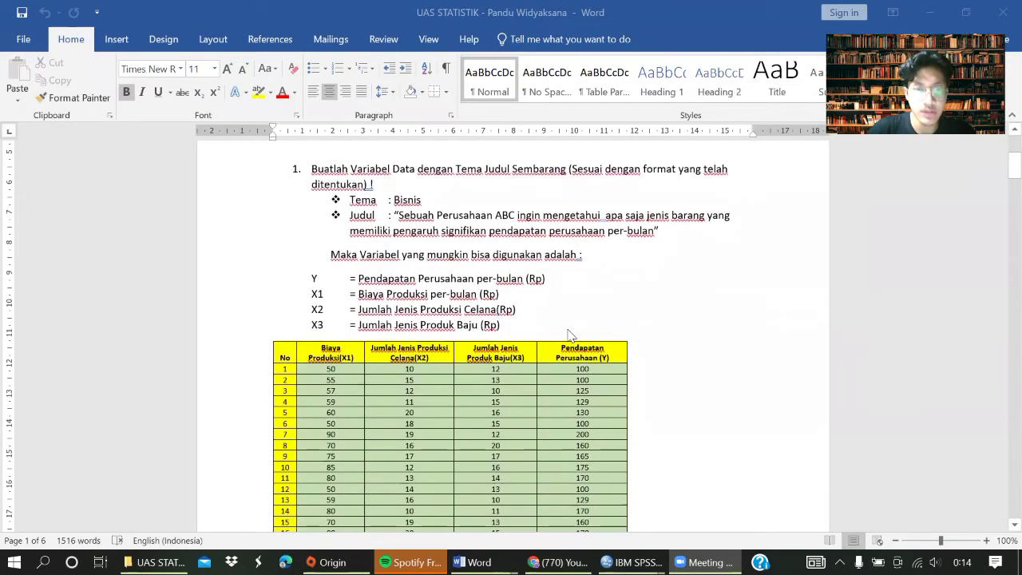
scroll(591, 335, down, 1)
scroll(423, 343, up, 1)
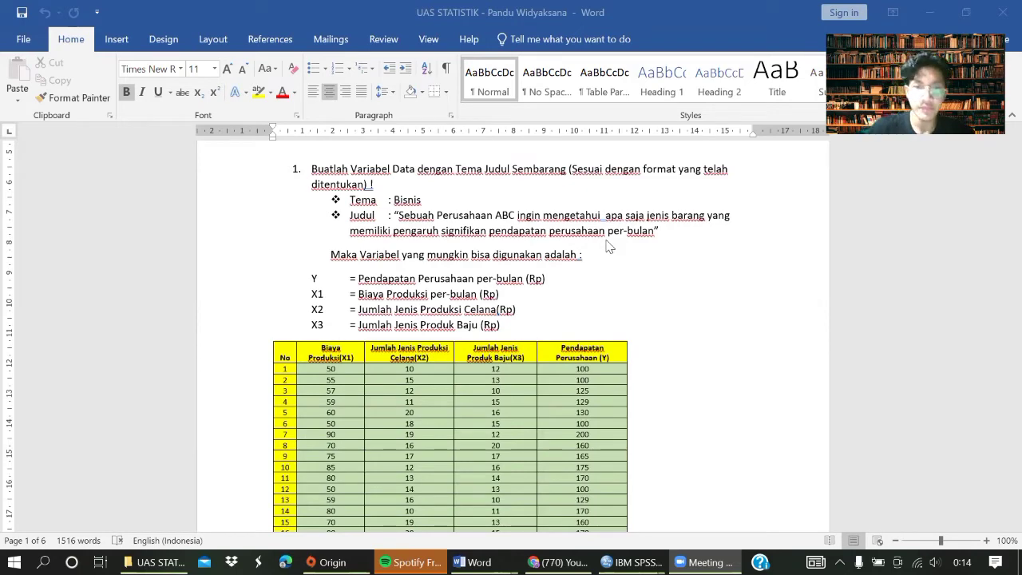
scroll(614, 264, down, 2)
scroll(659, 282, down, 2)
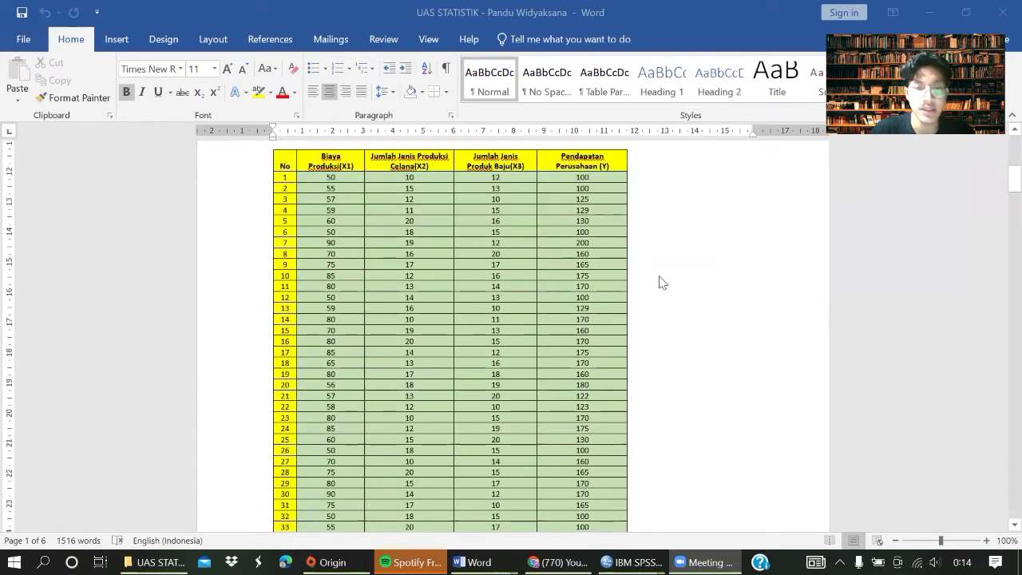
scroll(669, 285, up, 3)
scroll(673, 285, down, 6)
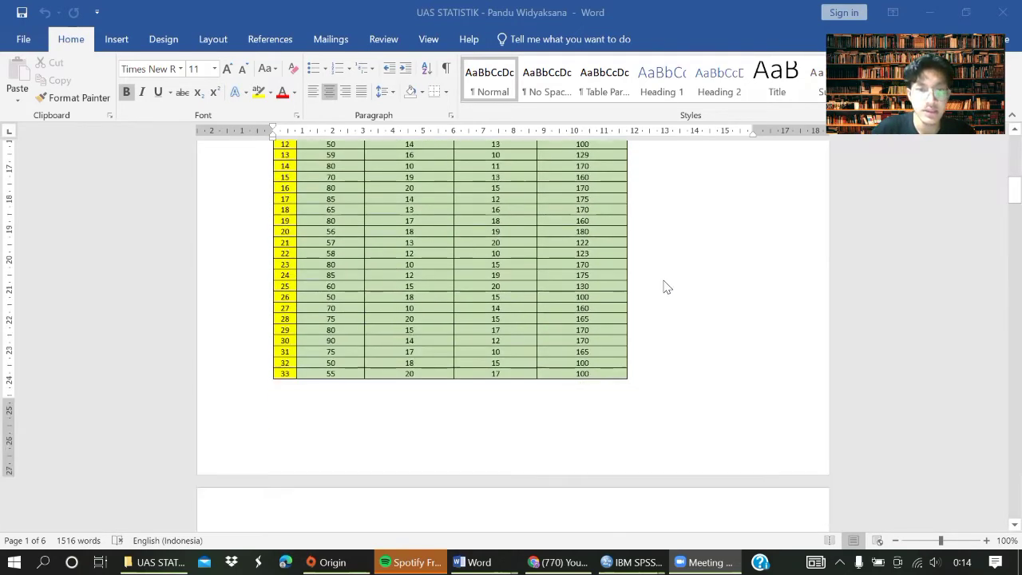
scroll(664, 285, up, 3)
scroll(667, 286, up, 2)
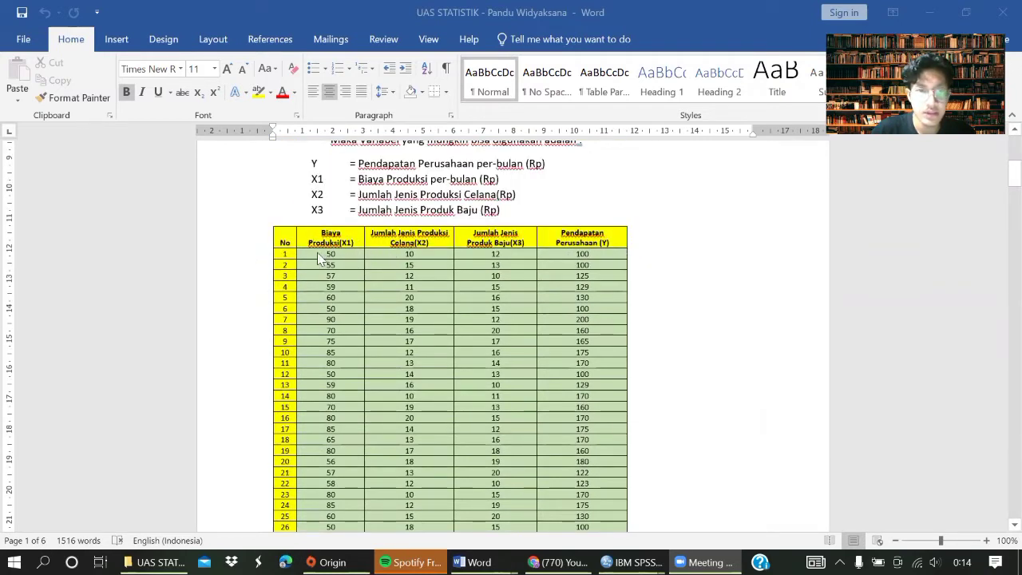
click(334, 253)
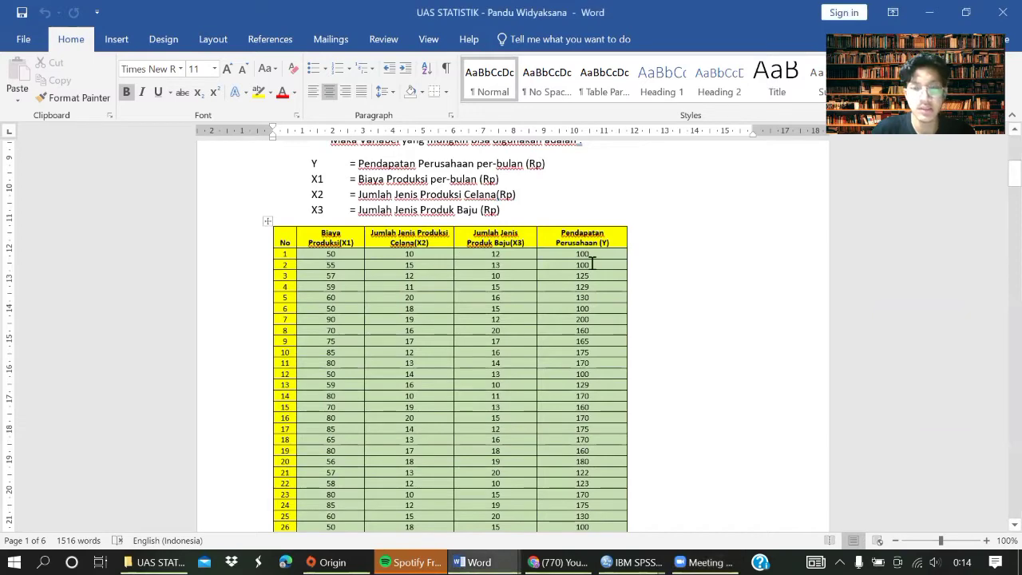
scroll(675, 250, down, 15)
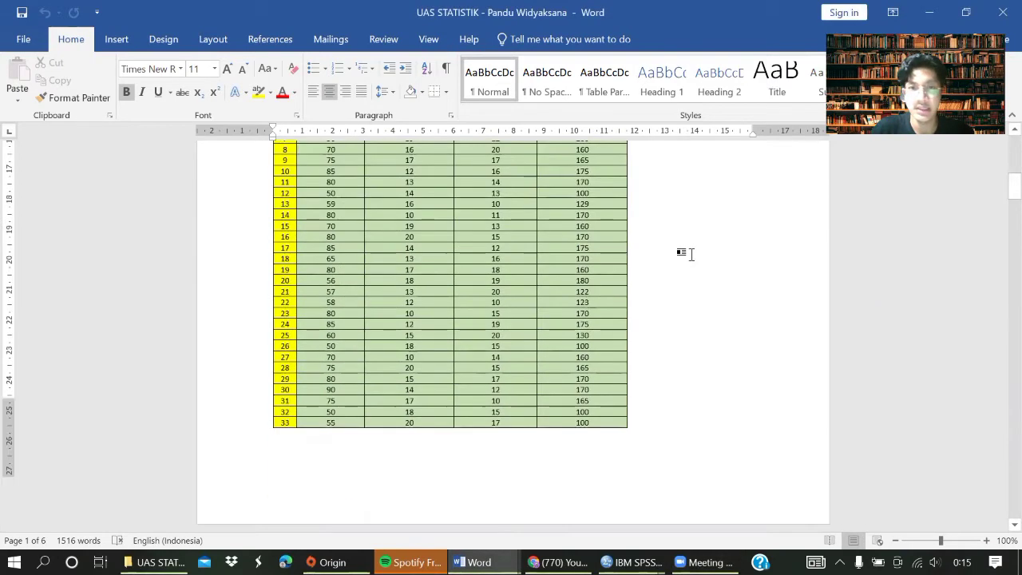
scroll(694, 256, up, 6)
scroll(694, 256, up, 9)
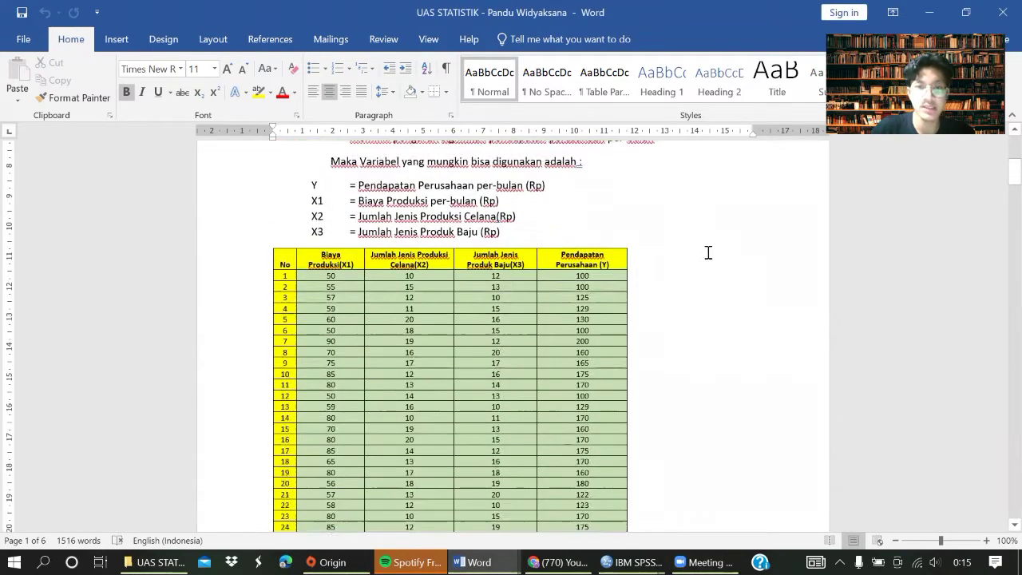
scroll(641, 276, down, 4)
scroll(652, 273, up, 2)
scroll(652, 273, up, 1)
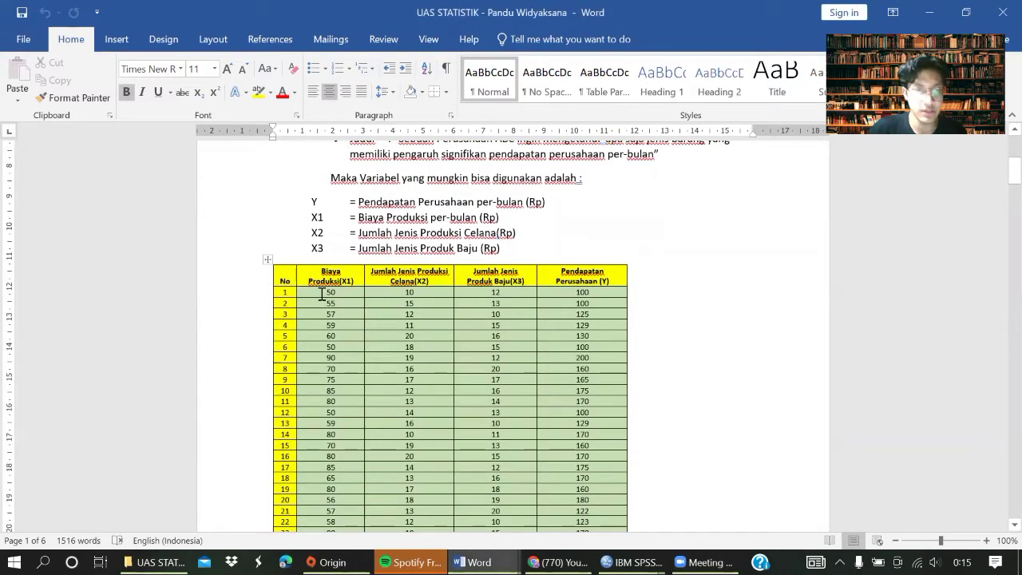
Step: Copy the table values of rows 1 to 33 from the Biaya Produksi (X1) through Pendapatan Perusahaan (Y) columns, without headers and row numbers
drag(321, 295, 566, 412)
scroll(570, 433, down, 4)
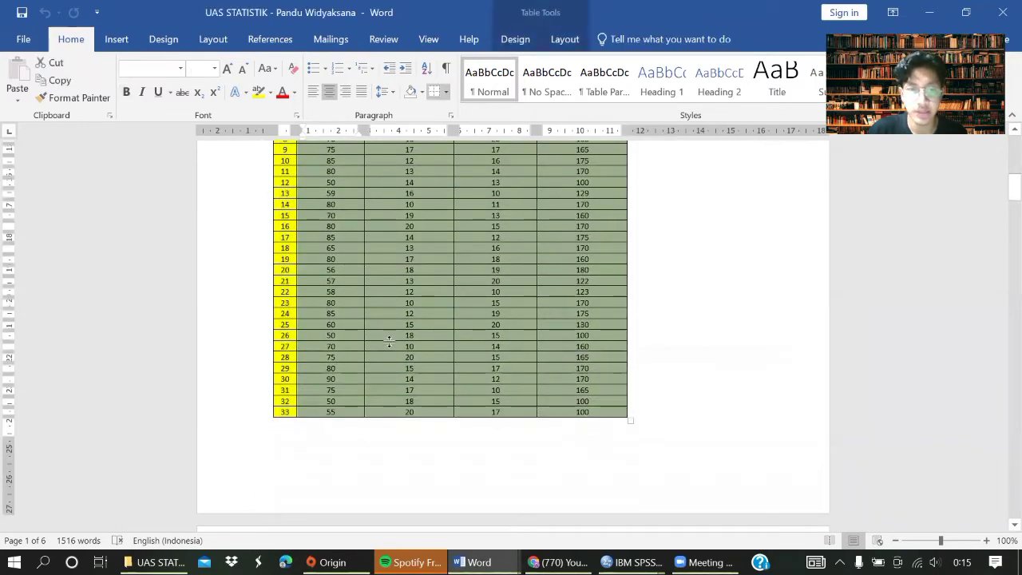
scroll(374, 342, up, 4)
right_click(336, 289)
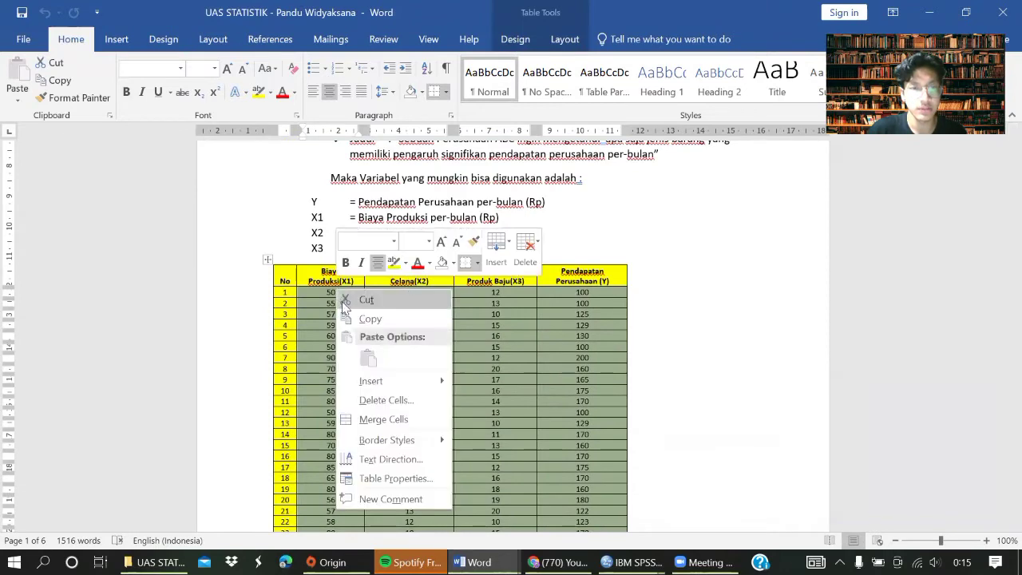
click(352, 319)
scroll(496, 390, down, 4)
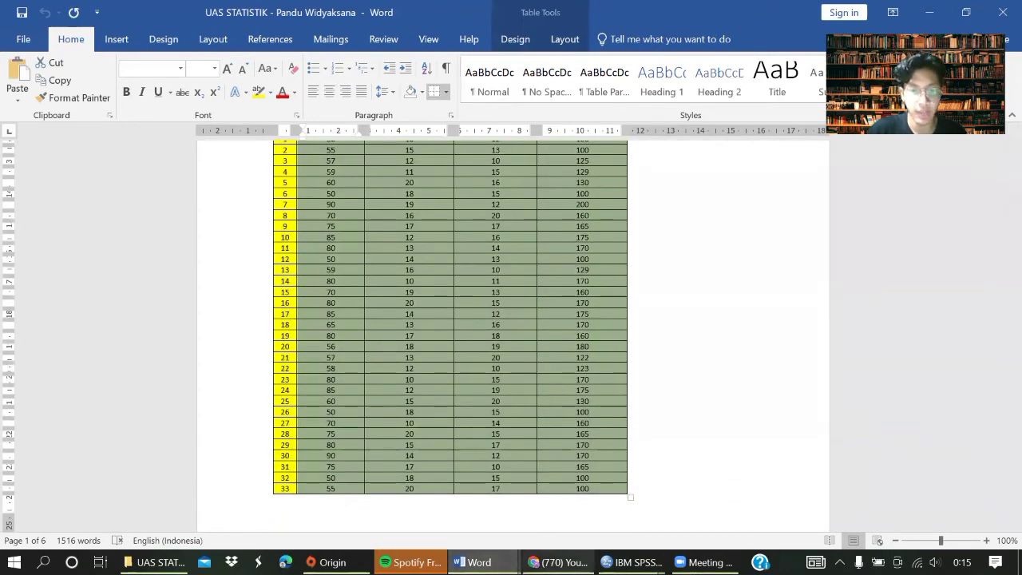
Step: Switch to the IBM SPSS Statistics Data Editor and check the measurement level options of the defined variables, leaving Scale in place
click(632, 562)
click(572, 520)
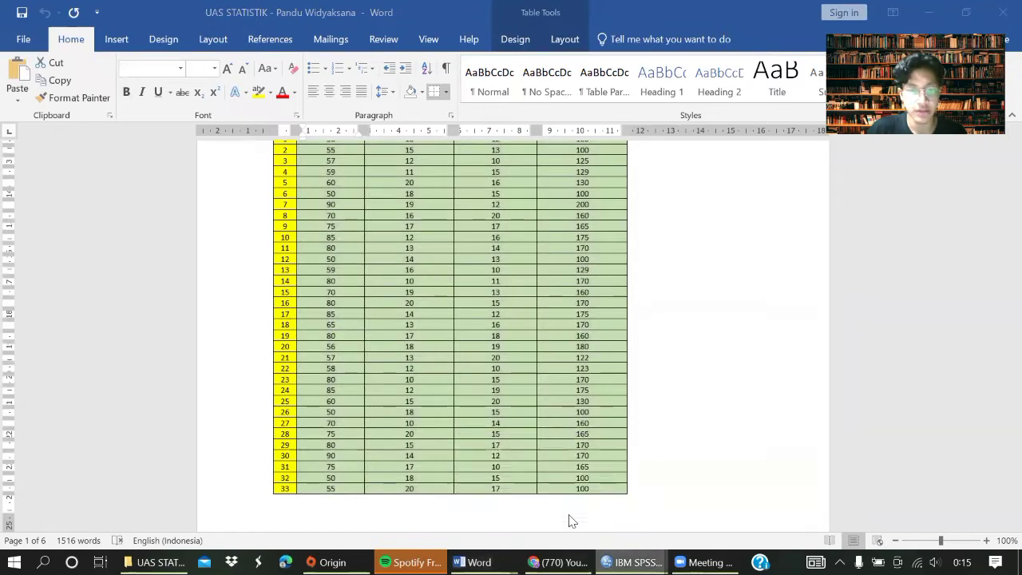
click(810, 147)
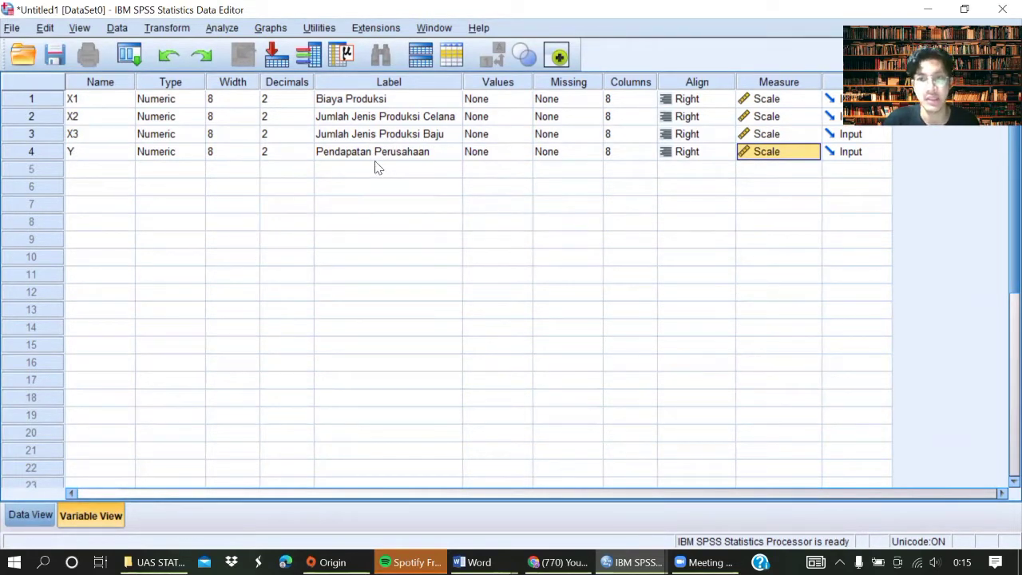
click(810, 99)
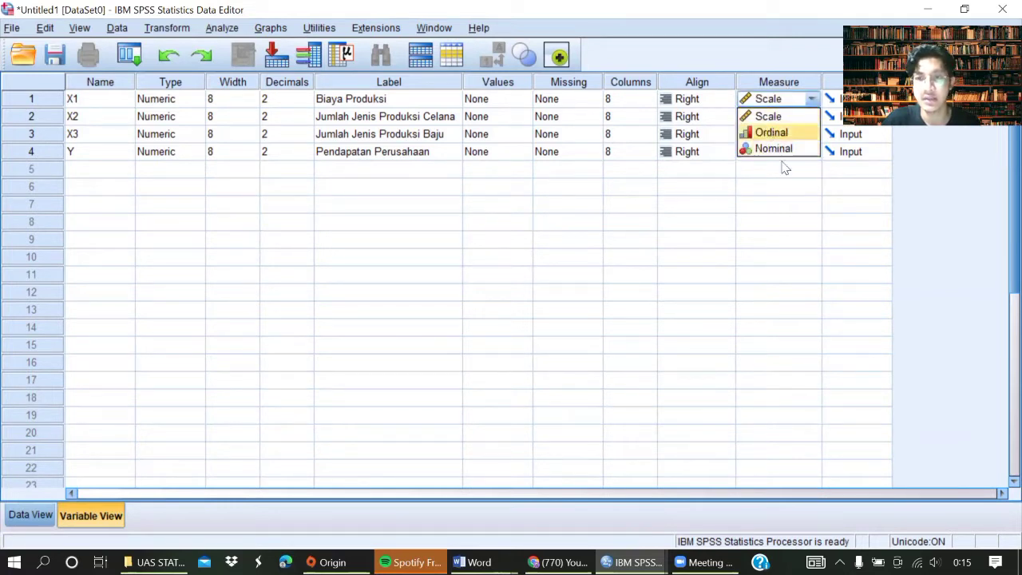
click(907, 188)
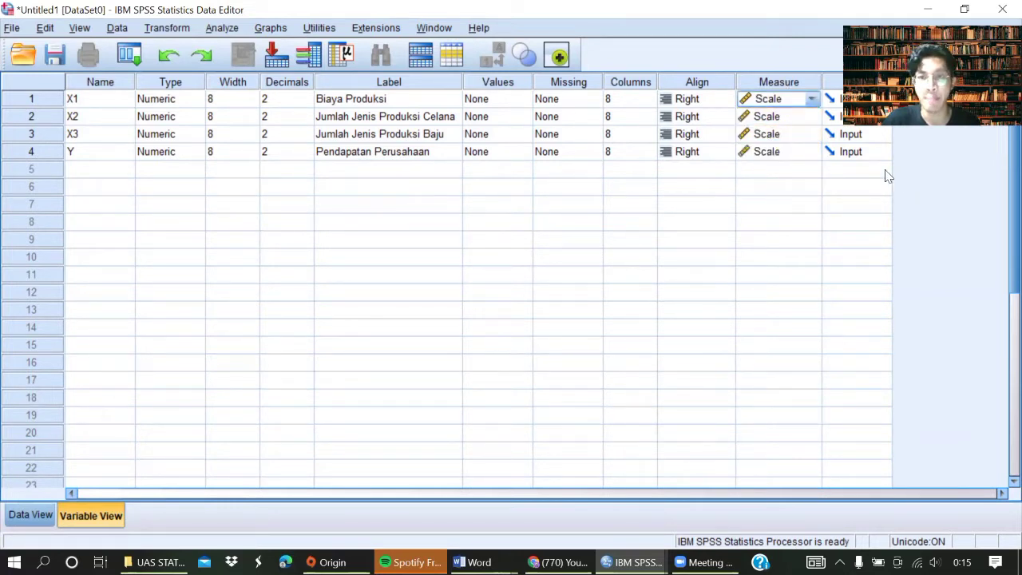
Step: Paste the copied values into the data grid starting at row 1 of X1, and check the filled rows
click(29, 517)
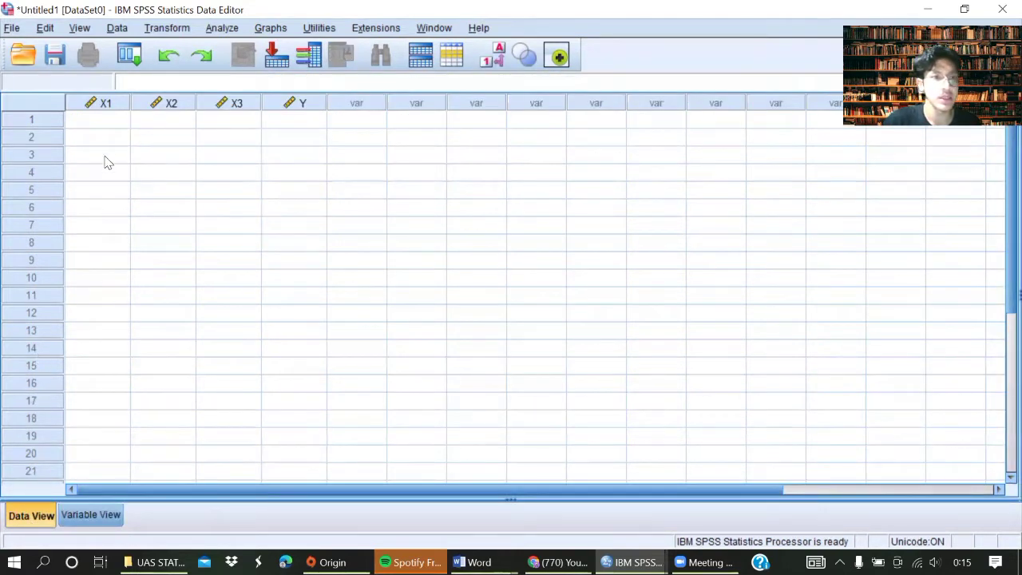
click(102, 126)
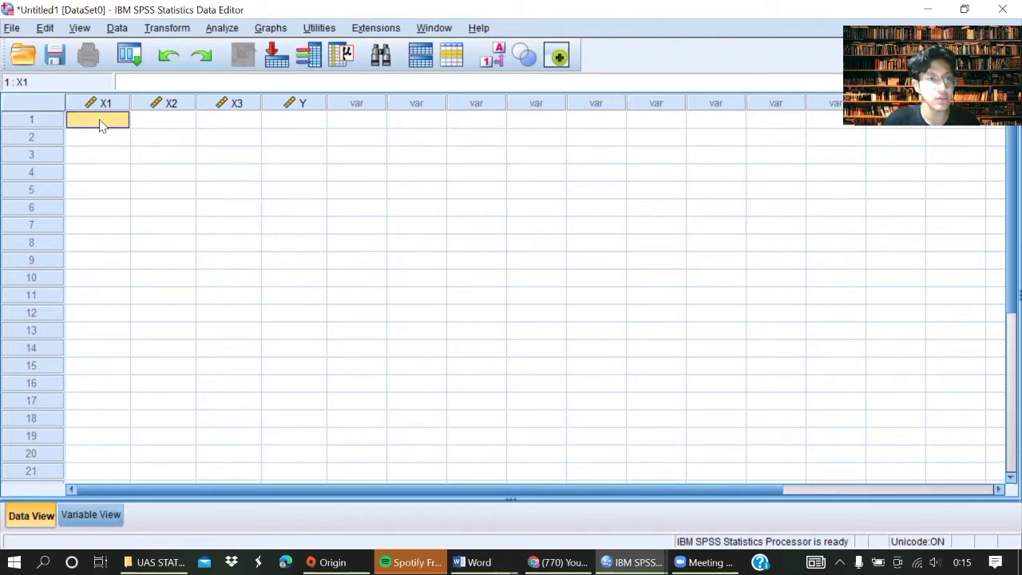
key(ctrl+v)
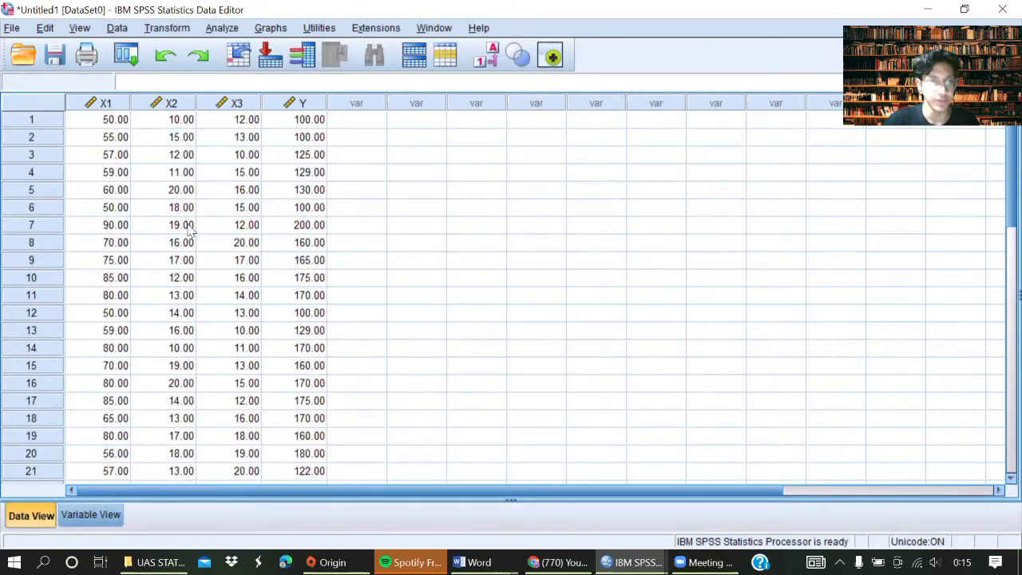
scroll(216, 229, down, 7)
scroll(232, 311, up, 7)
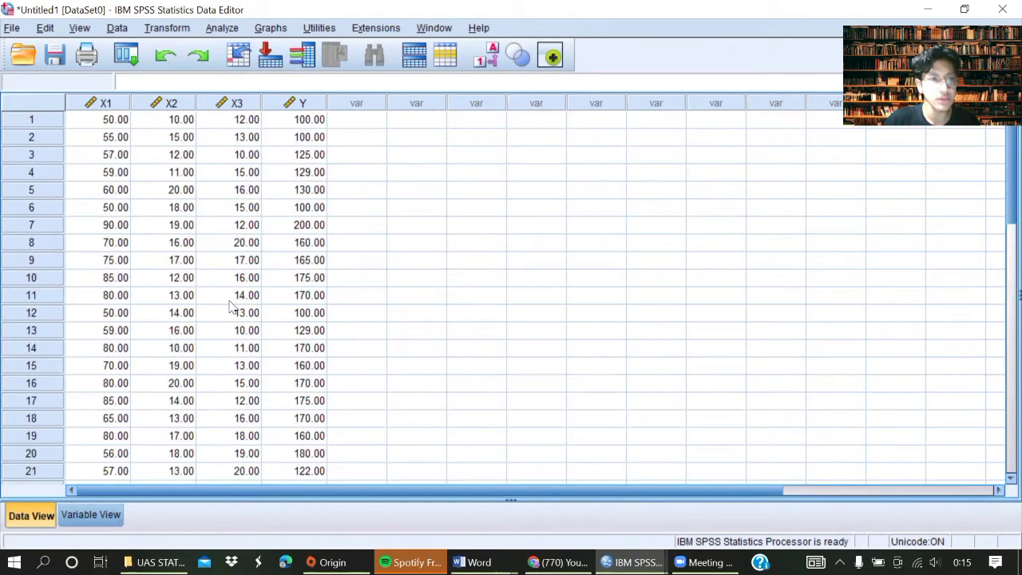
scroll(230, 307, down, 7)
scroll(224, 302, up, 7)
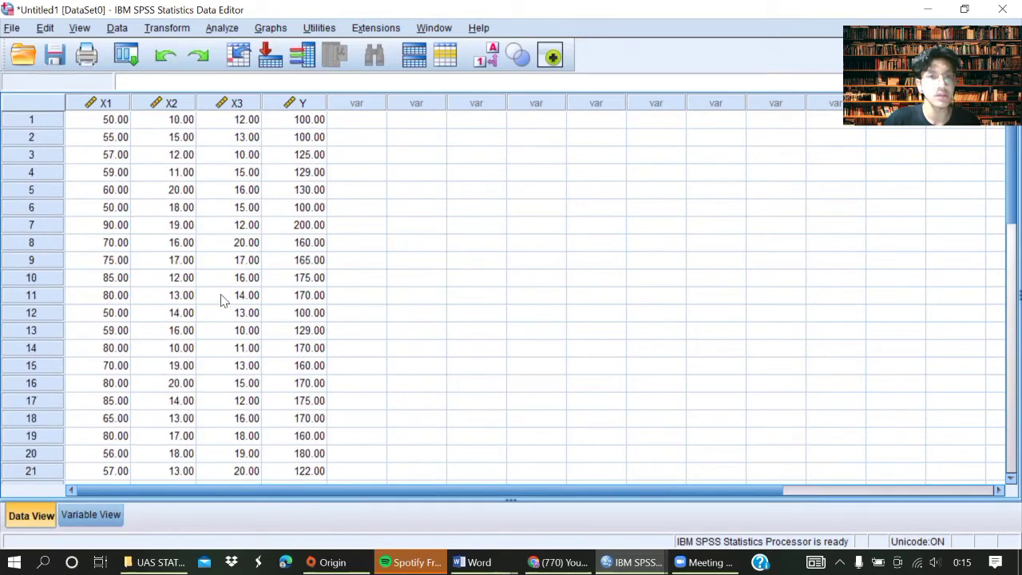
Step: Start a linear regression analysis with Pendapatan Perusahaan [Y] as the dependent variable
click(224, 29)
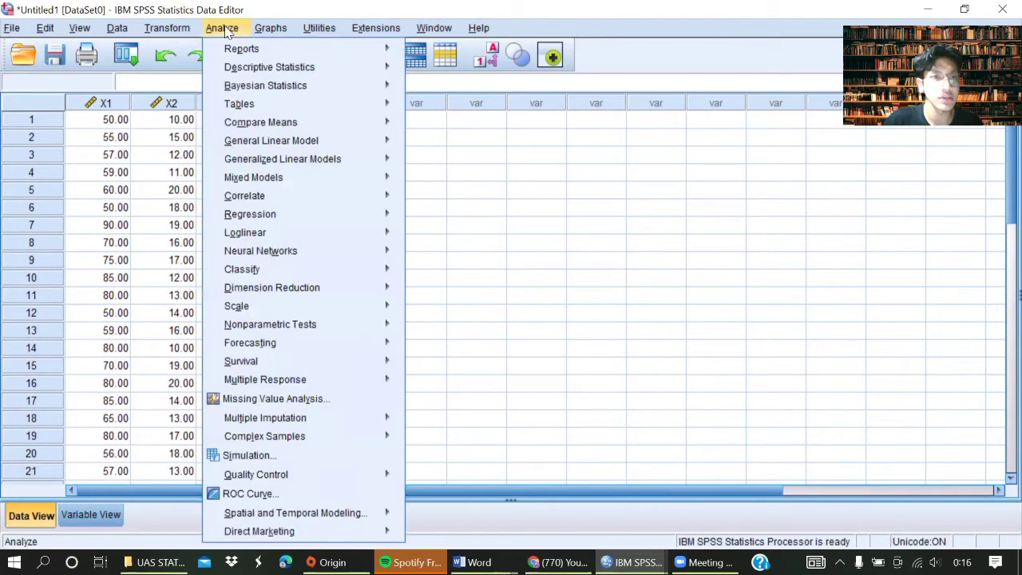
mouse_move(301, 216)
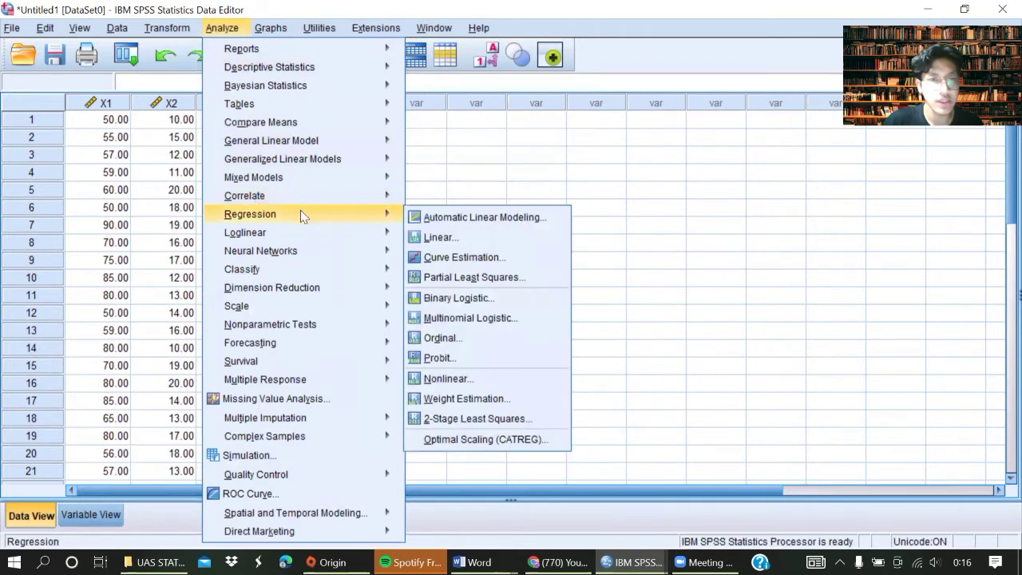
click(439, 238)
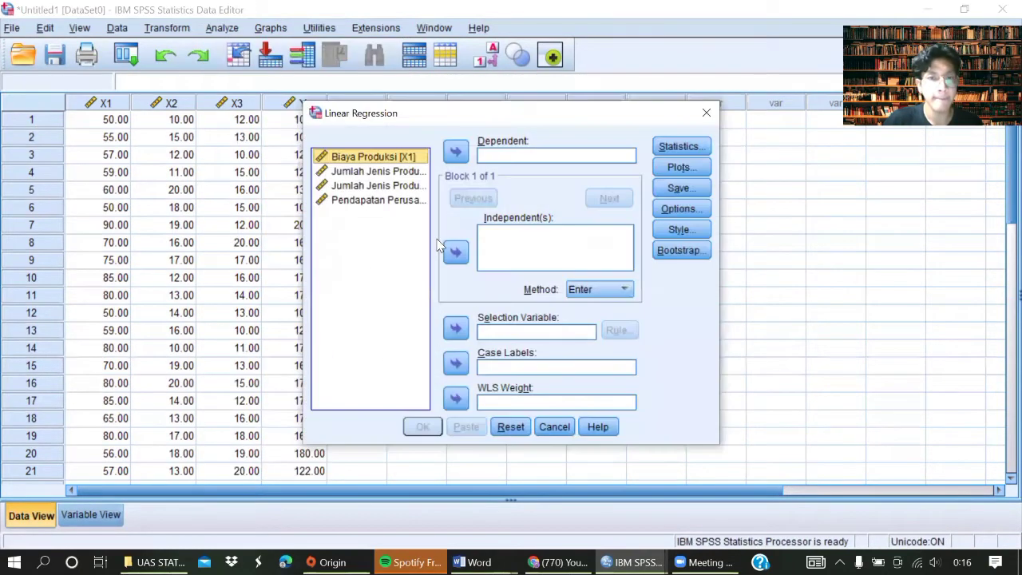
click(379, 204)
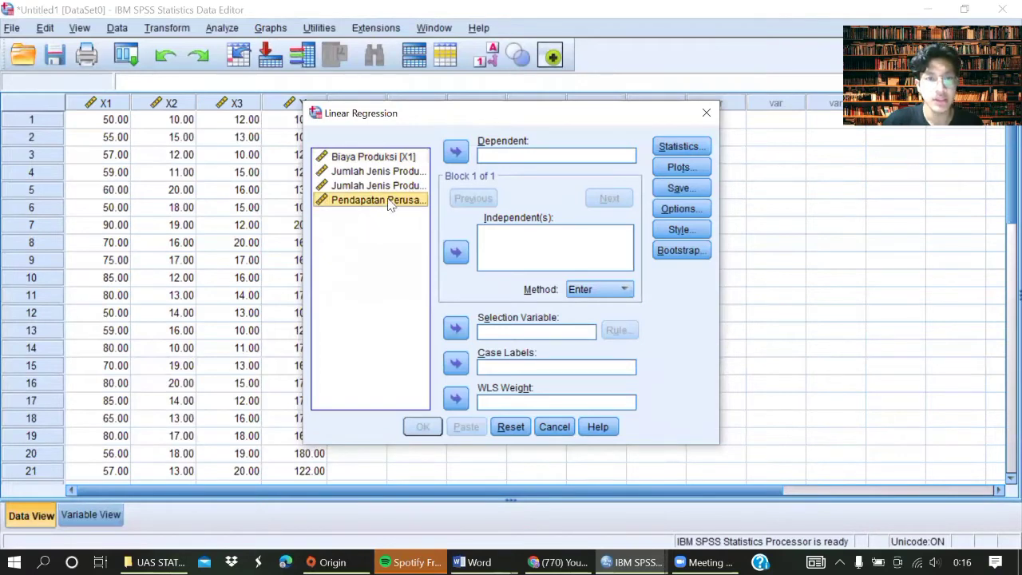
click(458, 152)
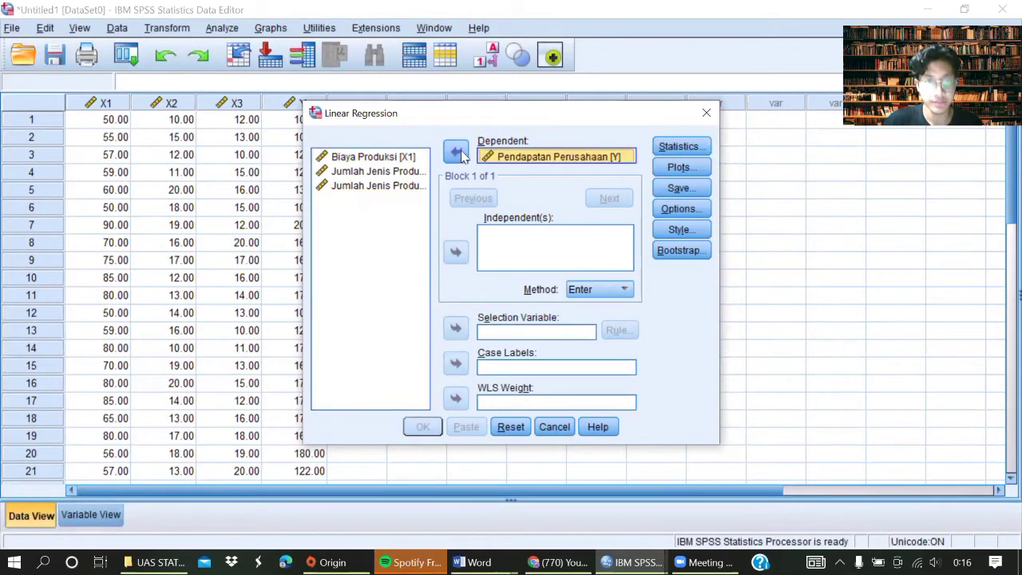
Step: Add Biaya Produksi [X1], Jumlah Jenis Produksi Celana and Jumlah Jenis Produksi Baju as the independent variables
click(384, 158)
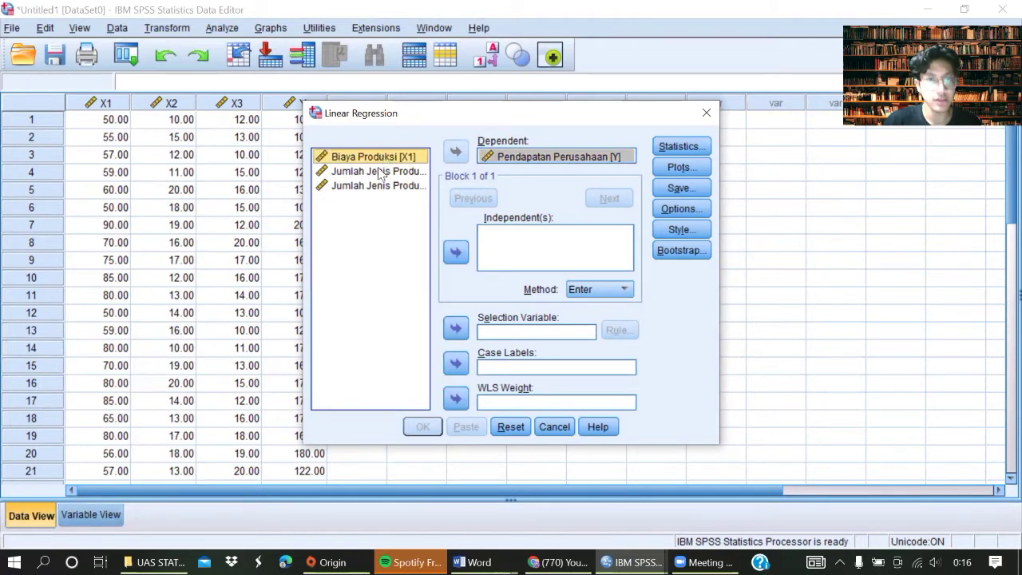
drag(382, 160, 388, 196)
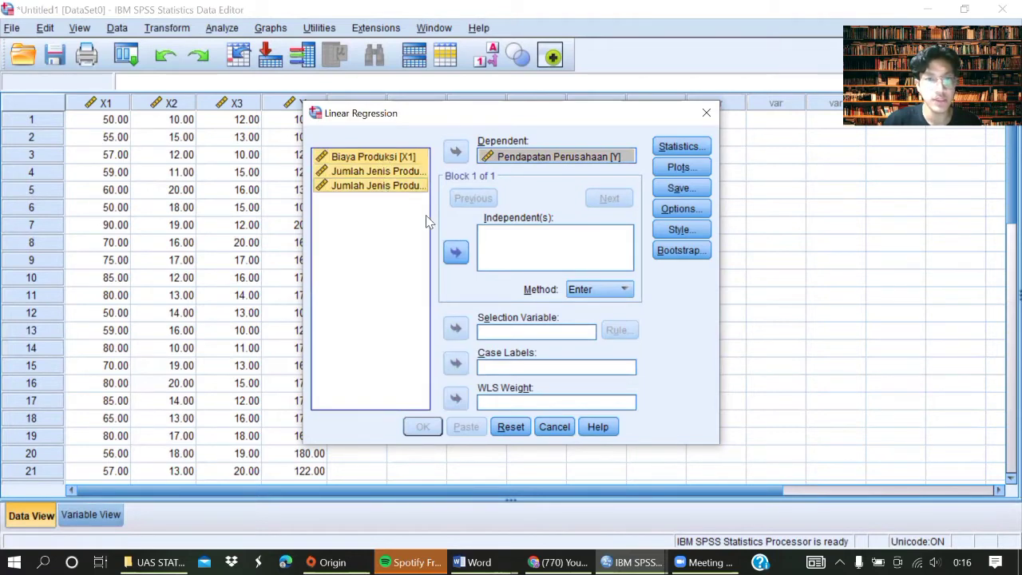
click(456, 253)
Step: Accept the regression statistics with Estimates and Model fit enabled, and run the linear regression
click(684, 147)
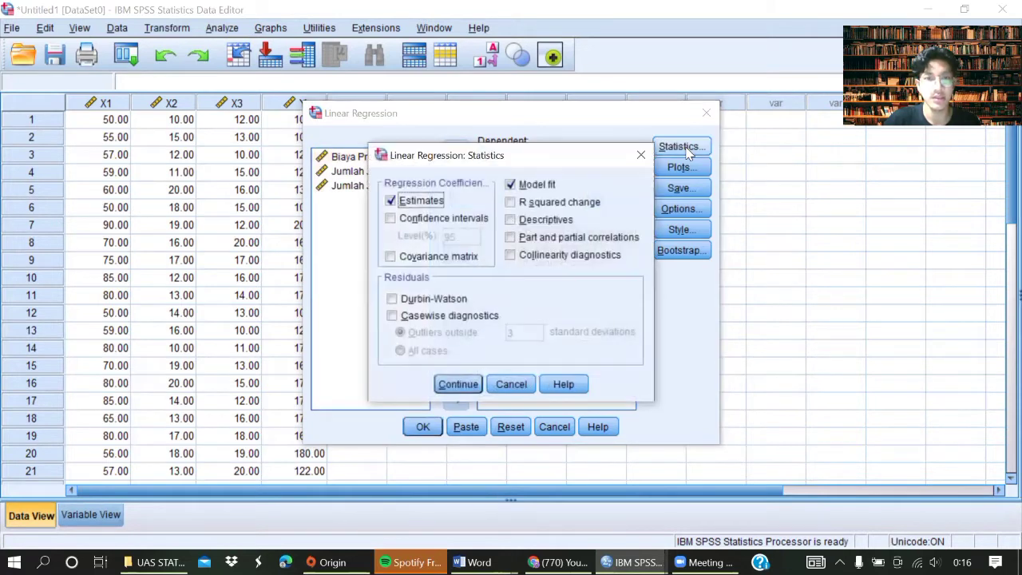
drag(546, 158, 562, 148)
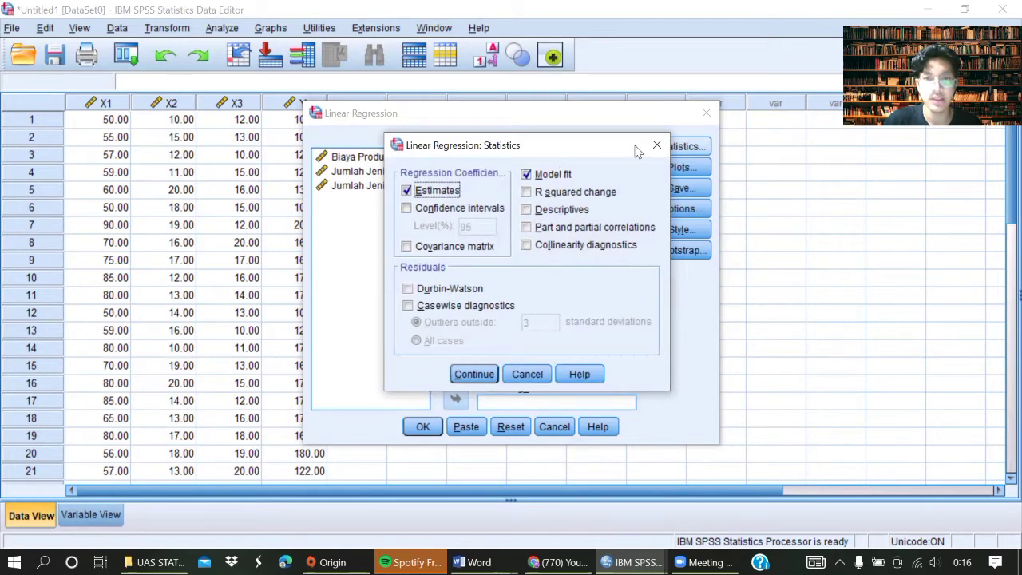
click(471, 373)
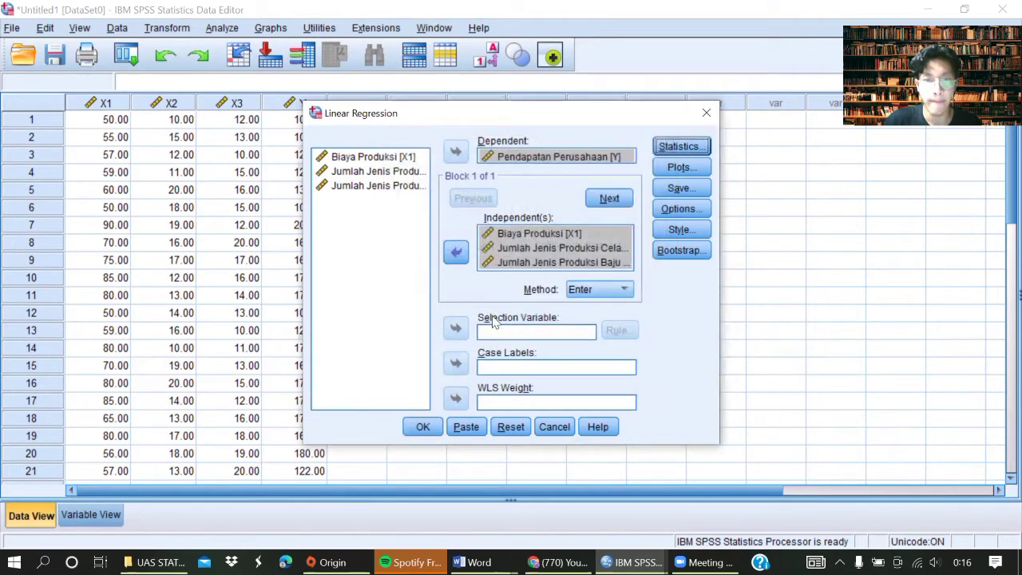
click(424, 429)
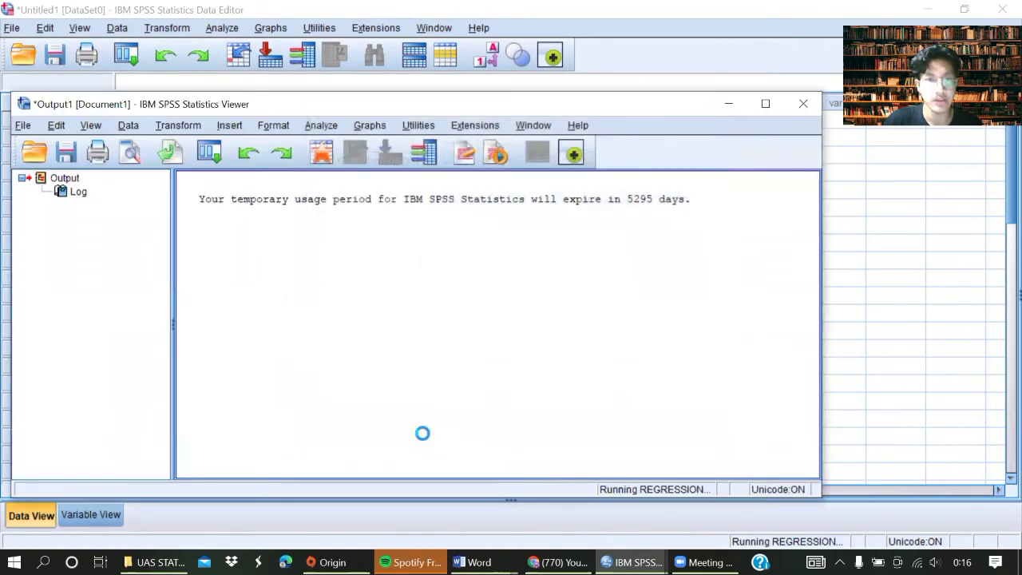
Step: Examine the regression output from the syntax log through the Variables Entered/Removed, Model Summary and ANOVA tables
scroll(431, 408, up, 3)
scroll(415, 345, down, 5)
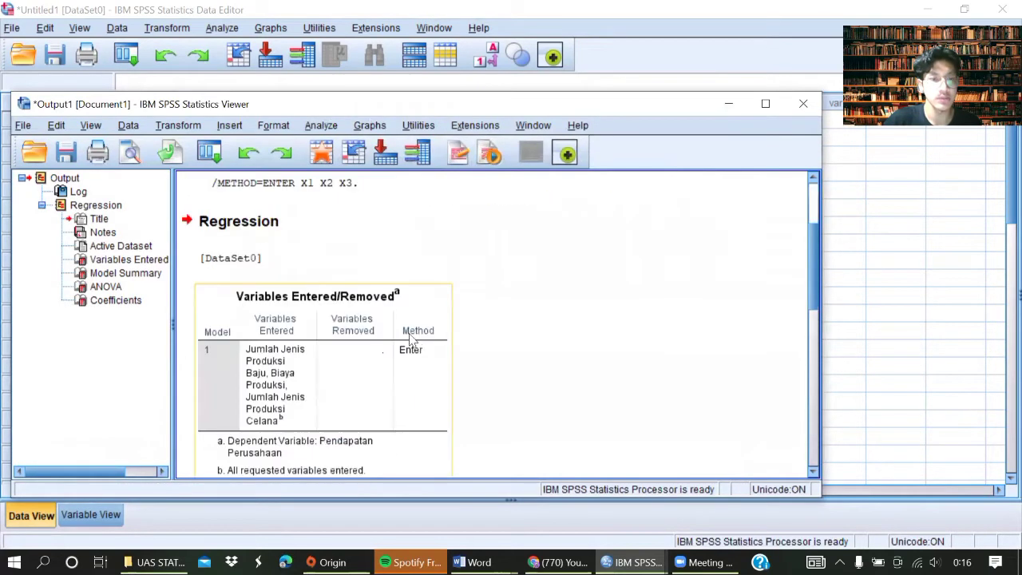
scroll(355, 301, down, 2)
scroll(342, 292, up, 5)
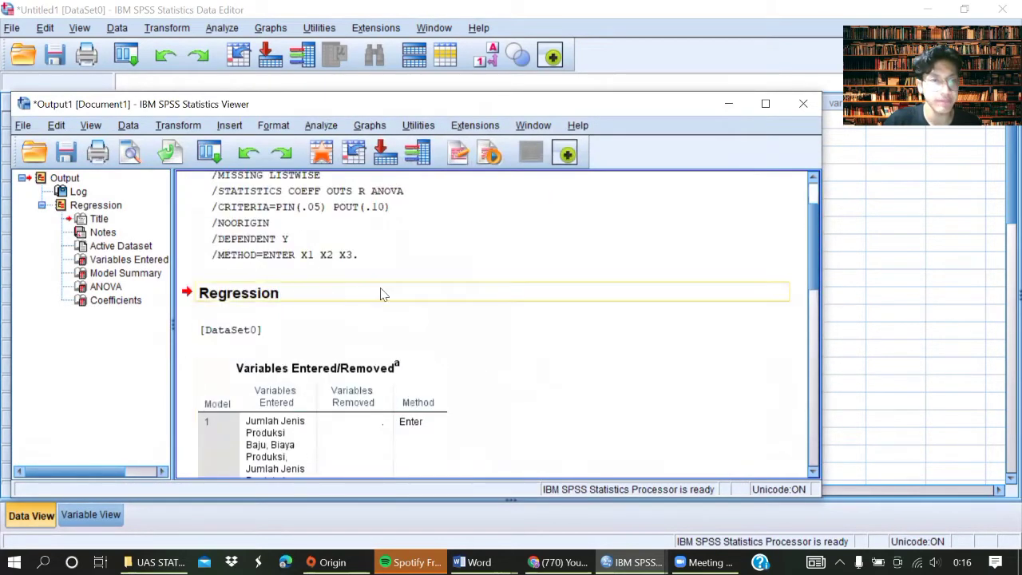
scroll(381, 292, down, 3)
scroll(382, 292, up, 3)
scroll(381, 290, down, 9)
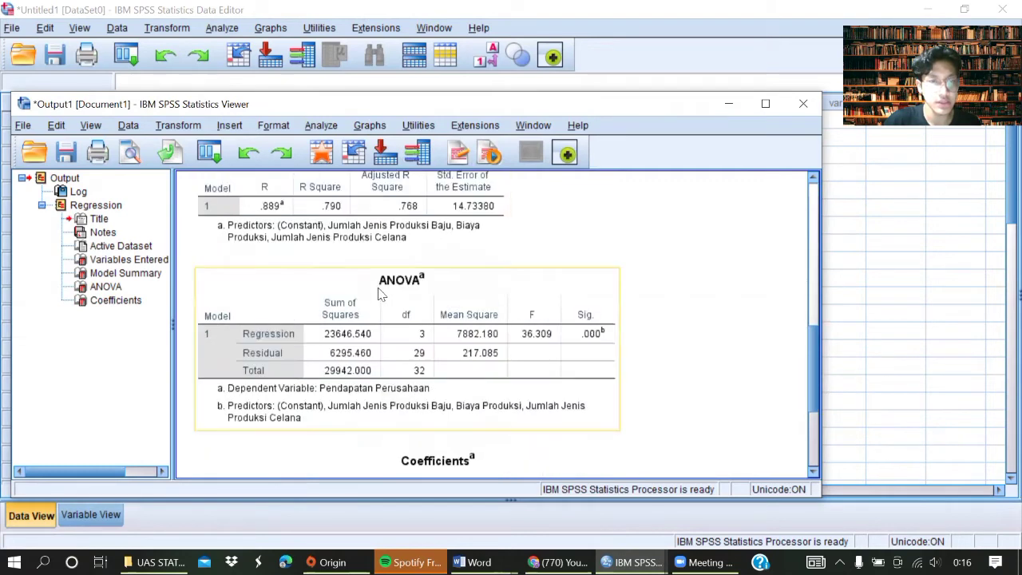
Step: Examine the Coefficients table in the regression output and recheck the ANOVA, Model Summary and Variables Entered/Removed tables
scroll(381, 295, down, 1)
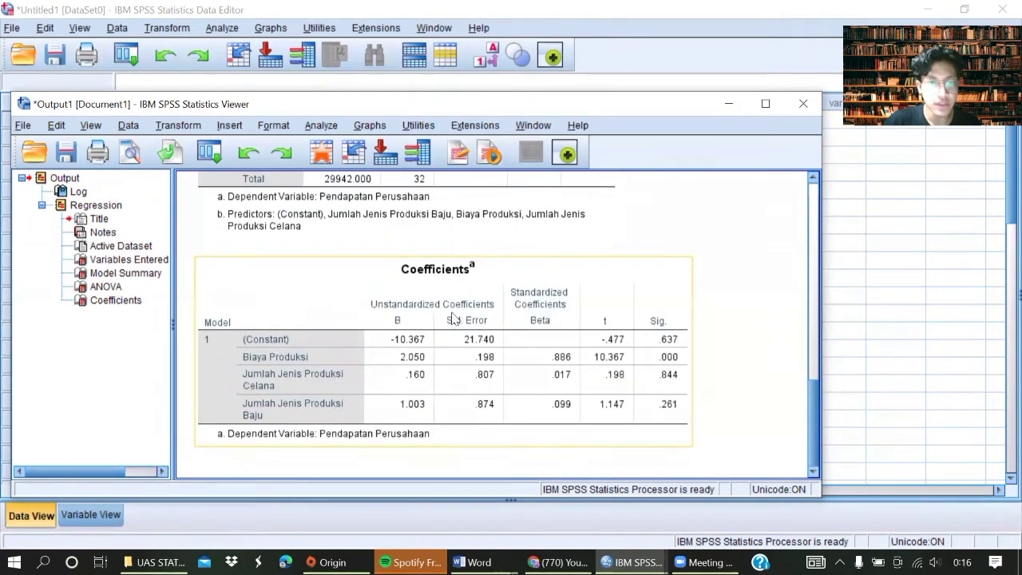
drag(610, 106, 674, 69)
scroll(571, 297, up, 6)
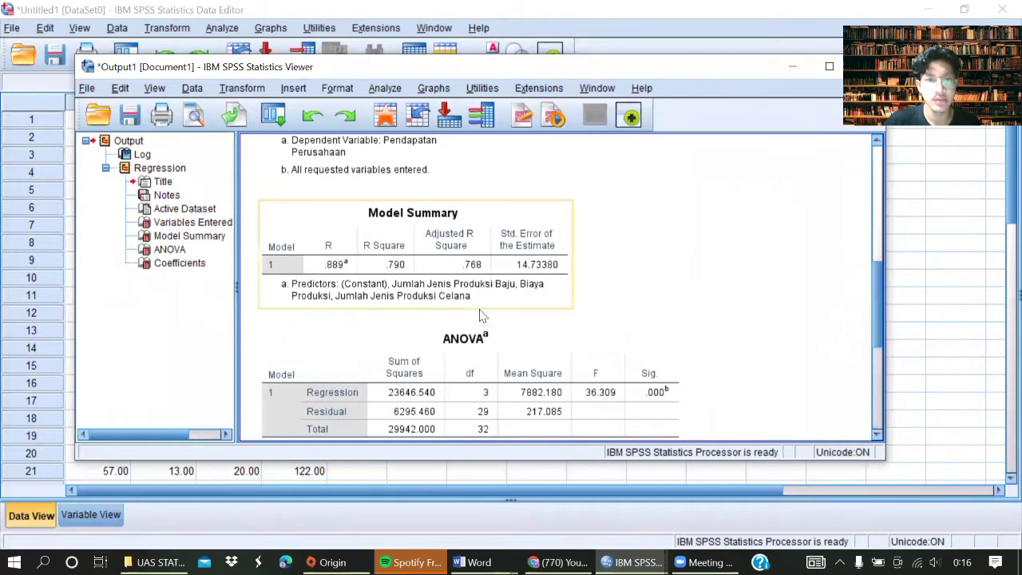
scroll(494, 367, down, 4)
scroll(493, 367, down, 2)
scroll(495, 366, up, 9)
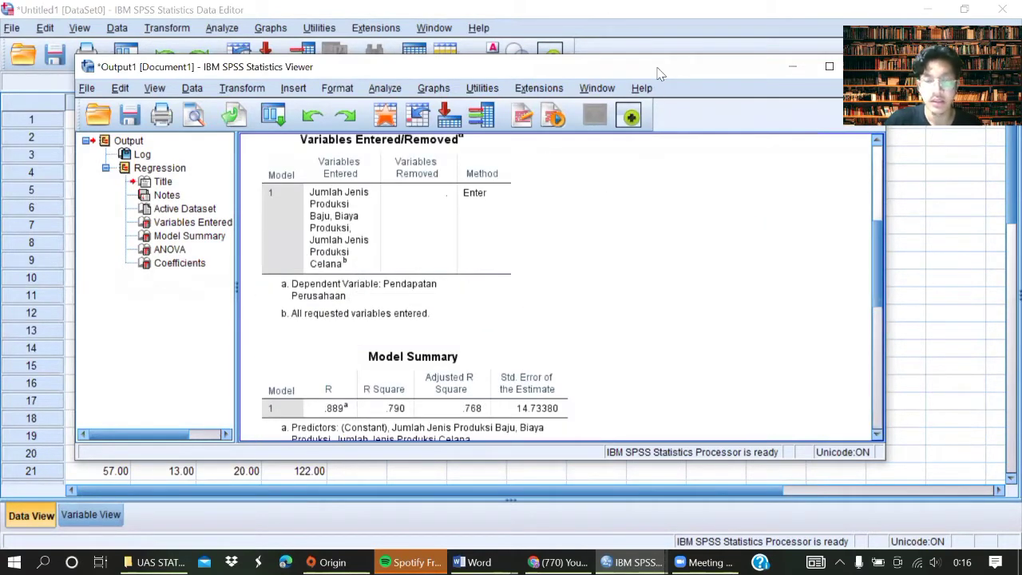
drag(652, 72, 651, 71)
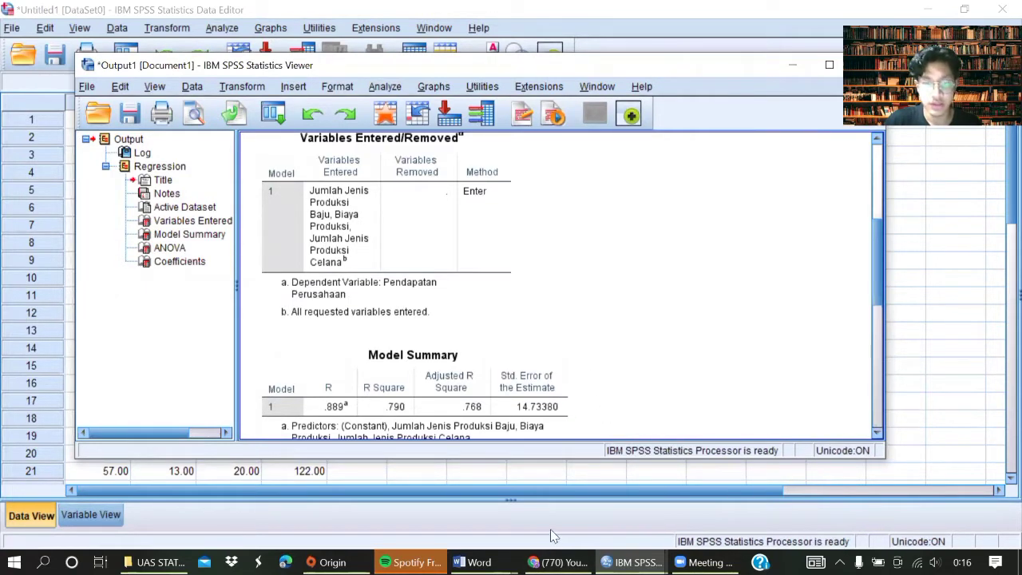
Step: Switch to the UAS STATISTIK document in Word and read the Uji Regresi section with its Coefficients table and t-test interpretation
mouse_move(477, 562)
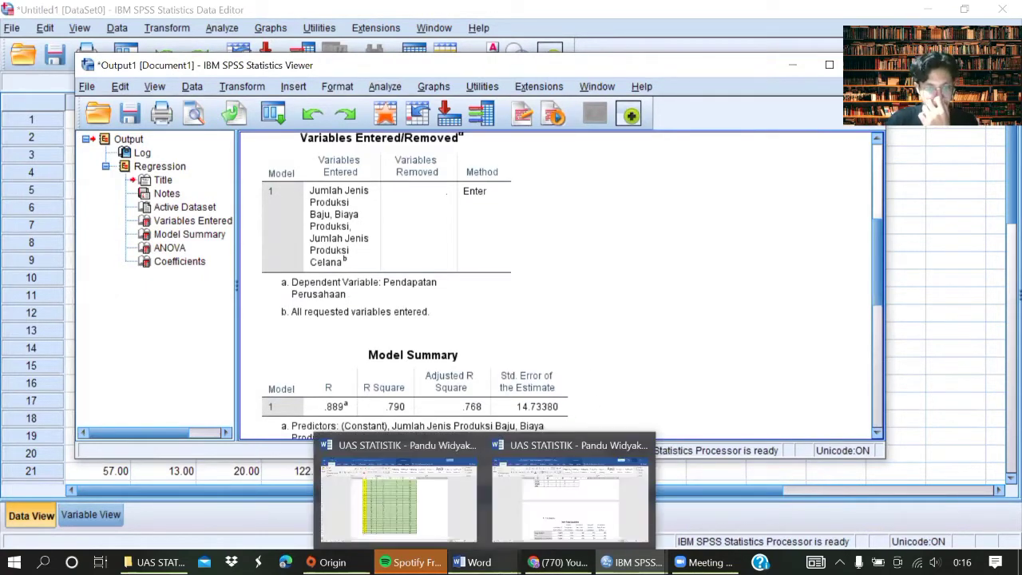
click(442, 512)
scroll(631, 365, down, 15)
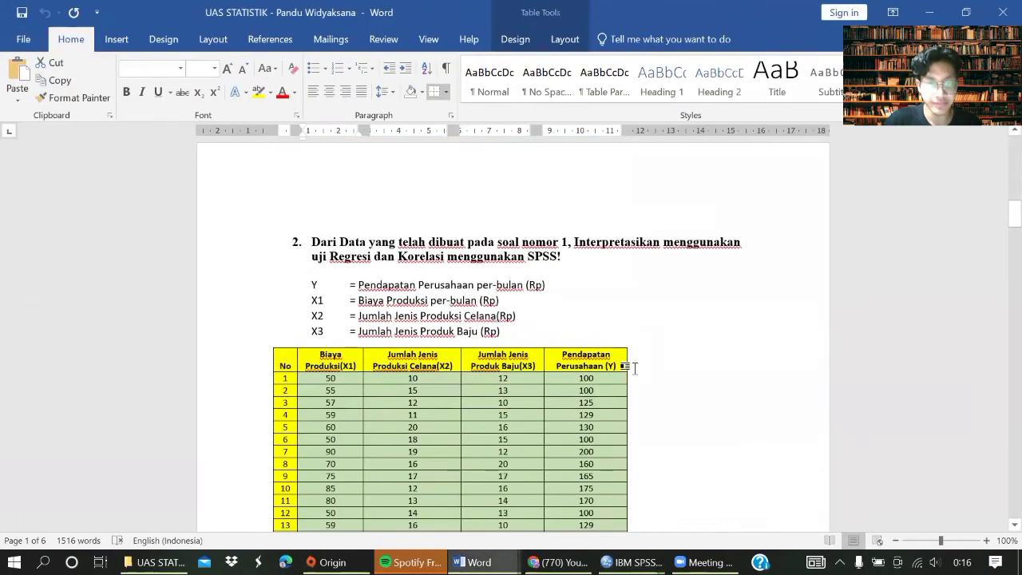
scroll(631, 363, down, 5)
scroll(639, 363, up, 5)
scroll(639, 363, down, 15)
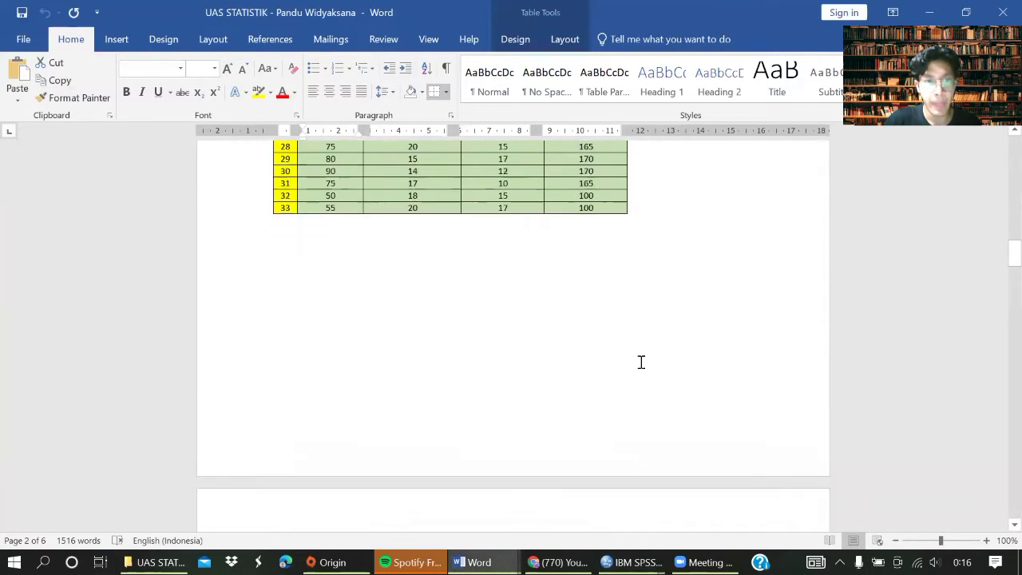
scroll(641, 363, down, 5)
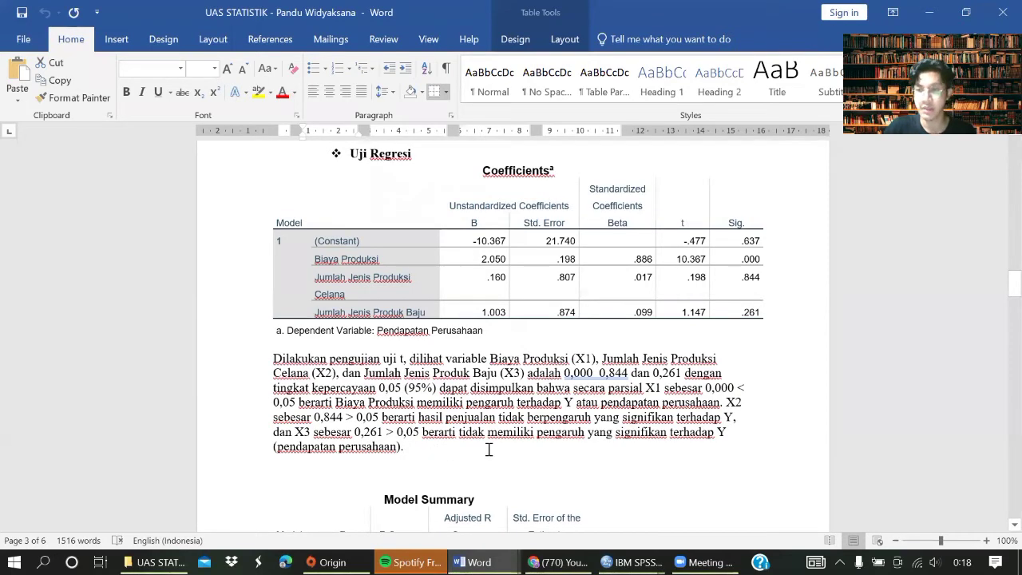
scroll(470, 442, down, 1)
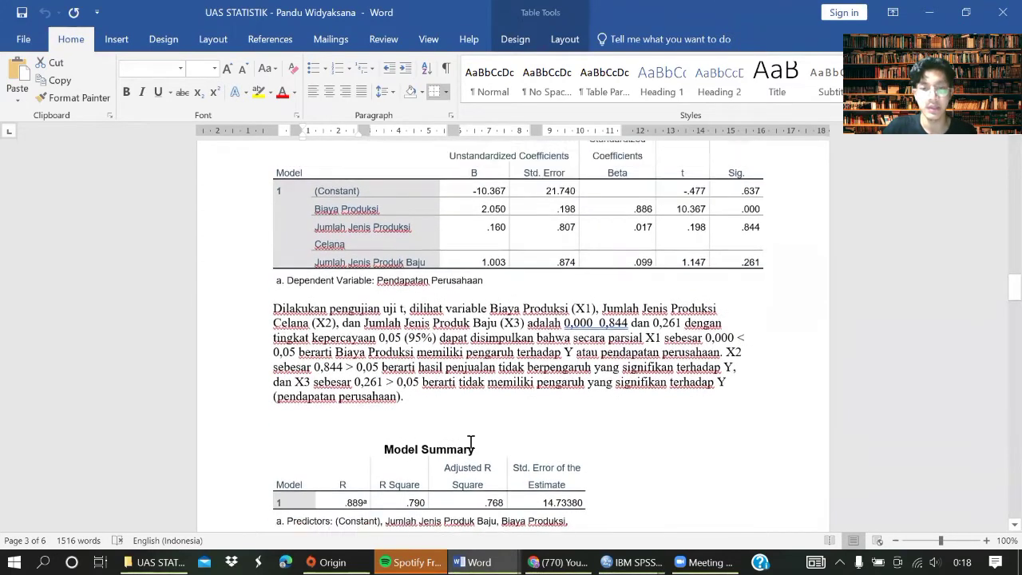
scroll(471, 442, up, 1)
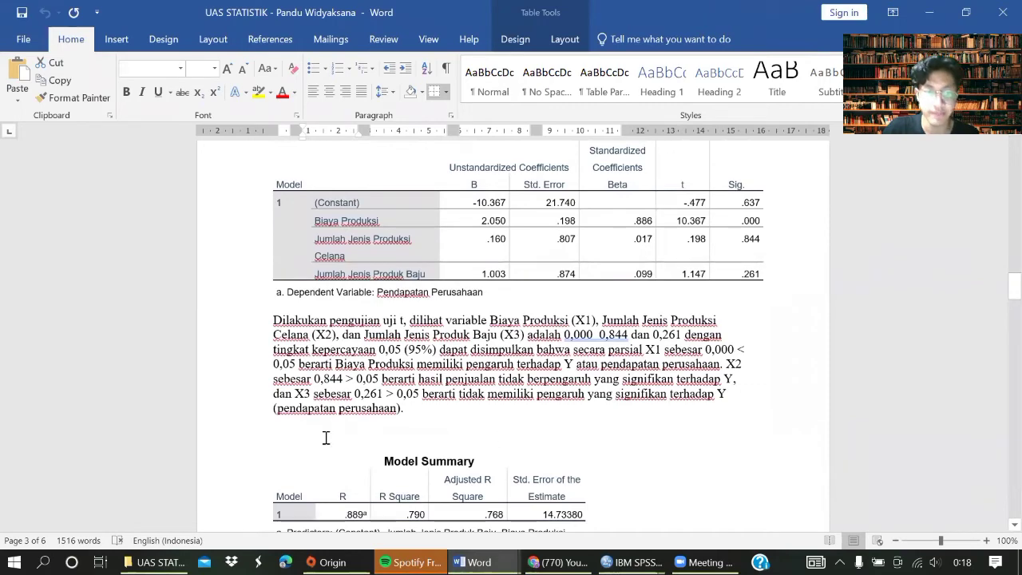
scroll(399, 436, down, 3)
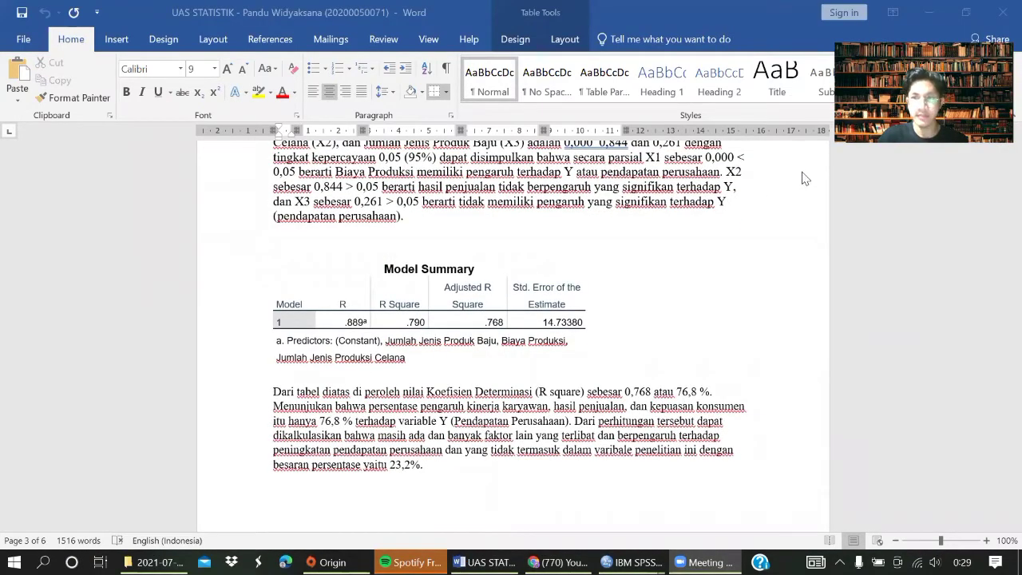
Step: Compare the document's Model Summary with the Model Summary table in the SPSS output, and return to the Word document
click(369, 289)
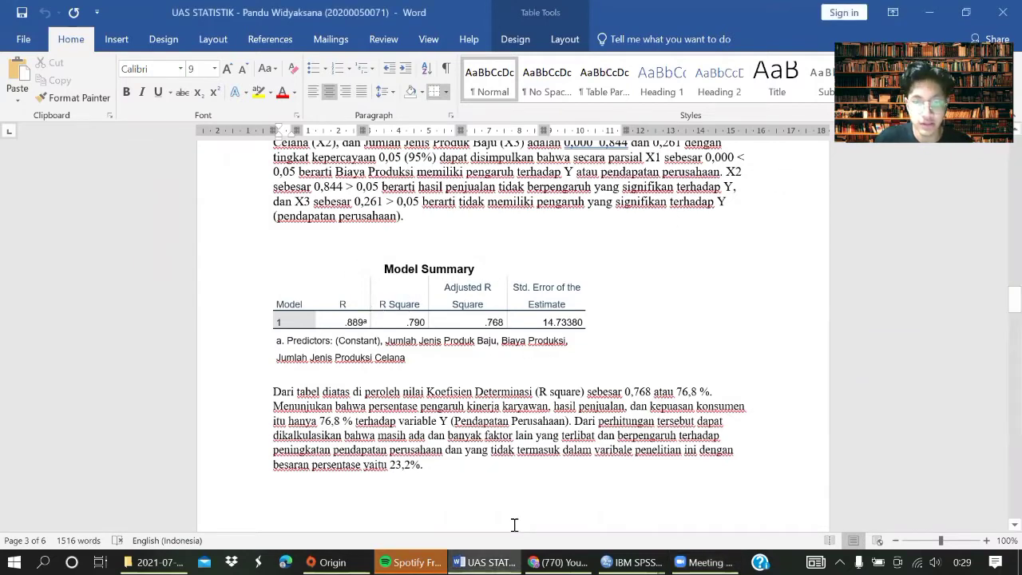
click(631, 563)
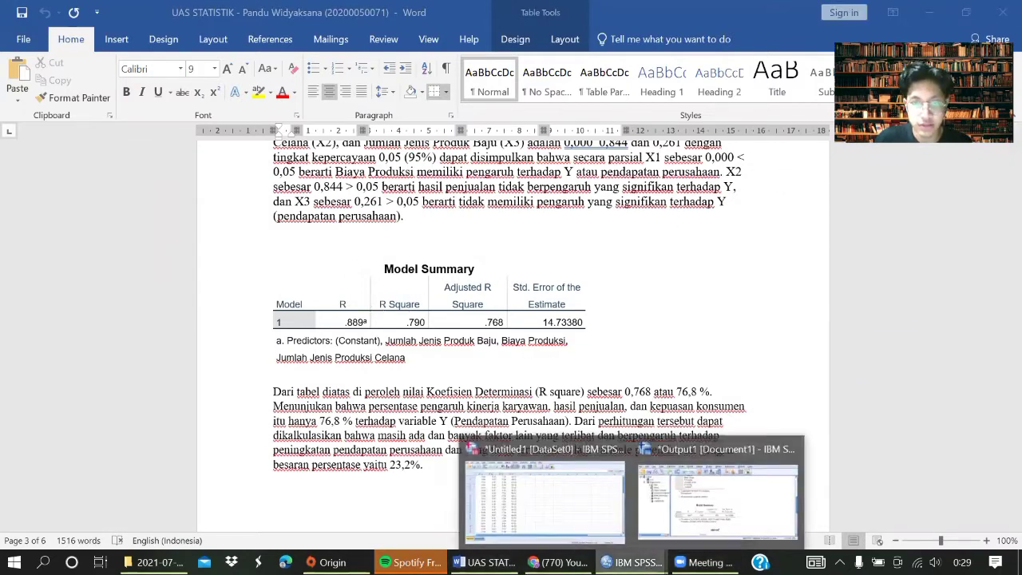
click(687, 495)
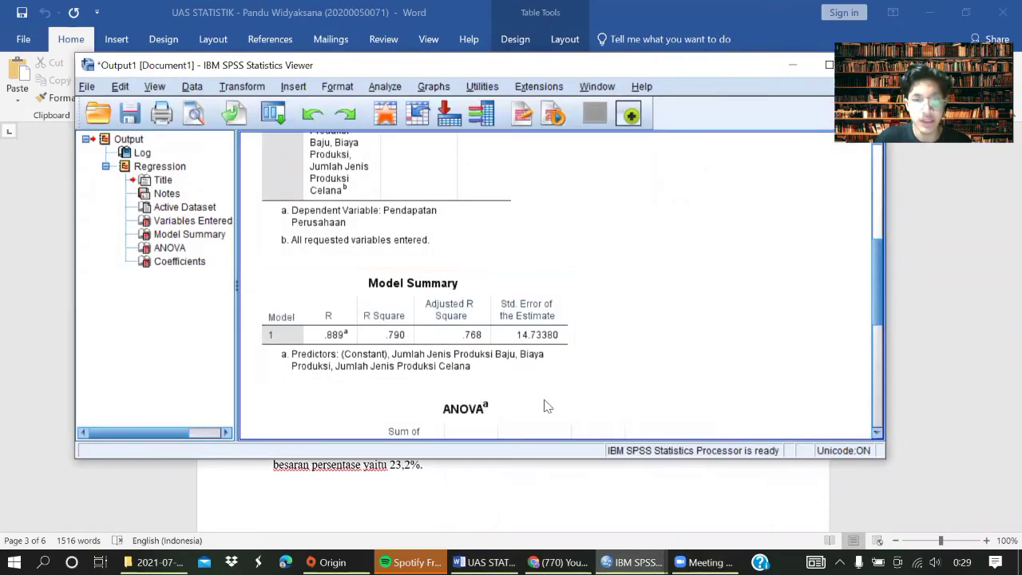
click(923, 434)
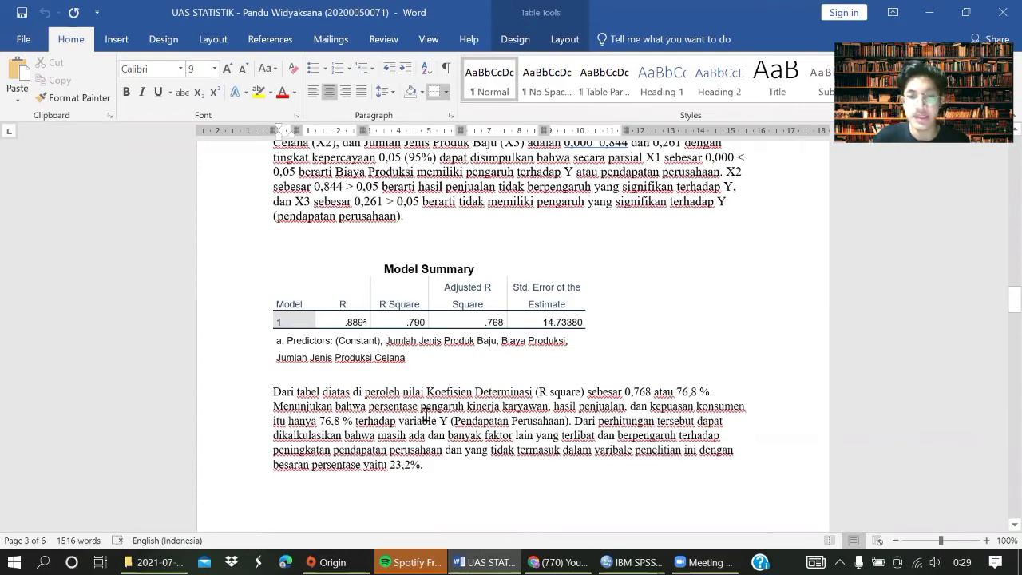
Step: Read the document's R square interpretation, followed by the ANOVA table and its F-test explanation
scroll(537, 409, down, 1)
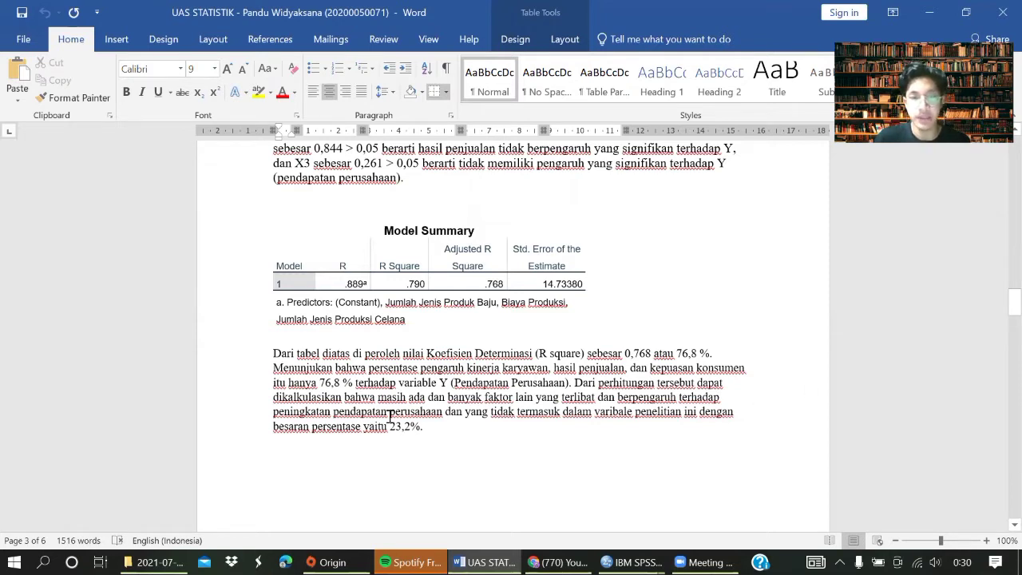
scroll(391, 415, down, 1)
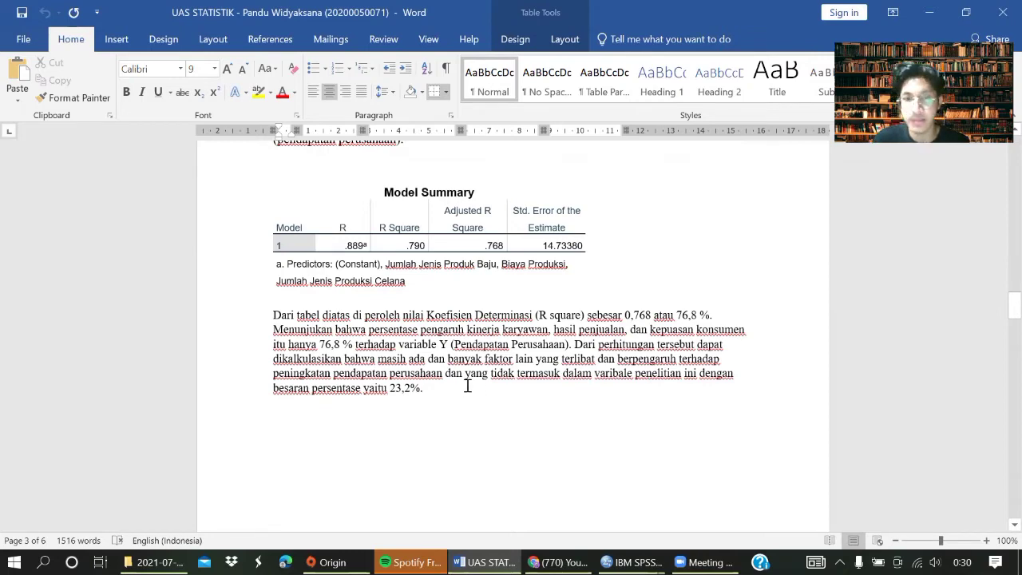
scroll(468, 383, down, 7)
scroll(454, 364, down, 4)
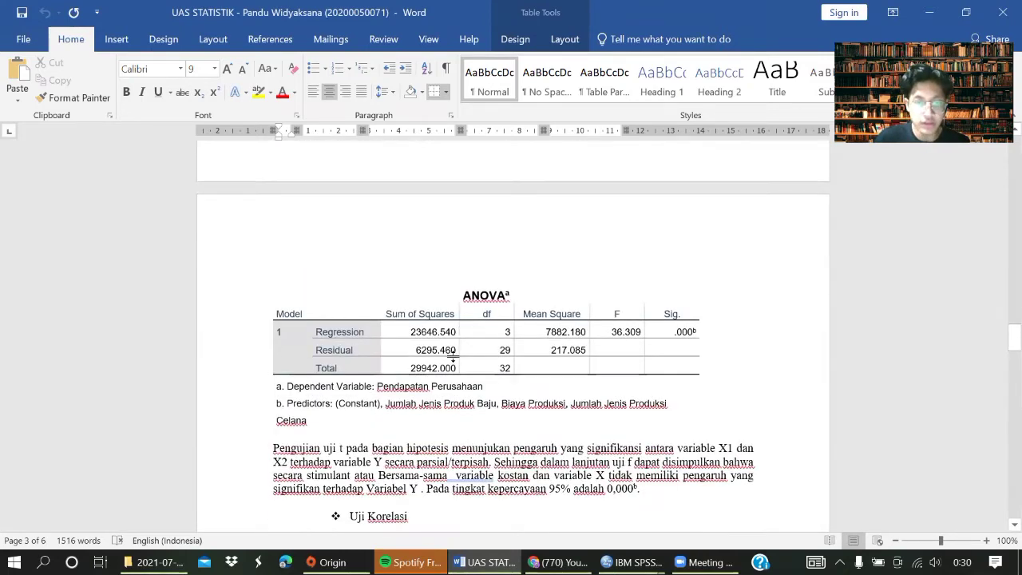
scroll(453, 358, down, 2)
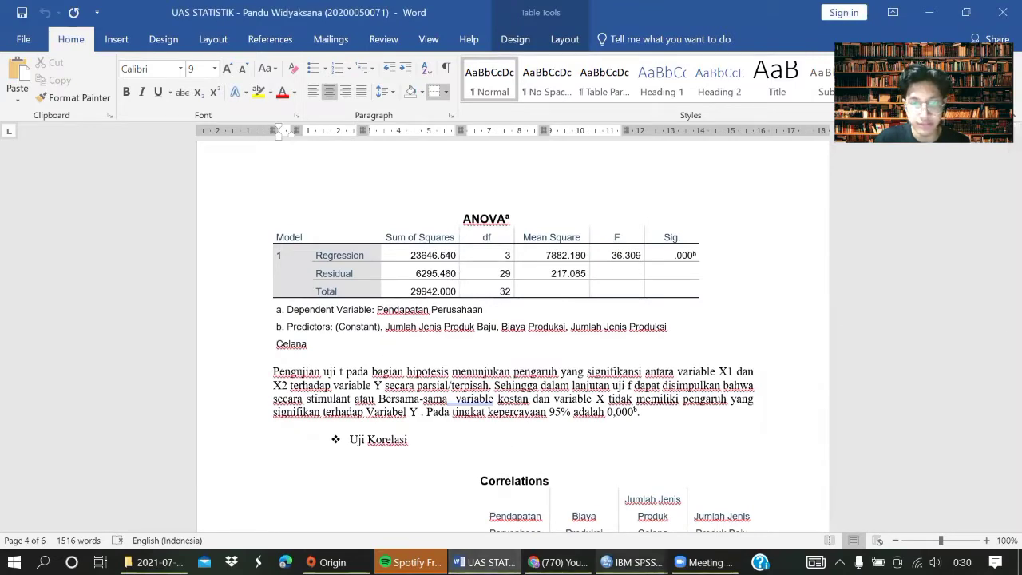
Step: Check the ANOVA table in the SPSS output against the document's ANOVA table, and return to Word
click(630, 562)
click(671, 523)
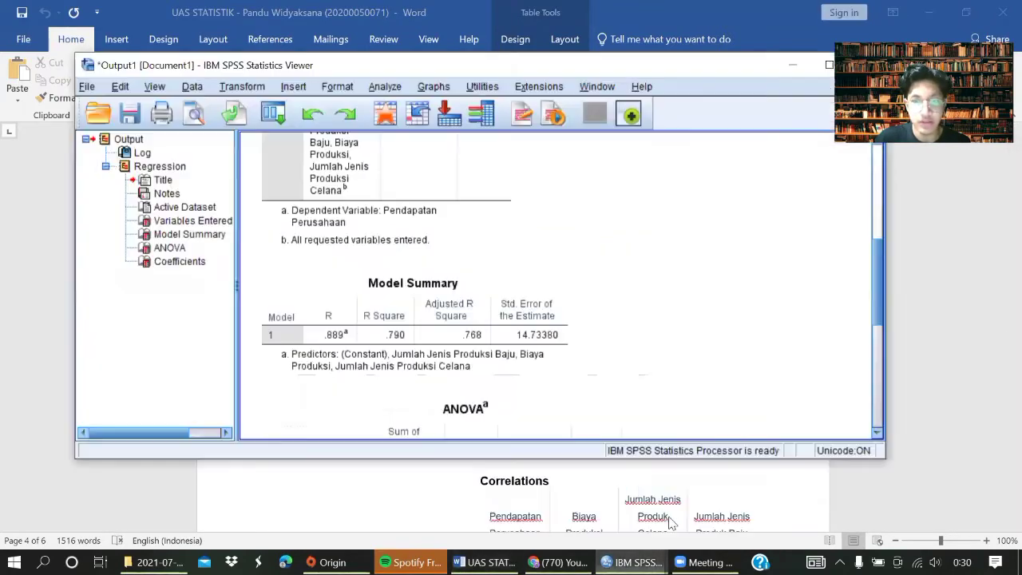
scroll(568, 335, down, 3)
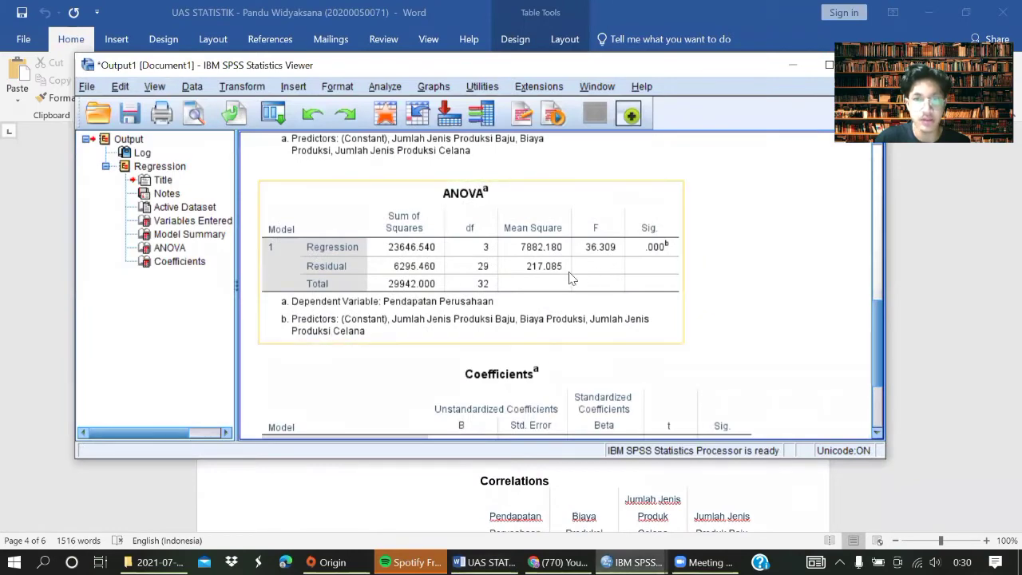
click(55, 271)
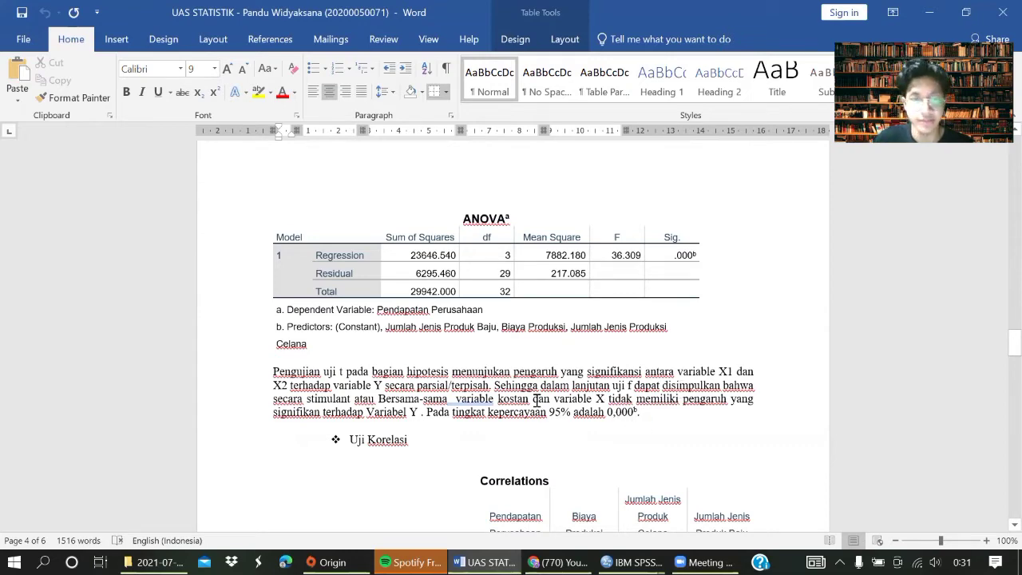
Step: Examine the Correlations table under Uji Korelasi and the start of the Penarikan Kesimpulan section
scroll(542, 391, down, 4)
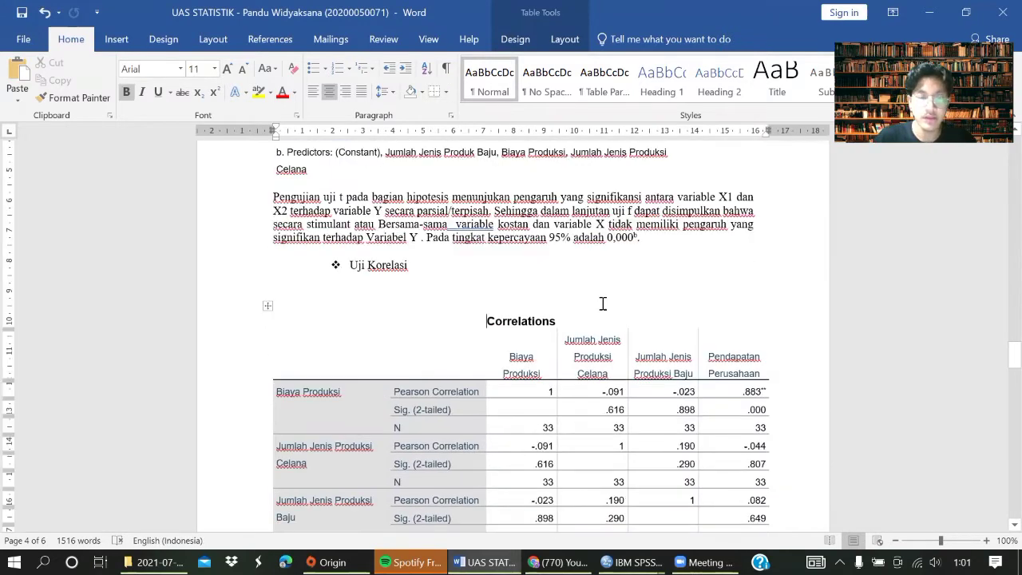
click(575, 306)
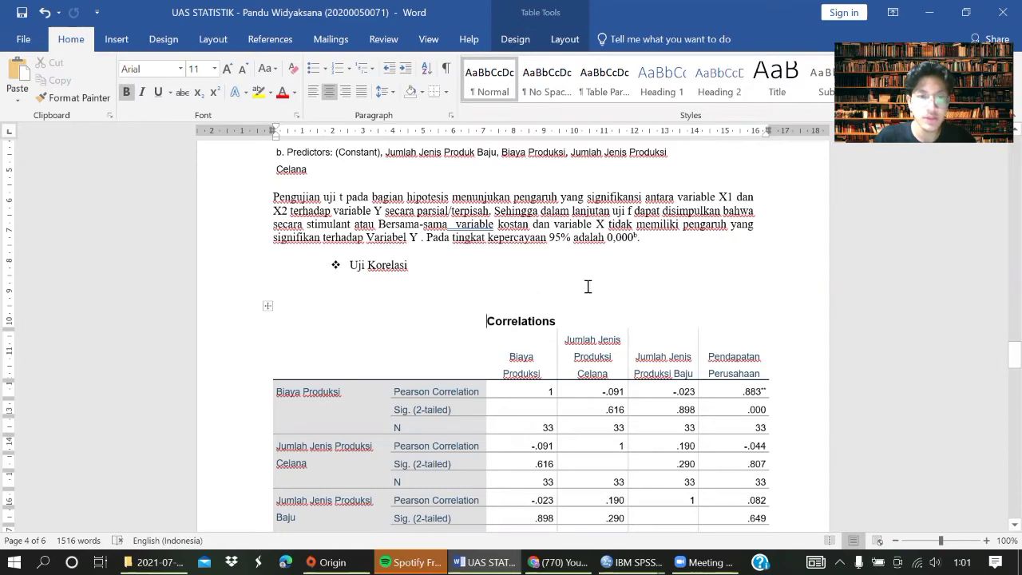
scroll(582, 285, down, 3)
scroll(530, 283, down, 3)
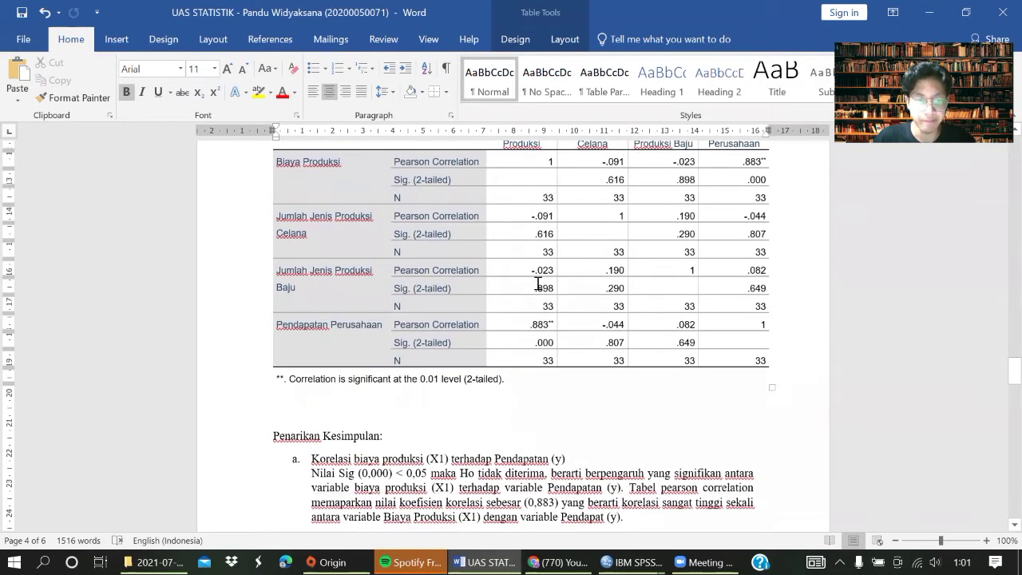
scroll(536, 284, up, 3)
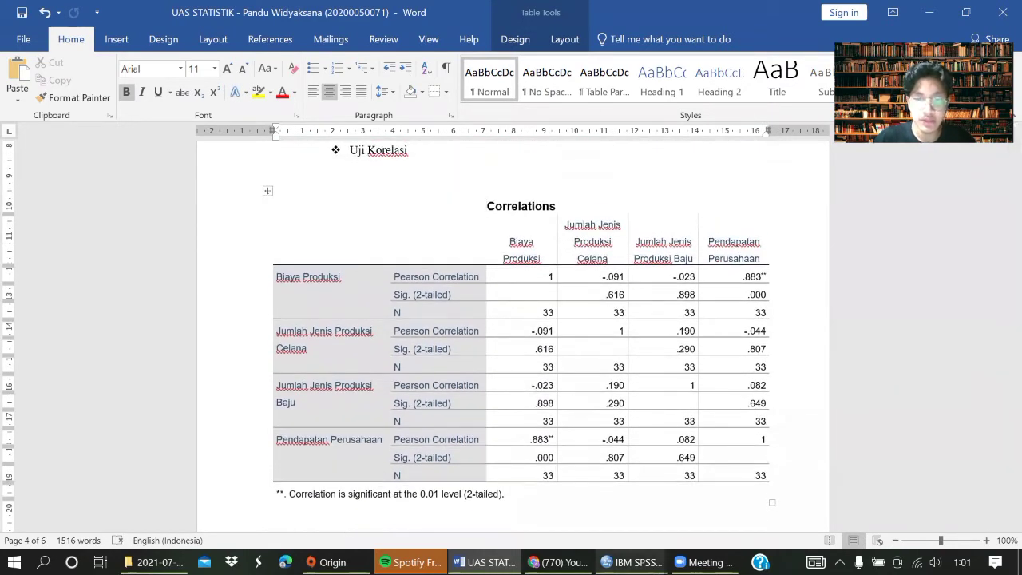
Step: Switch to the SPSS Data Editor, check the variable definitions, and start a bivariate correlation analysis from the data
mouse_move(632, 562)
click(569, 516)
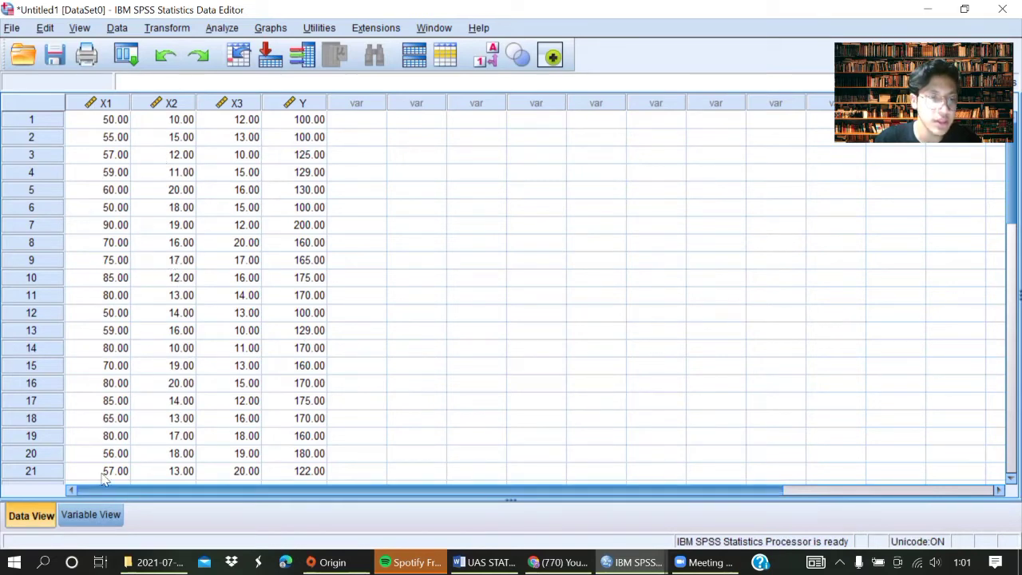
click(91, 516)
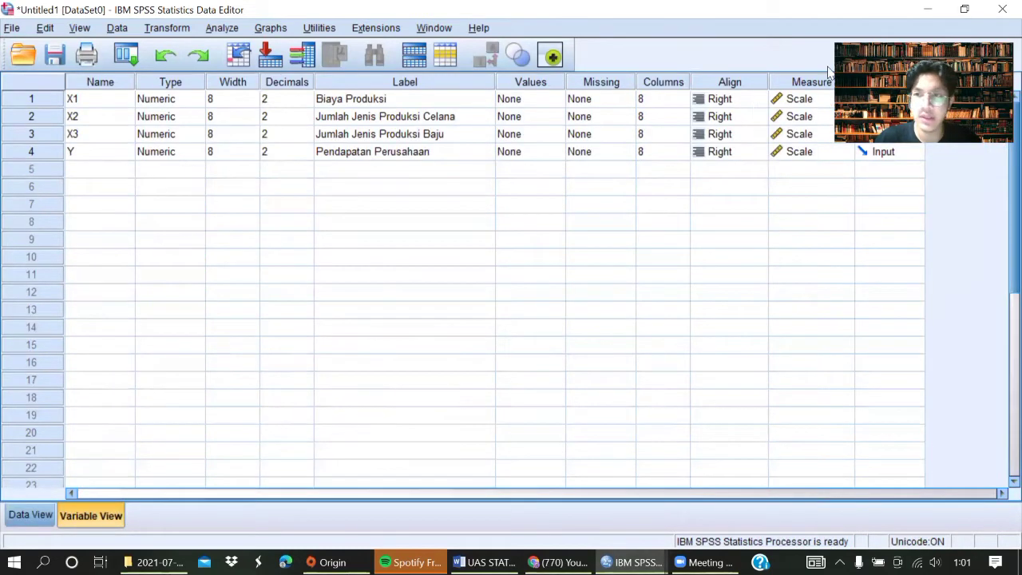
click(30, 519)
click(227, 29)
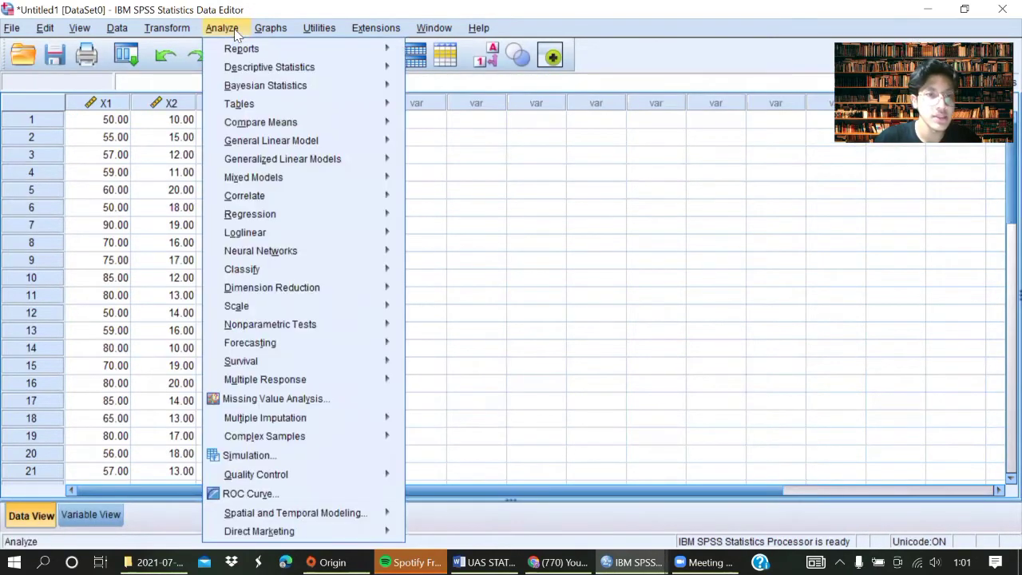
mouse_move(278, 198)
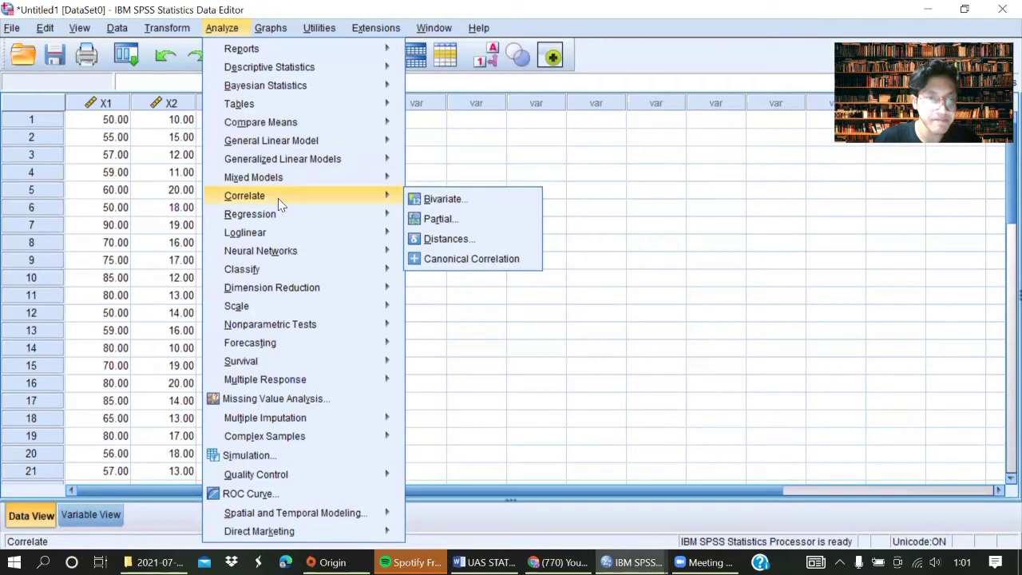
click(422, 202)
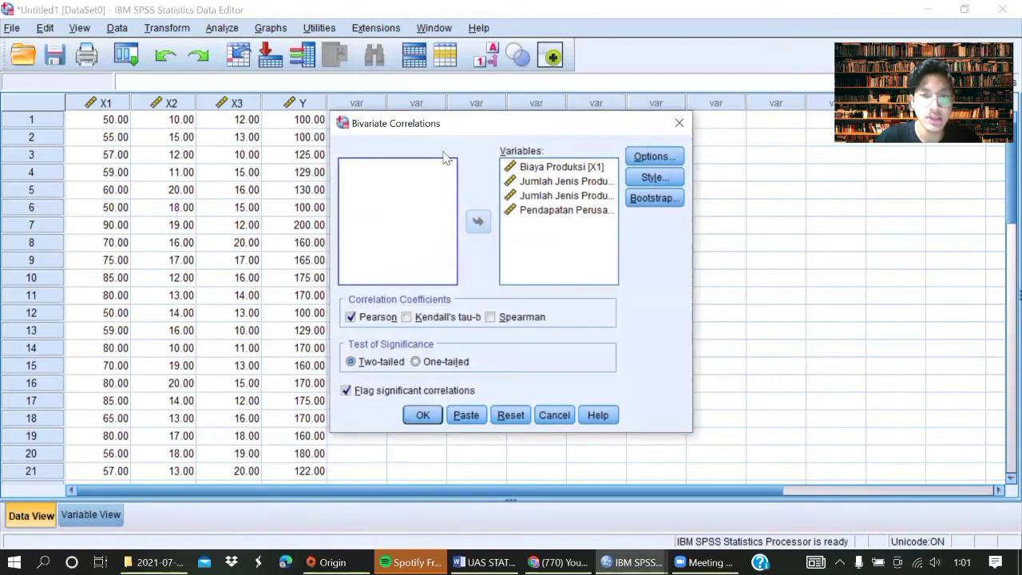
Step: Run a two-tailed Pearson correlation on X1, X2, X3 and Y, flagging significant correlations and excluding missing cases pairwise
click(540, 168)
click(543, 182)
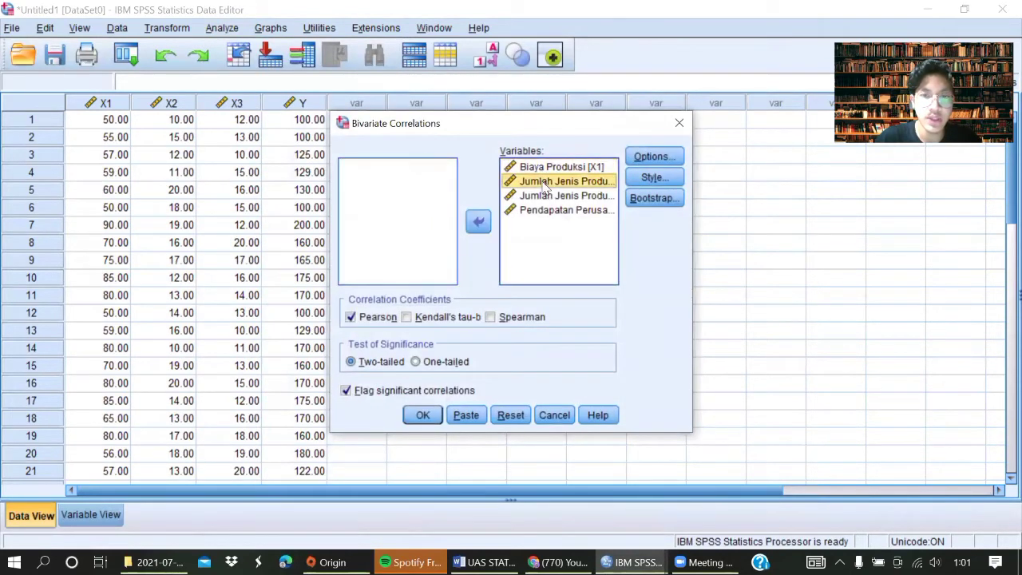
click(543, 197)
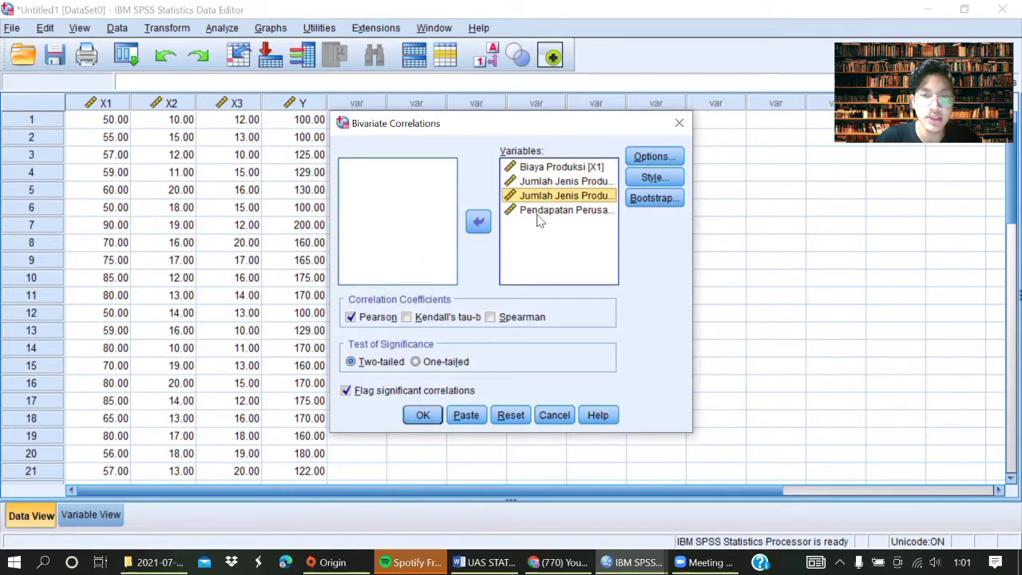
click(536, 211)
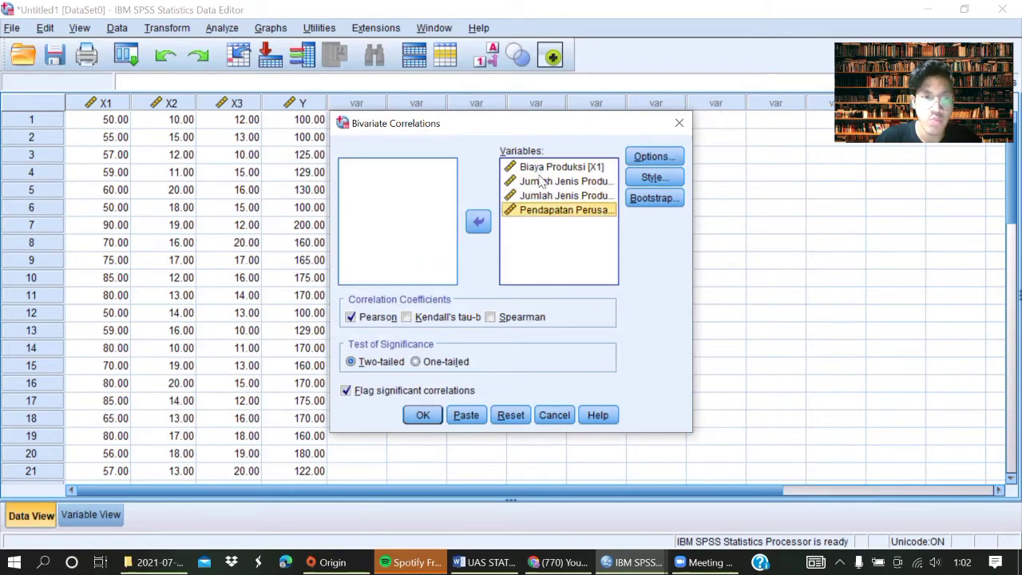
click(641, 159)
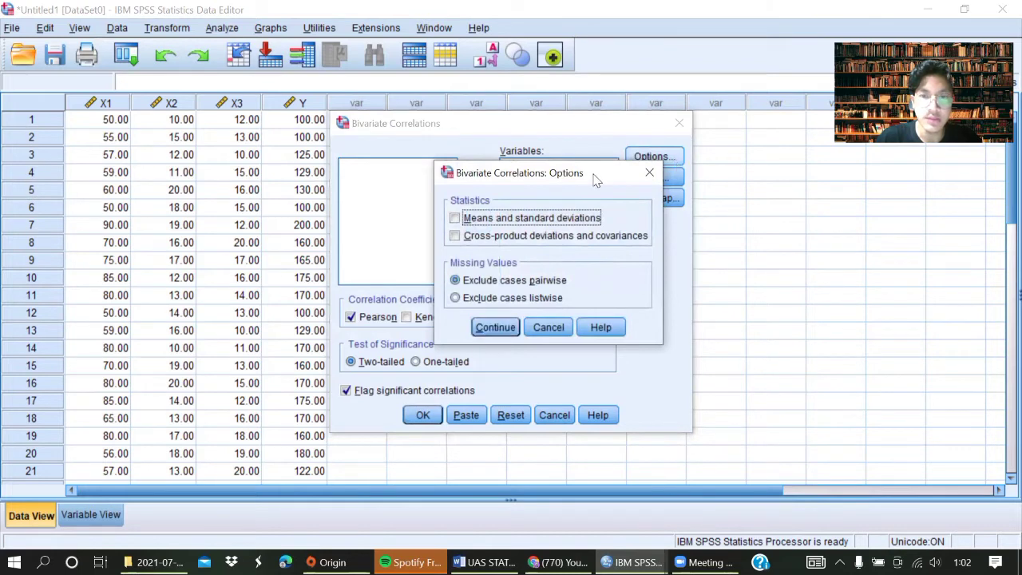
drag(599, 172, 610, 161)
click(495, 317)
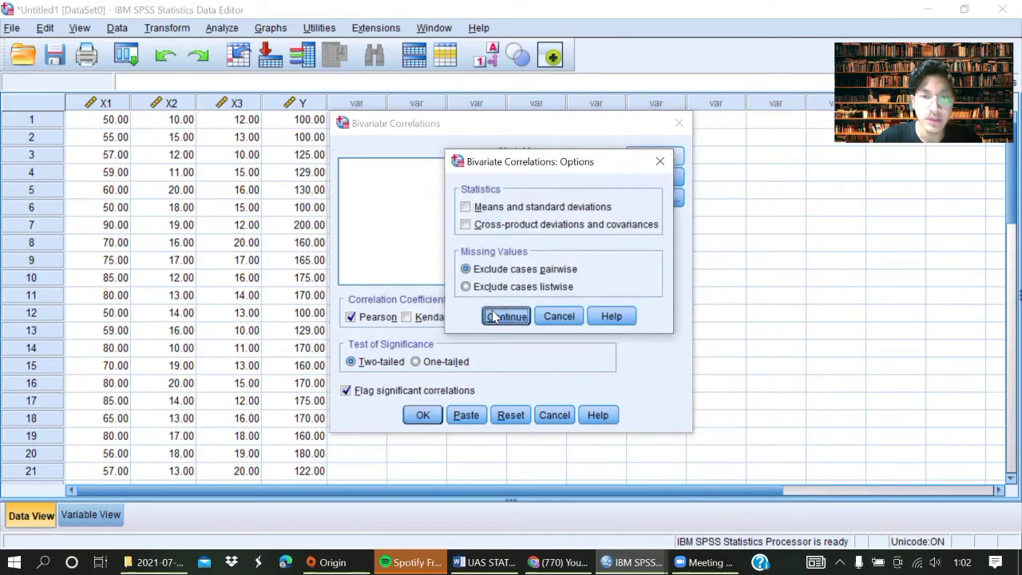
click(423, 415)
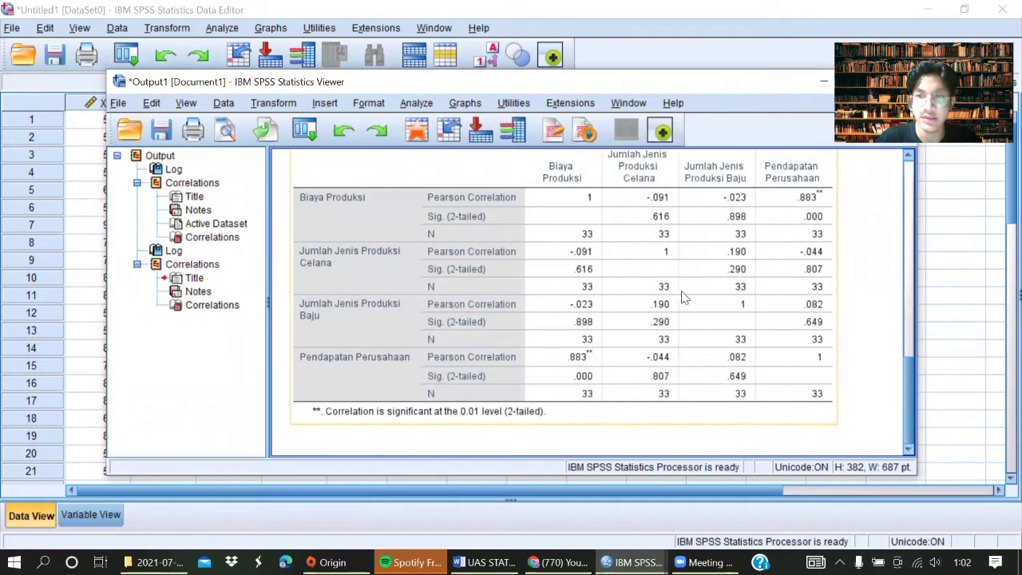
Step: Check the new Correlations table in the SPSS output against the Correlations table in the Word document
scroll(740, 251, up, 2)
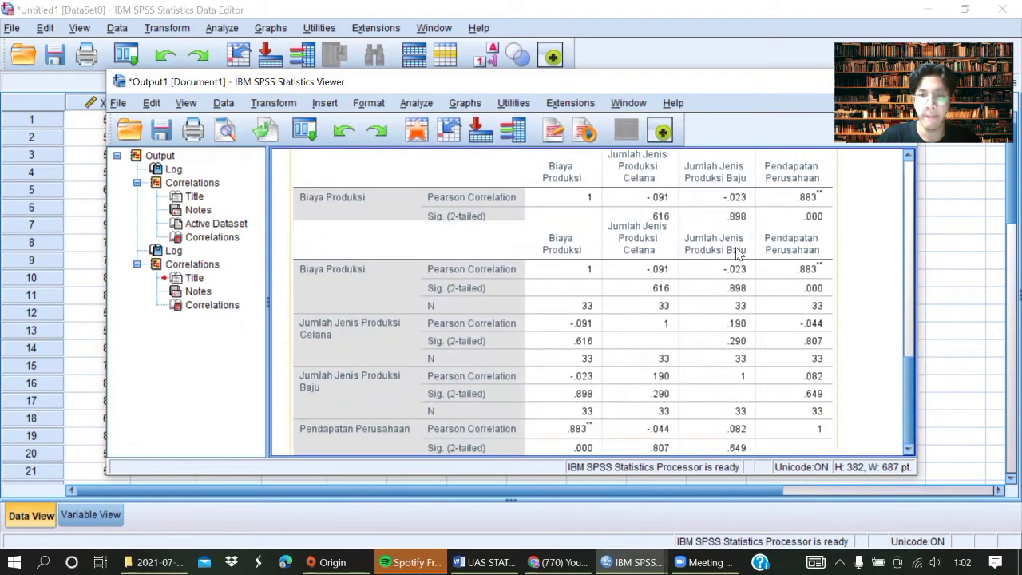
scroll(619, 295, down, 2)
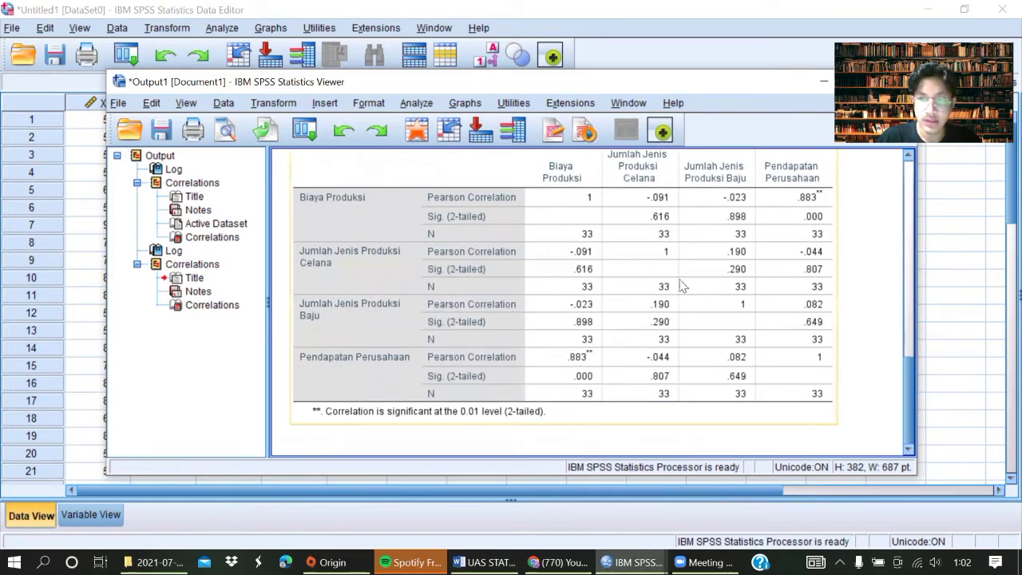
mouse_move(483, 563)
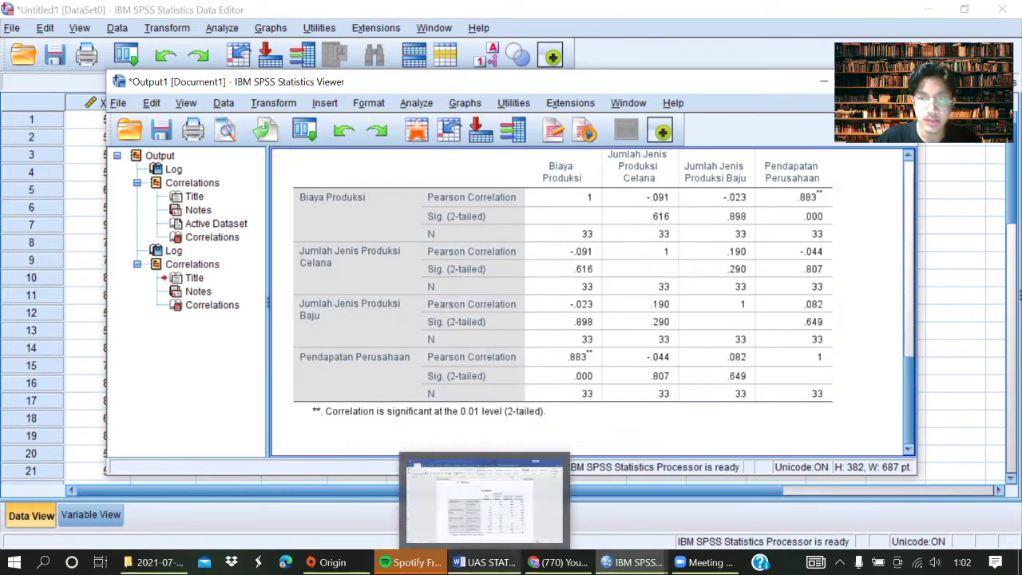
click(475, 529)
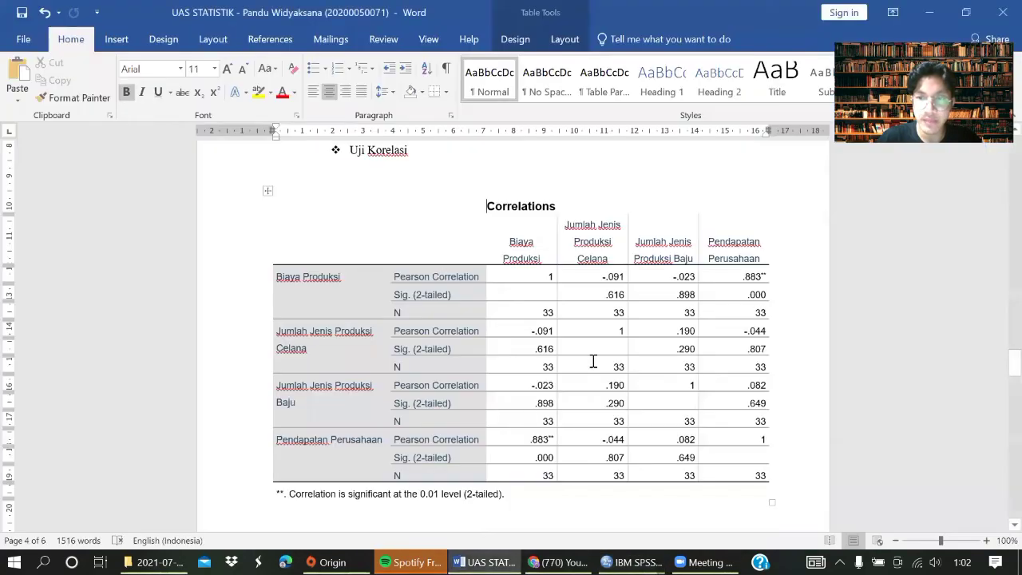
scroll(599, 358, down, 5)
scroll(591, 351, down, 3)
scroll(511, 335, up, 3)
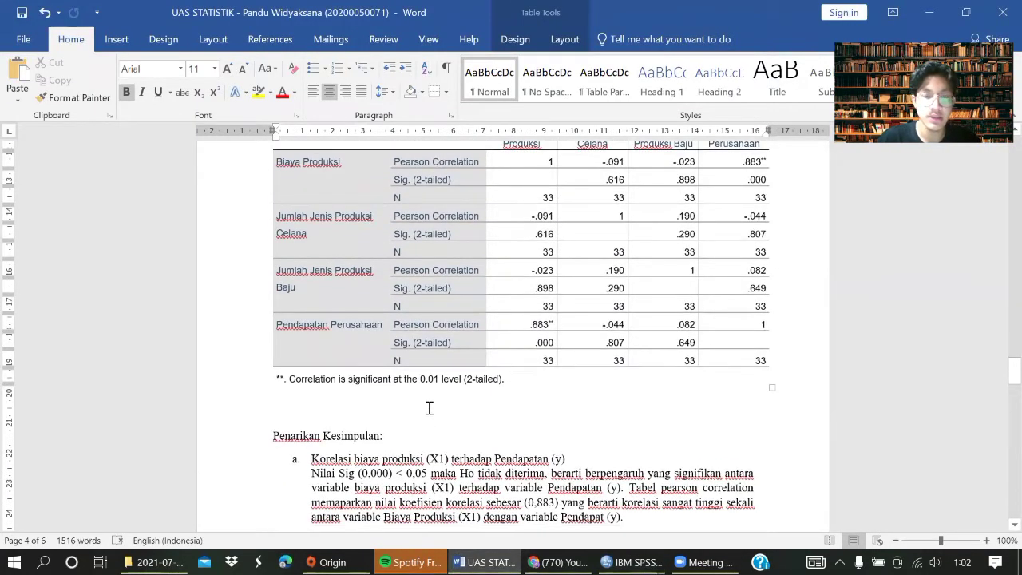
Step: Read conclusion a on the correlation of biaya produksi (X1) with Pendapatan (y), checking it against the document's Correlations table
scroll(429, 408, down, 2)
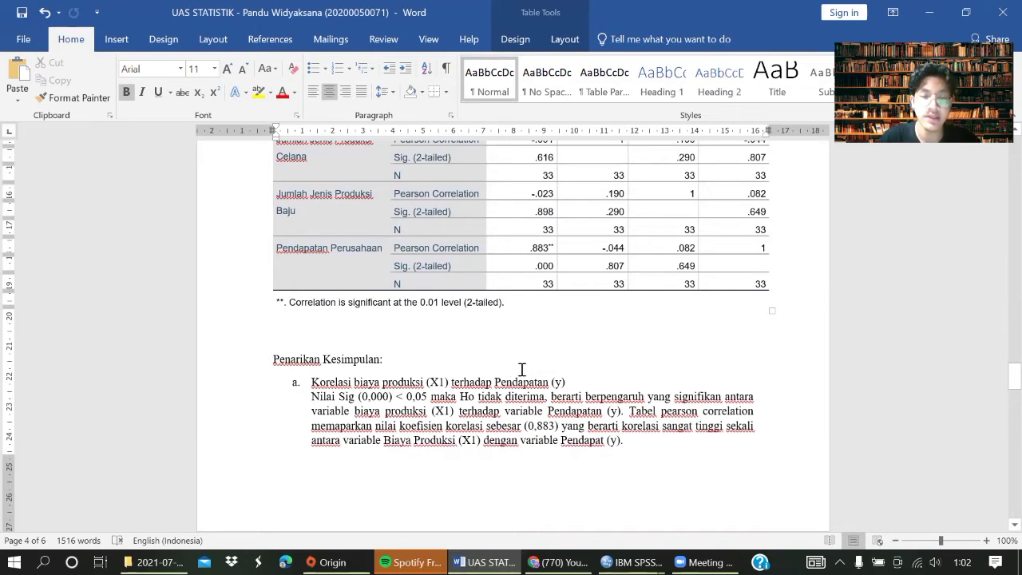
scroll(412, 389, down, 1)
scroll(609, 358, up, 5)
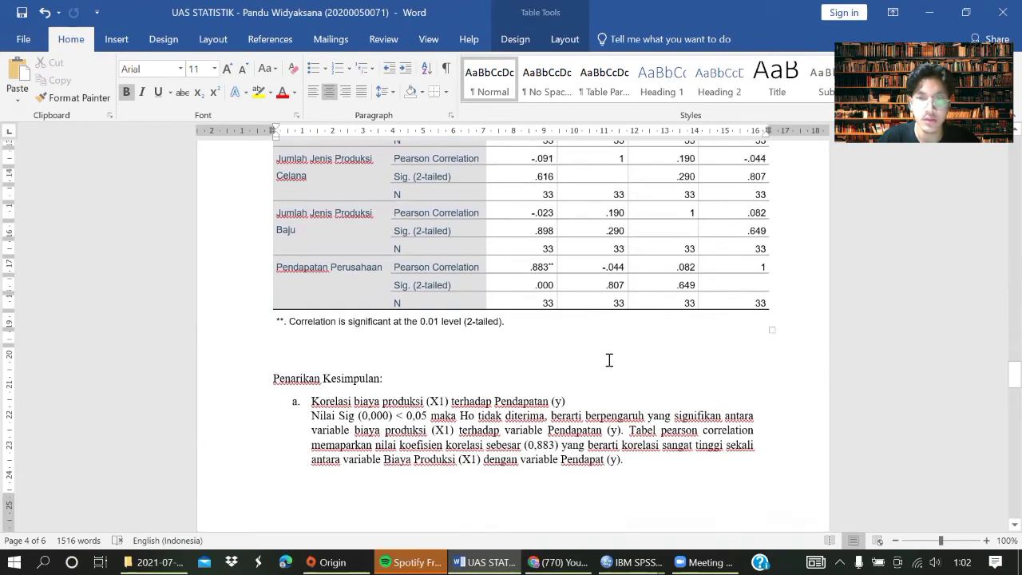
scroll(753, 299, down, 7)
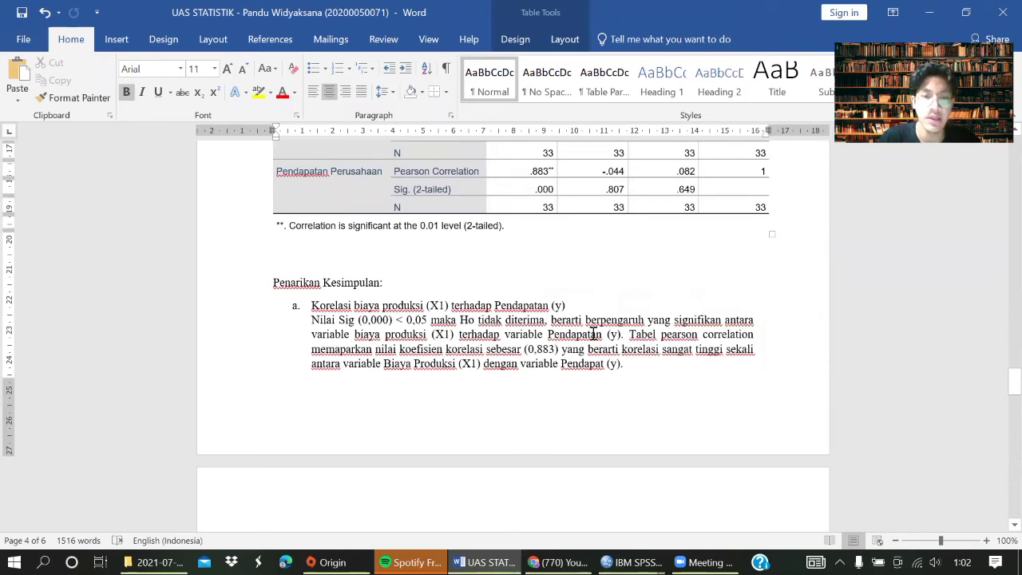
scroll(682, 340, up, 2)
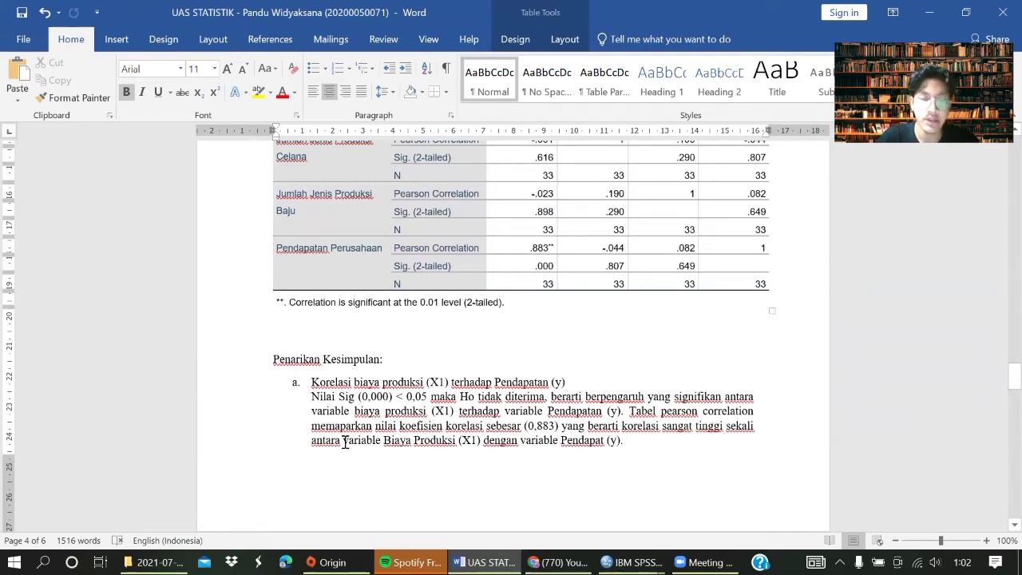
scroll(517, 434, up, 2)
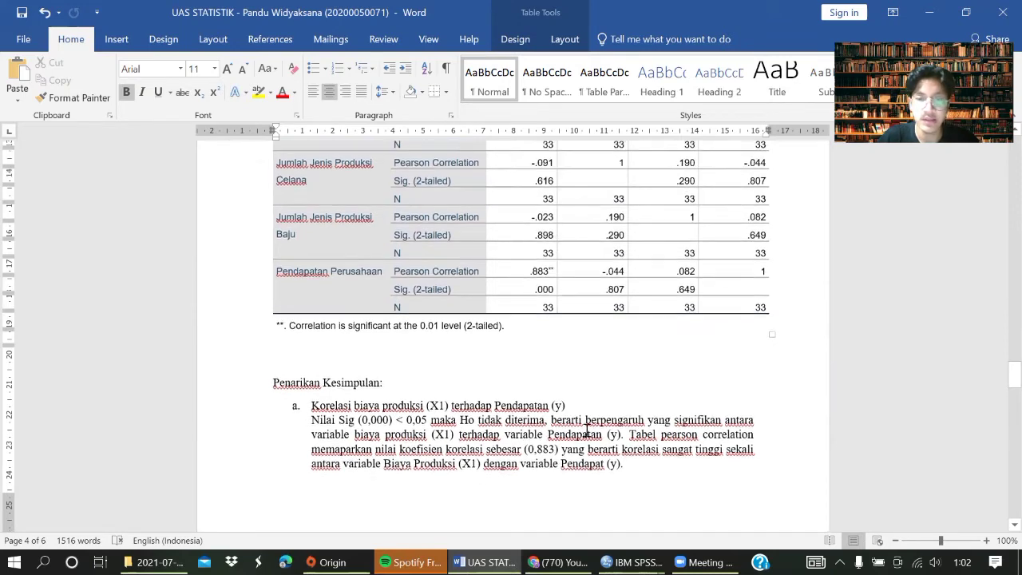
scroll(616, 394, up, 1)
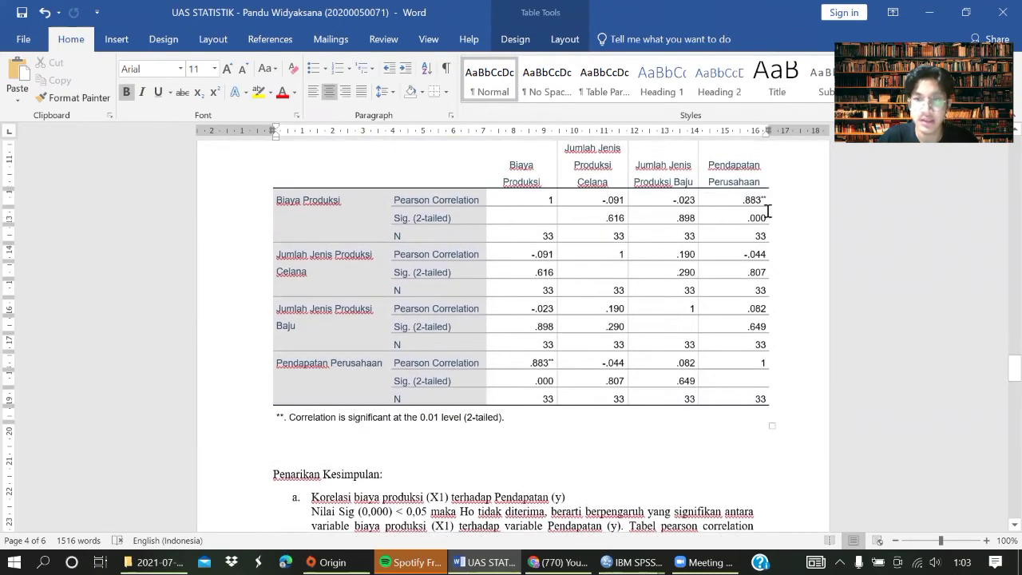
scroll(583, 367, down, 4)
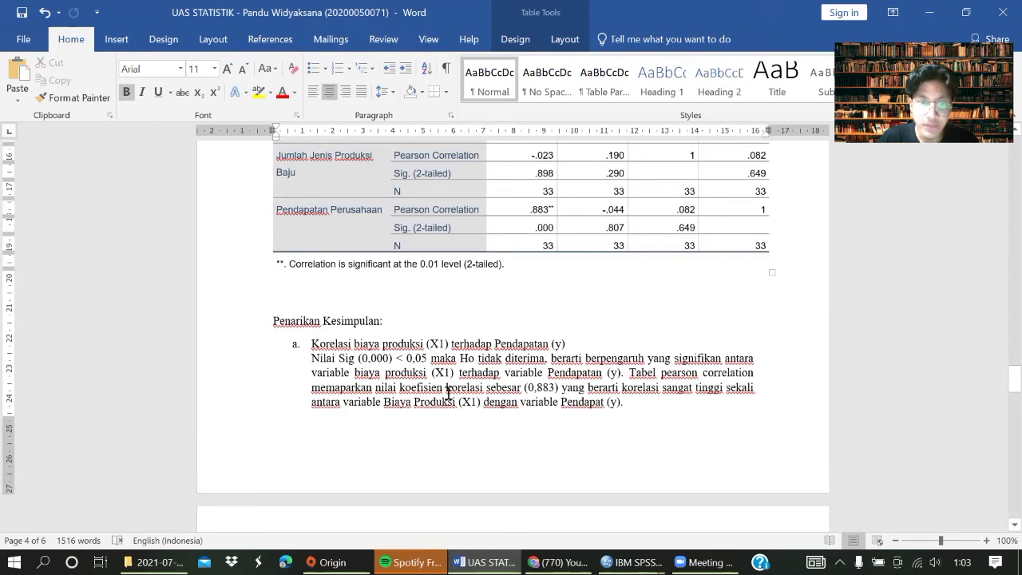
Step: Read conclusions b and c on the correlations of X2 and X3 with Pendapatan (y)
scroll(450, 391, down, 3)
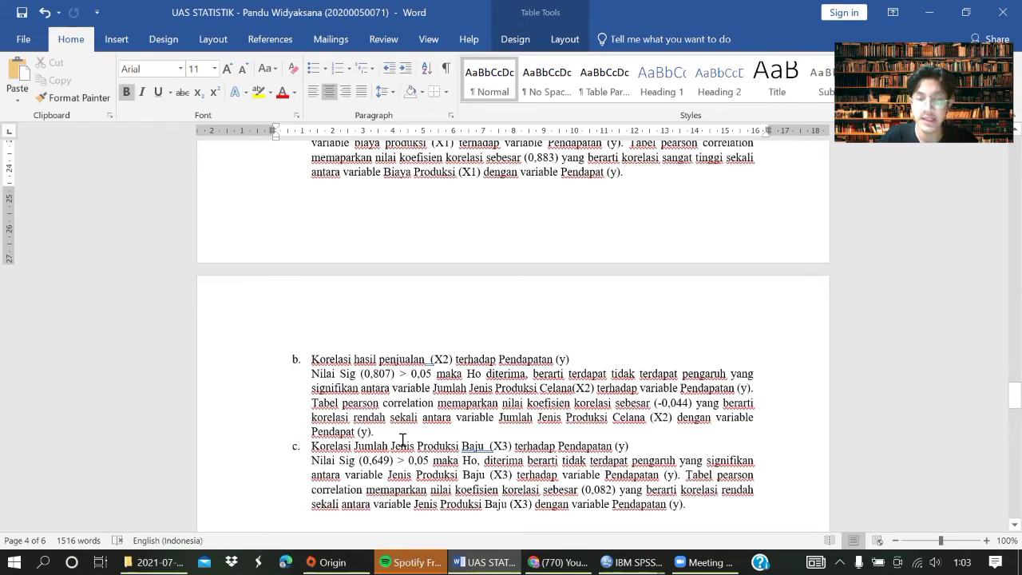
scroll(304, 391, down, 2)
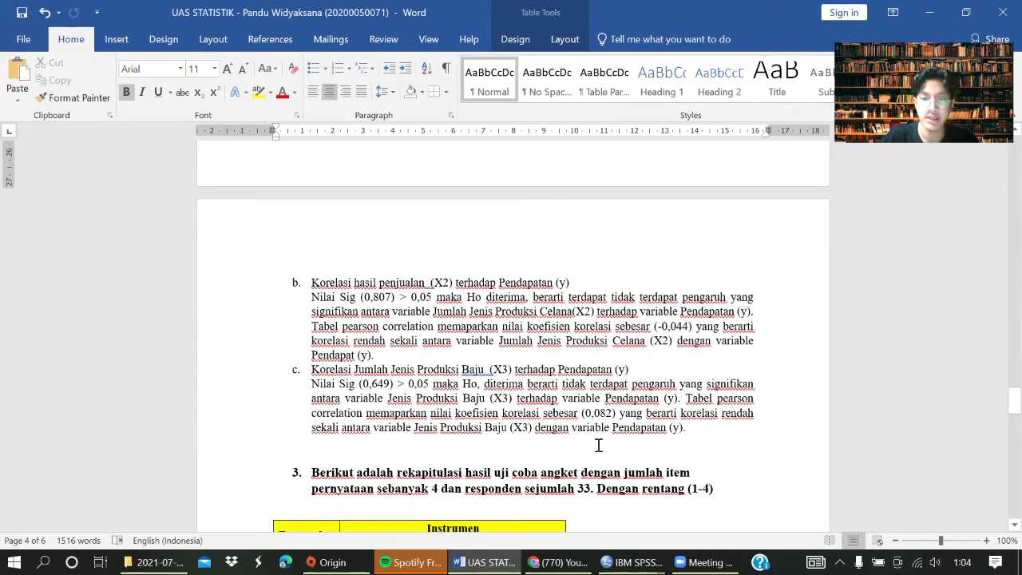
scroll(444, 400, down, 2)
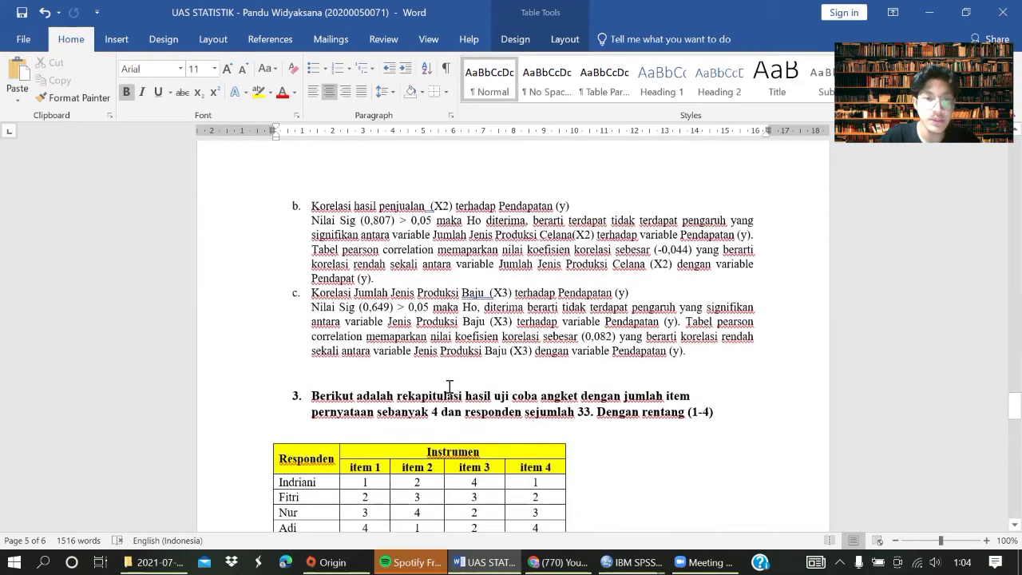
Step: Look through question 3's four-item questionnaire table and the Uji Validitas results in the document
scroll(450, 386, down, 6)
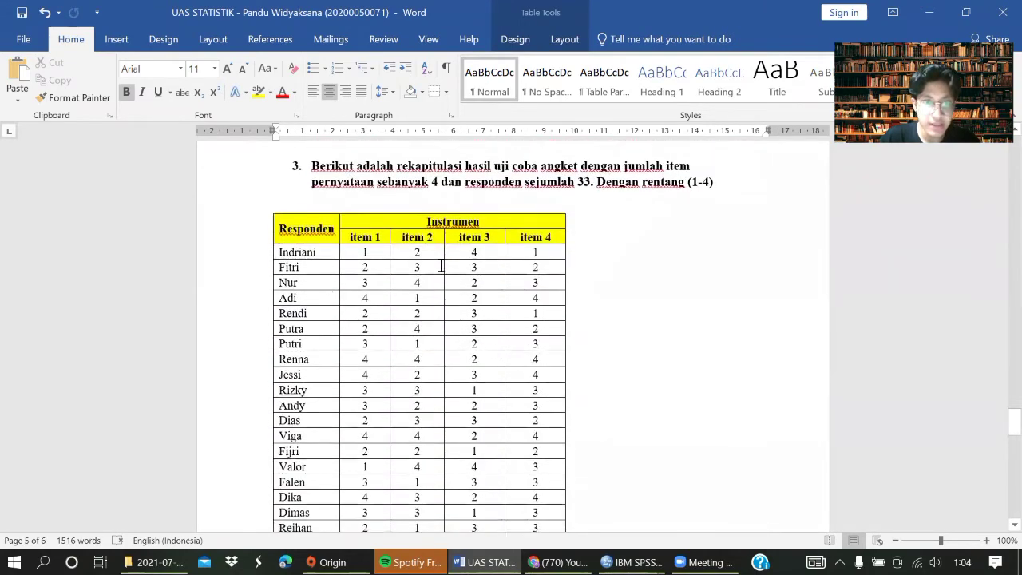
scroll(445, 288, down, 20)
scroll(447, 294, up, 7)
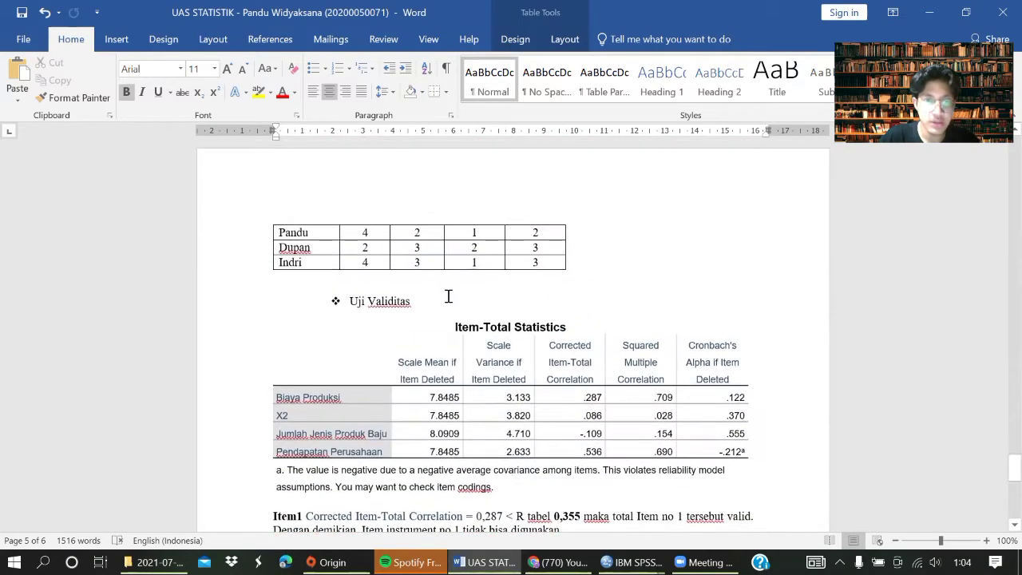
scroll(449, 297, down, 12)
scroll(451, 297, up, 20)
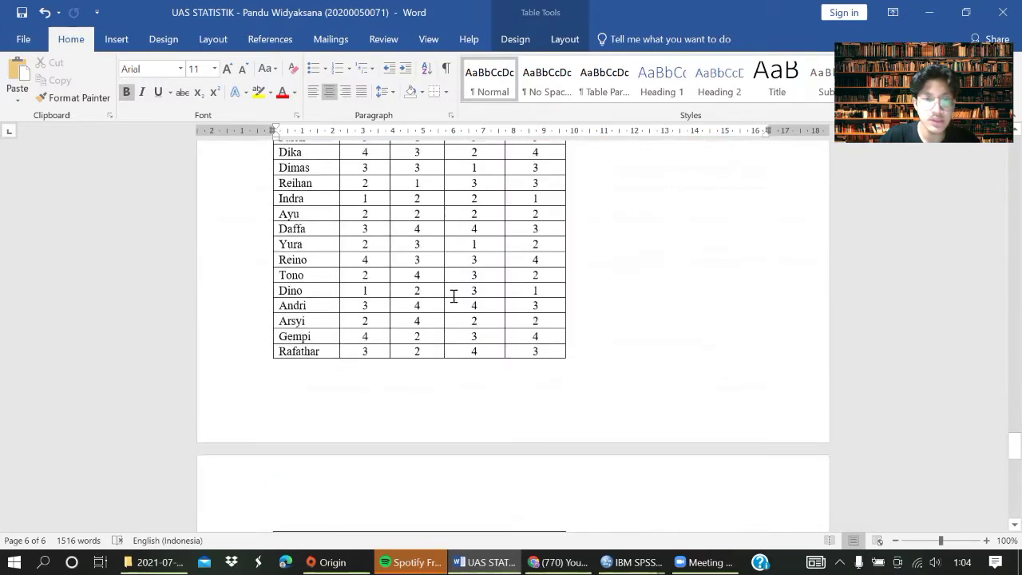
scroll(453, 296, up, 10)
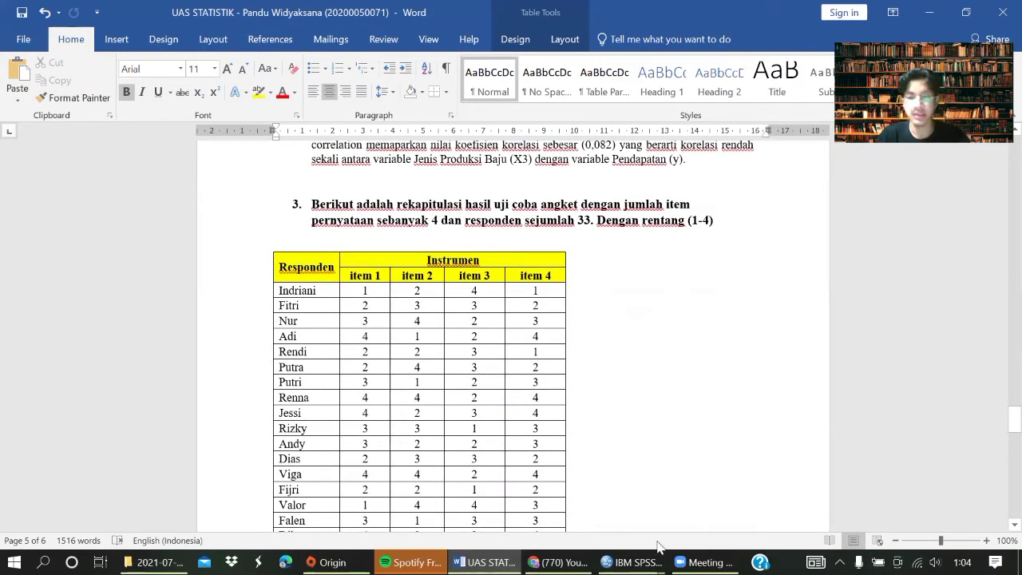
Step: Switch to the SPSS Data Editor and delete all values of X1, X2, X3 and Y in rows 1 to 33
mouse_move(635, 562)
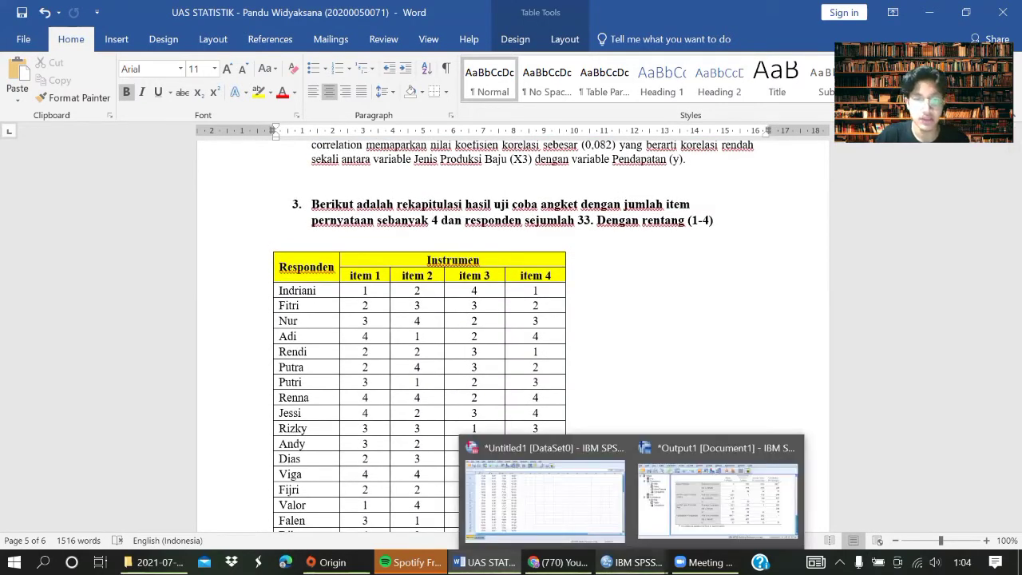
click(588, 509)
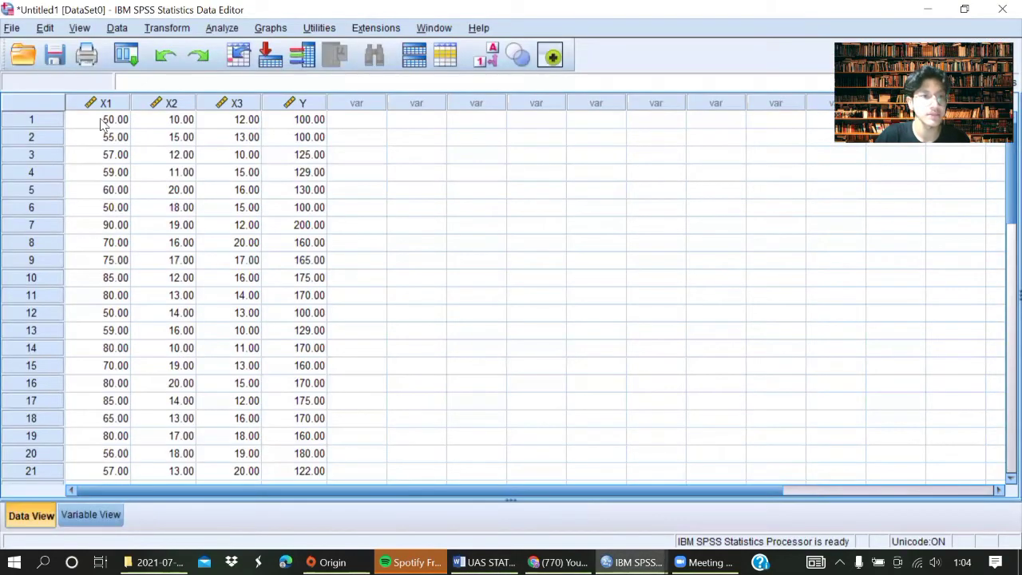
drag(104, 119, 274, 375)
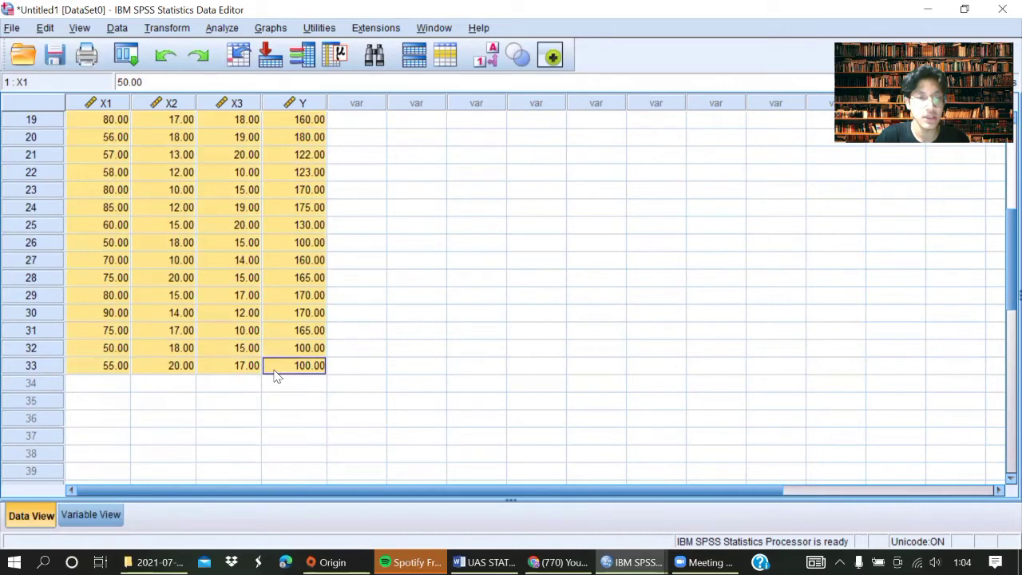
key(Delete)
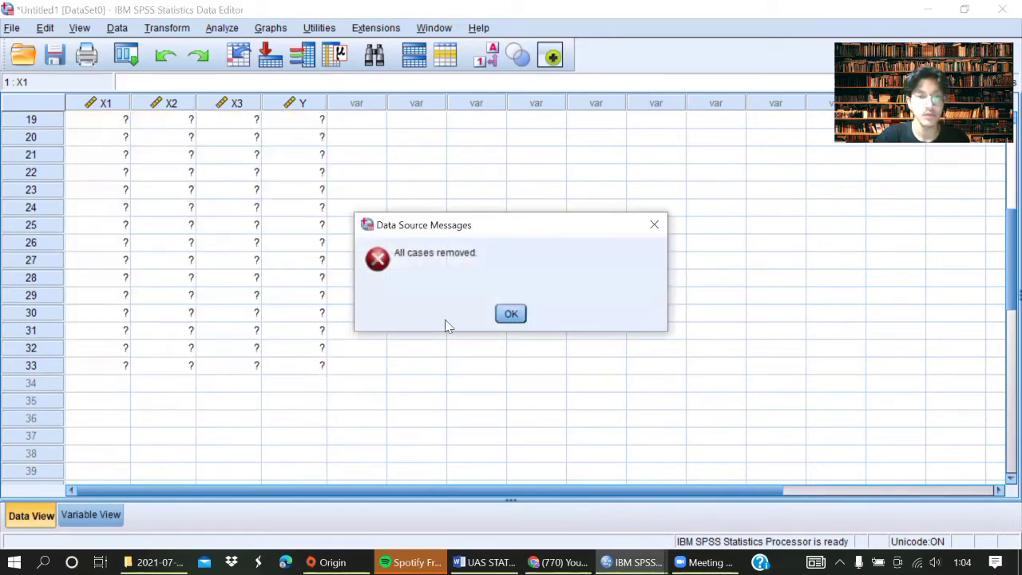
click(509, 313)
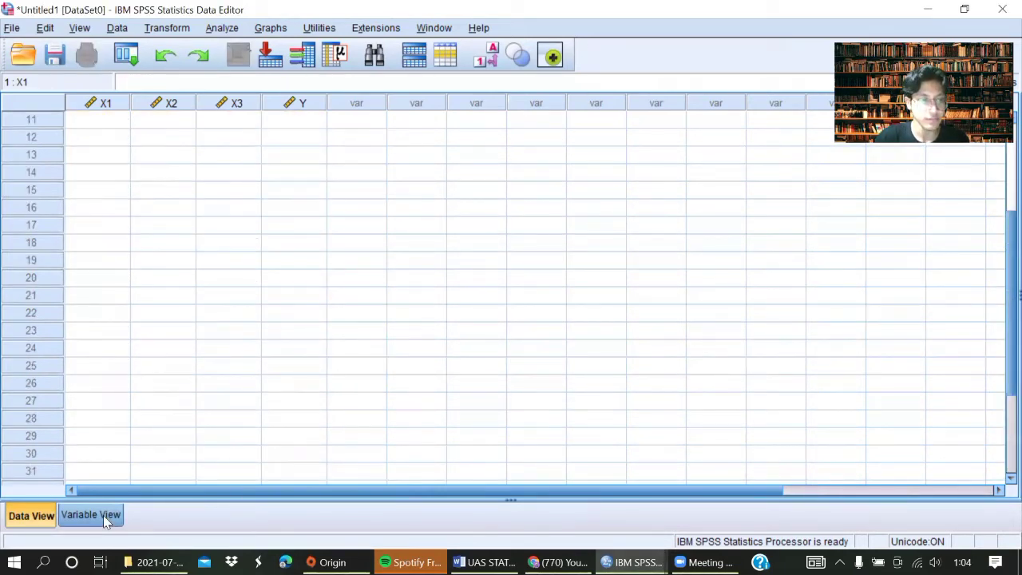
Step: Rename the variable X1 as item1 in the SPSS variable definitions
click(103, 515)
double_click(82, 99)
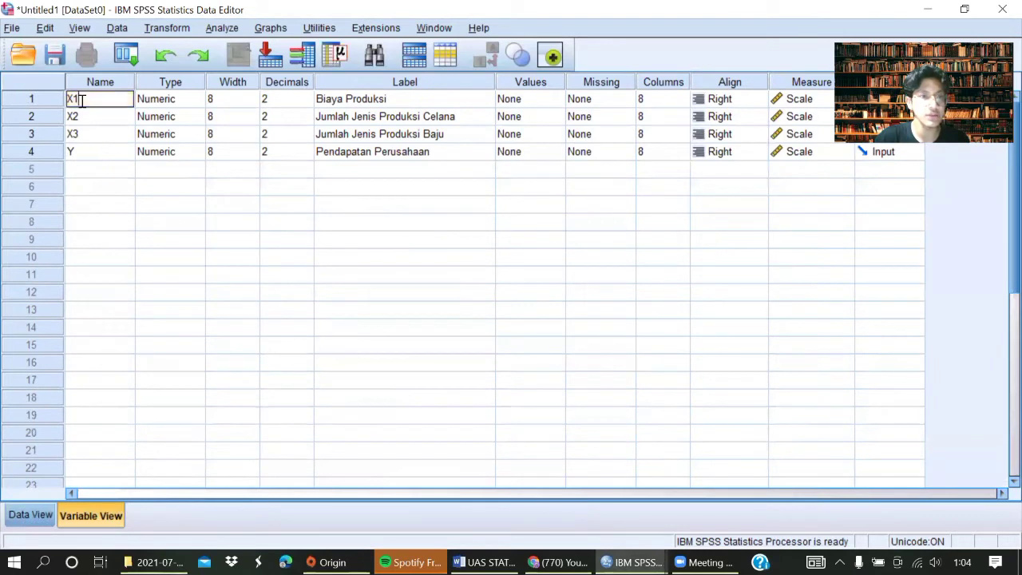
key(BackSpace)
key(BackSpace)
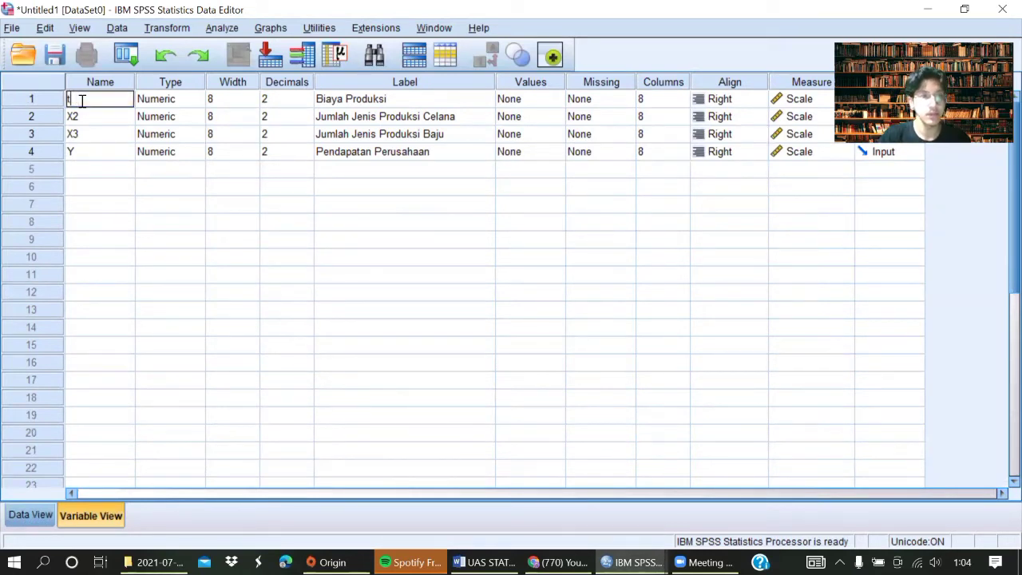
text(Item)
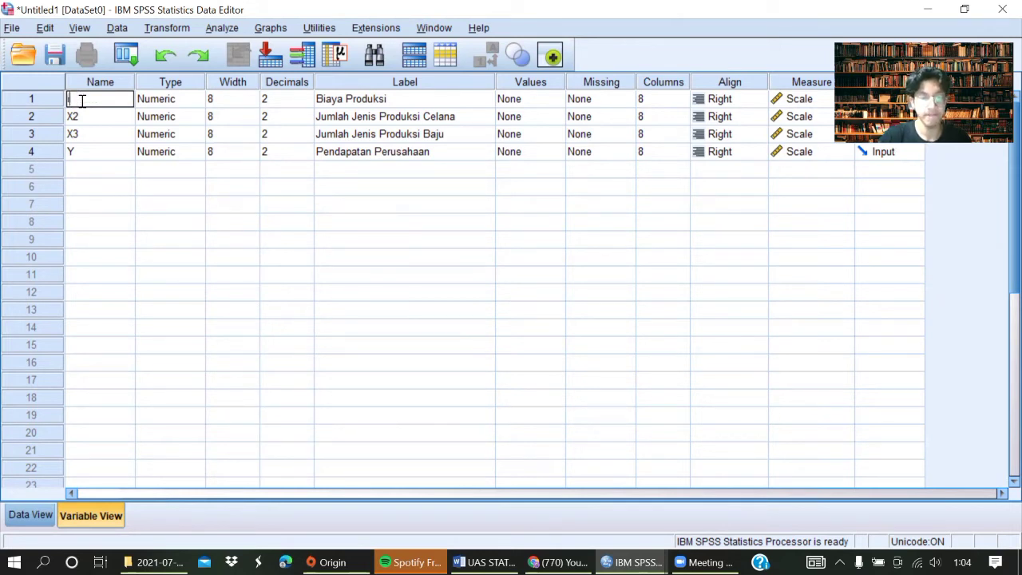
text(item1)
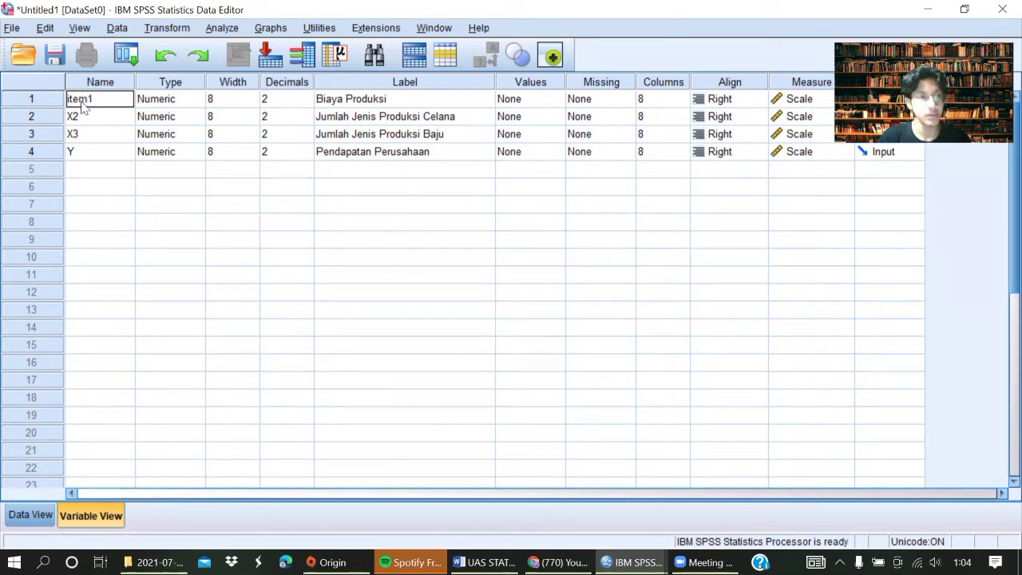
key(Return)
Step: Rename the variables X2, X3 and Y as item2, item3 and item4
key(BackSpace)
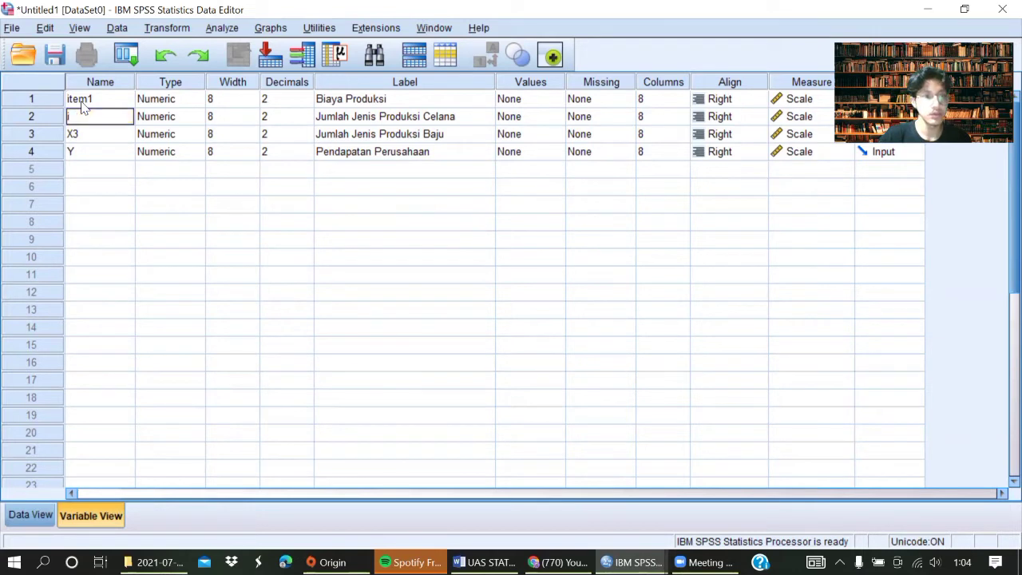
key(Return)
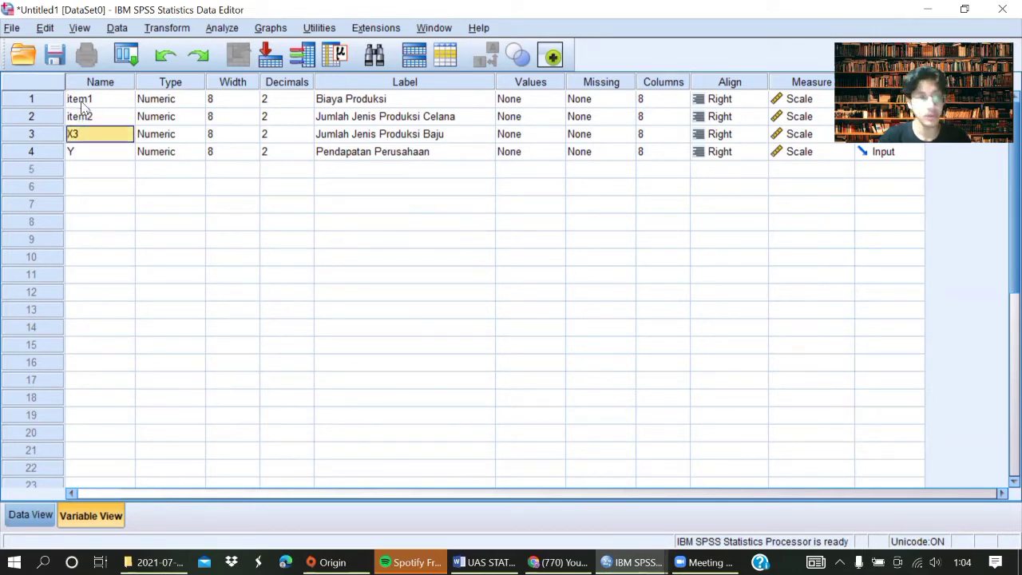
key(BackSpace)
text(item)
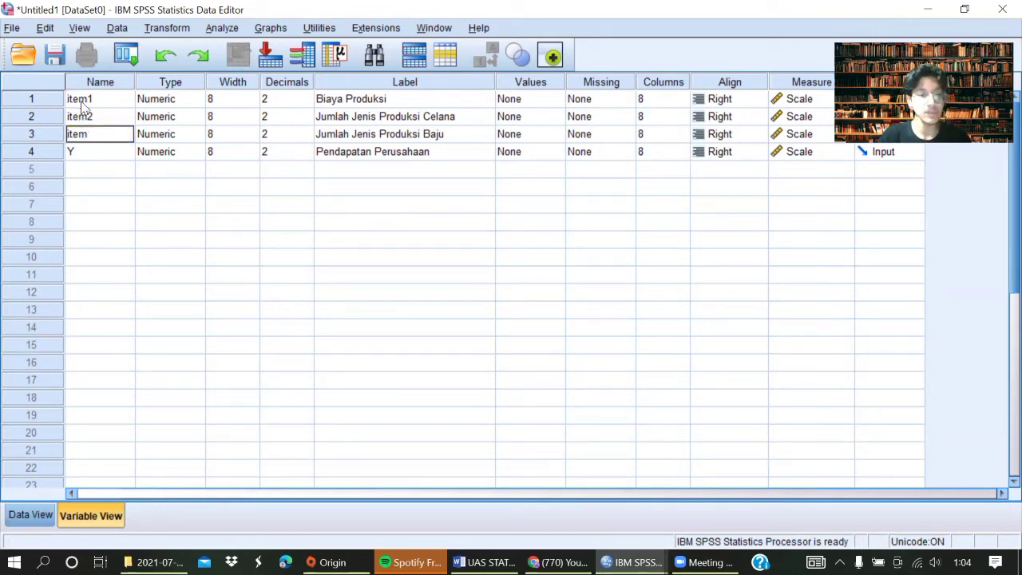
text(3)
key(Return)
text(item4)
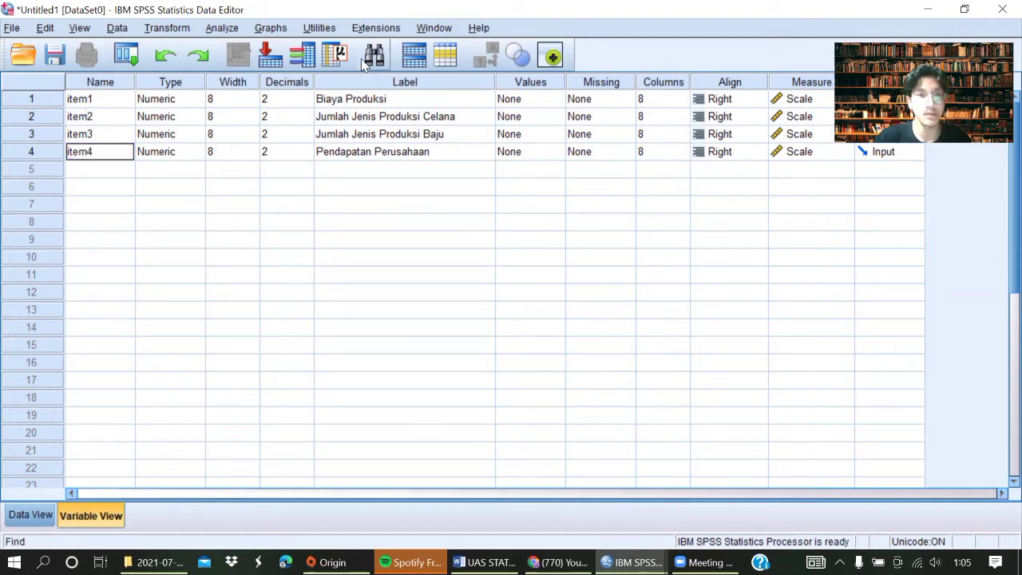
Step: Clear the label "Biaya Produksi" from item1
click(392, 99)
click(393, 98)
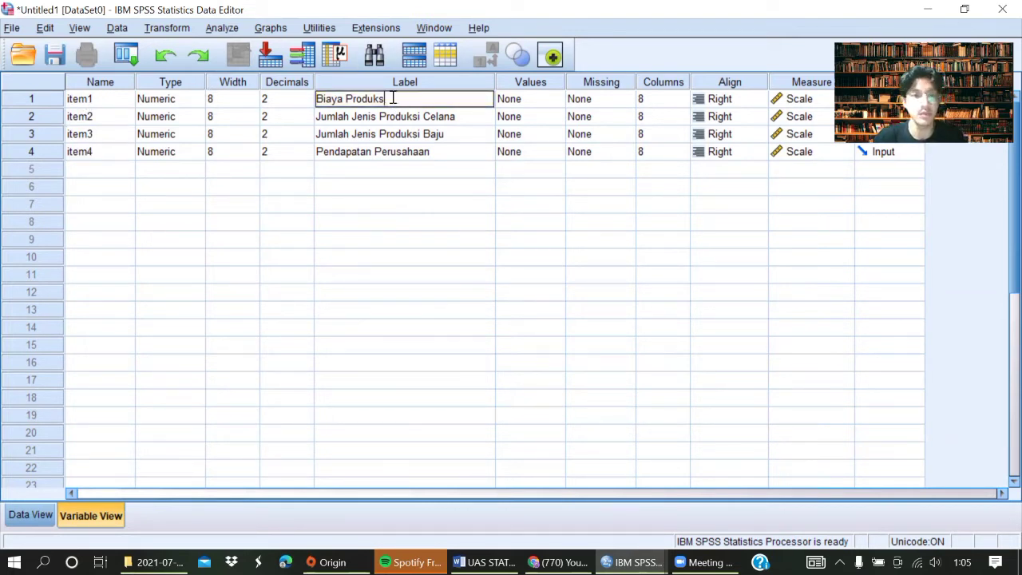
key(BackSpace)
key(BackSpace)
key(BackSpace)
key(BackSpace)
key(BackSpace)
key(BackSpace)
key(BackSpace)
key(BackSpace)
key(BackSpace)
key(BackSpace)
key(BackSpace)
key(BackSpace)
key(BackSpace)
Step: Clear the labels of item2, item3 and item4
click(443, 119)
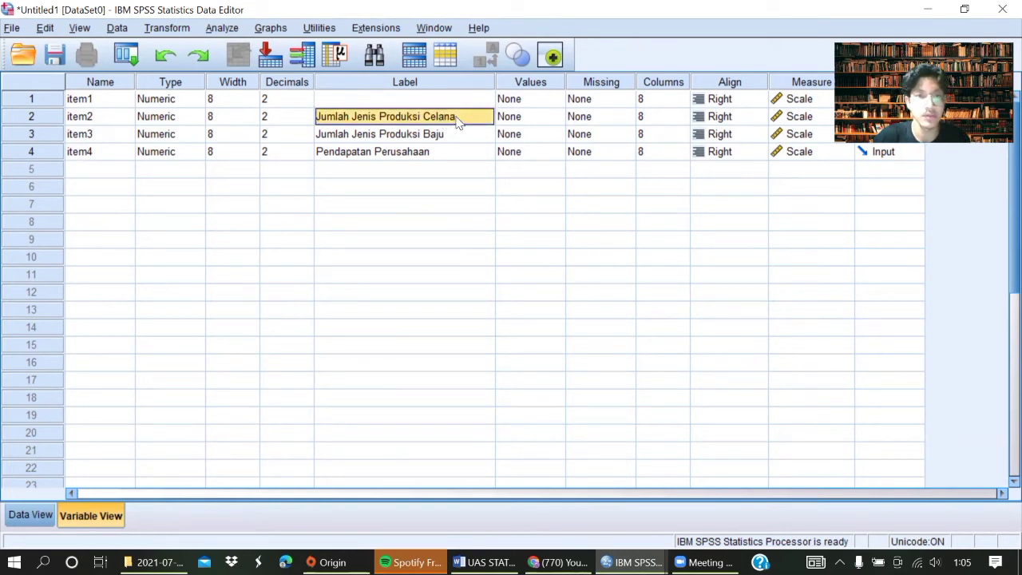
key(BackSpace)
click(437, 133)
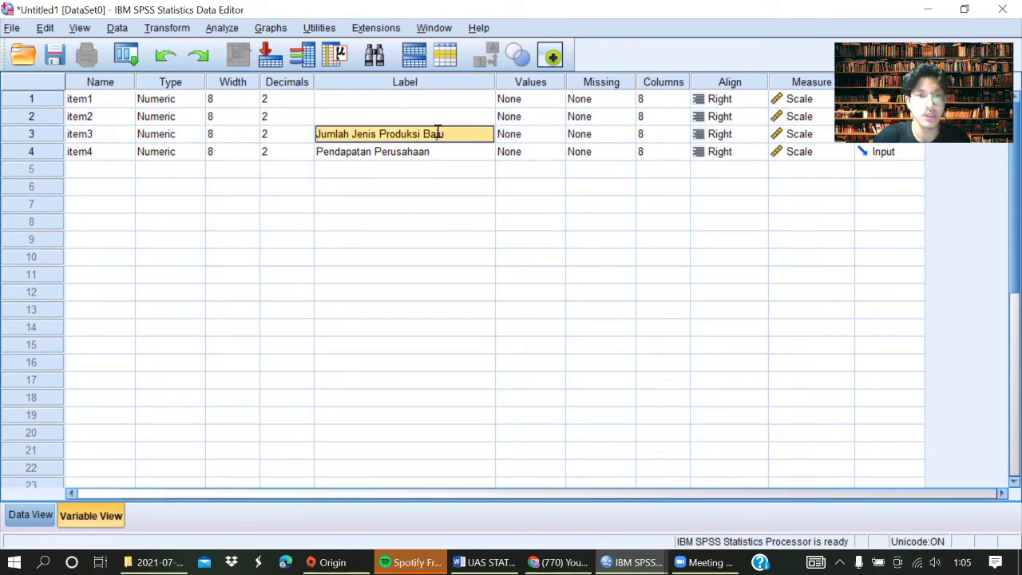
key(BackSpace)
click(435, 152)
key(BackSpace)
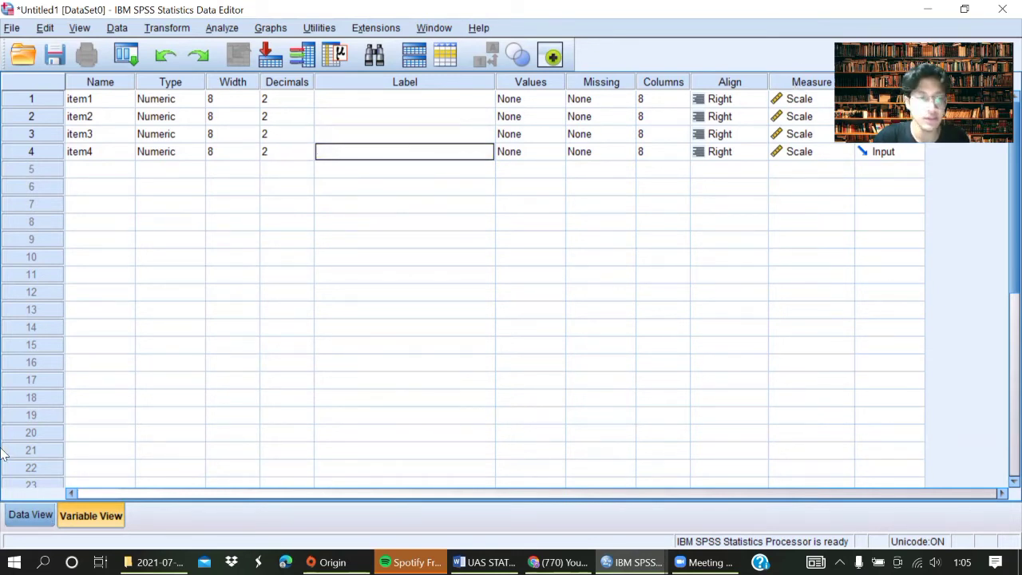
Step: Switch to the Word document and copy the item 1 to item 4 answers in the part of the questionnaire table on page 5
click(31, 515)
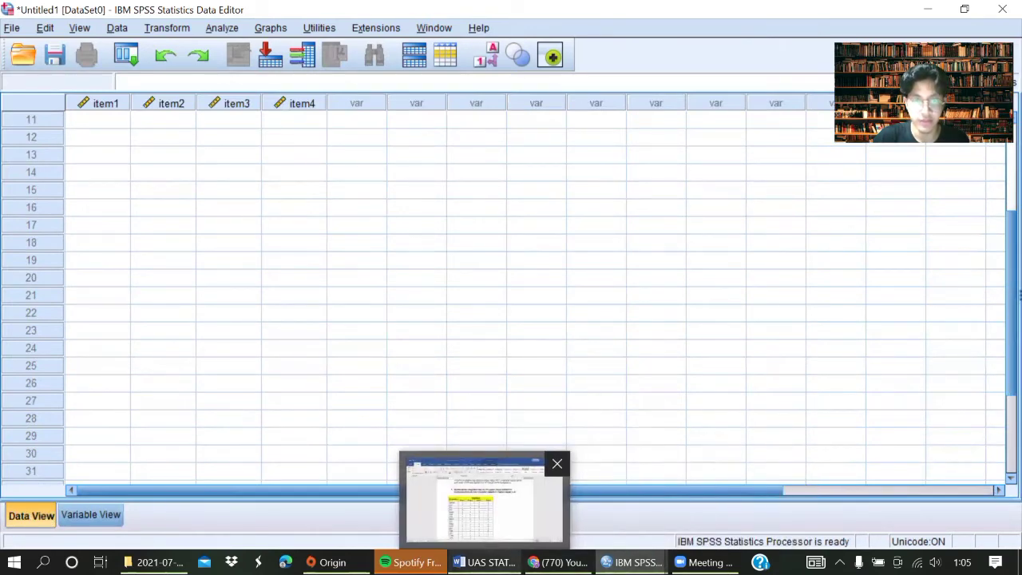
click(484, 562)
scroll(349, 360, down, 2)
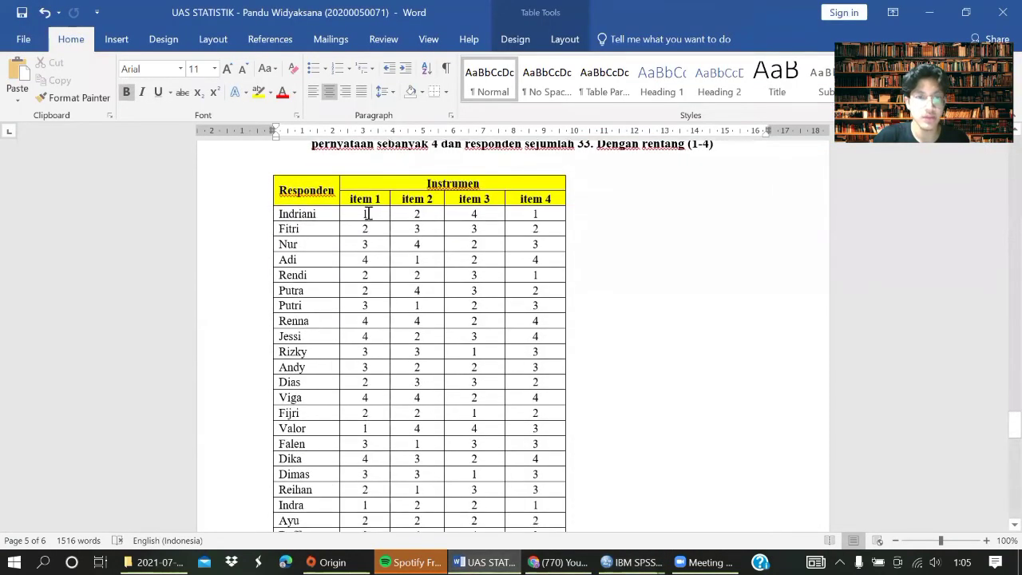
drag(368, 214, 527, 389)
scroll(529, 323, down, 3)
scroll(527, 331, down, 4)
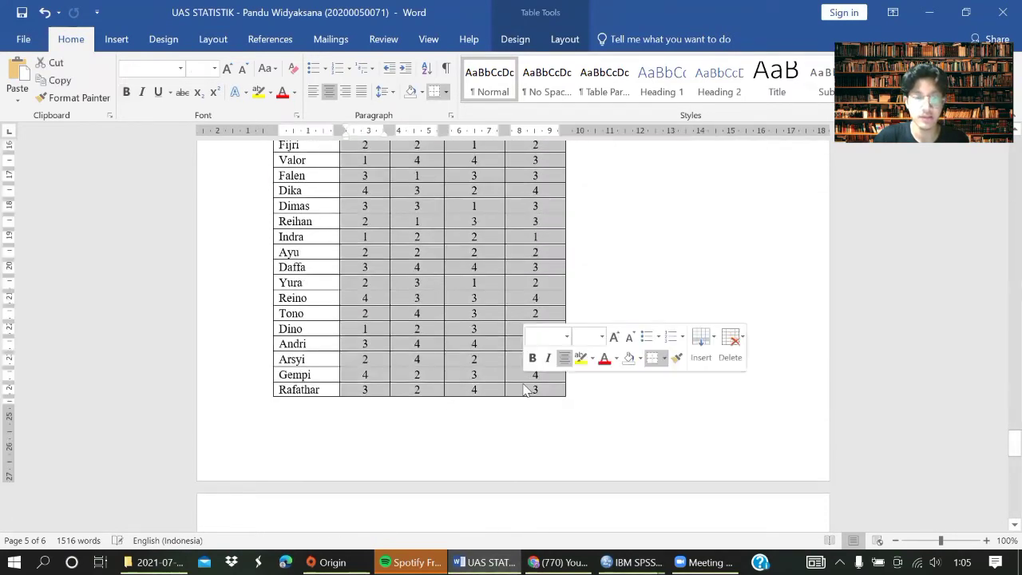
key(ctrl+c)
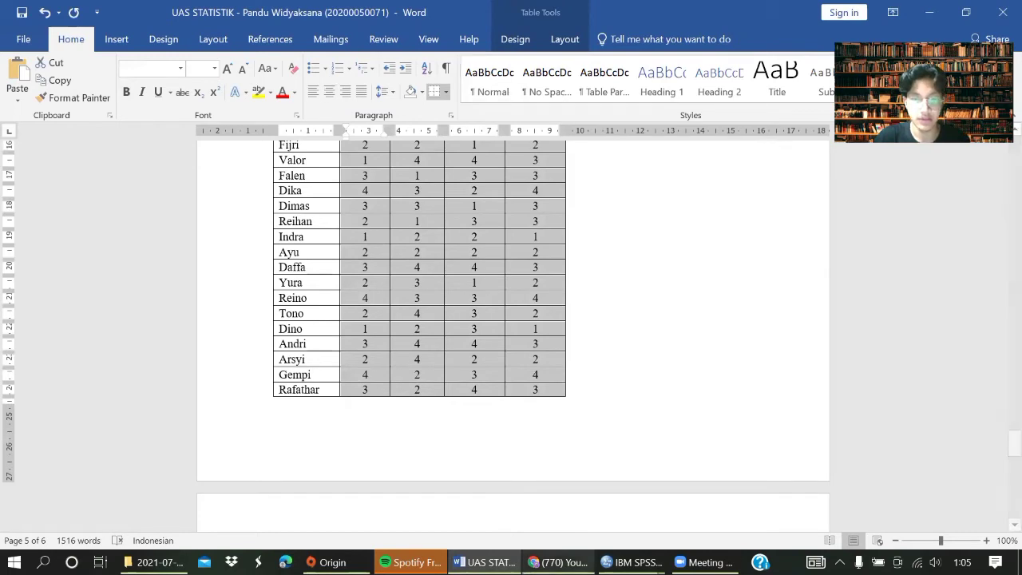
Step: Try to paste the copied answers into the SPSS data starting at row 11 of item1, and undo the paste
mouse_move(631, 562)
click(535, 508)
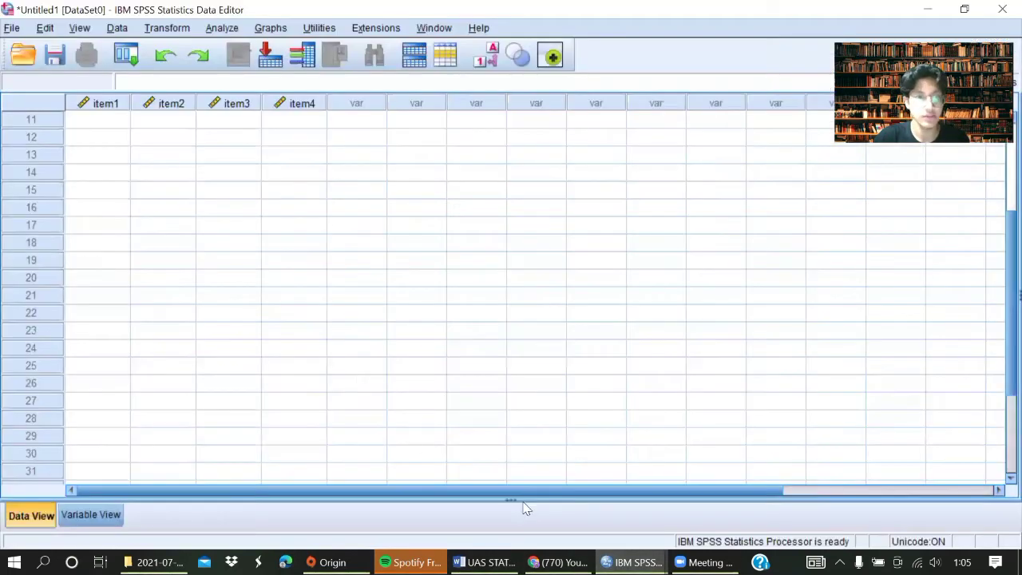
click(114, 122)
key(ctrl+v)
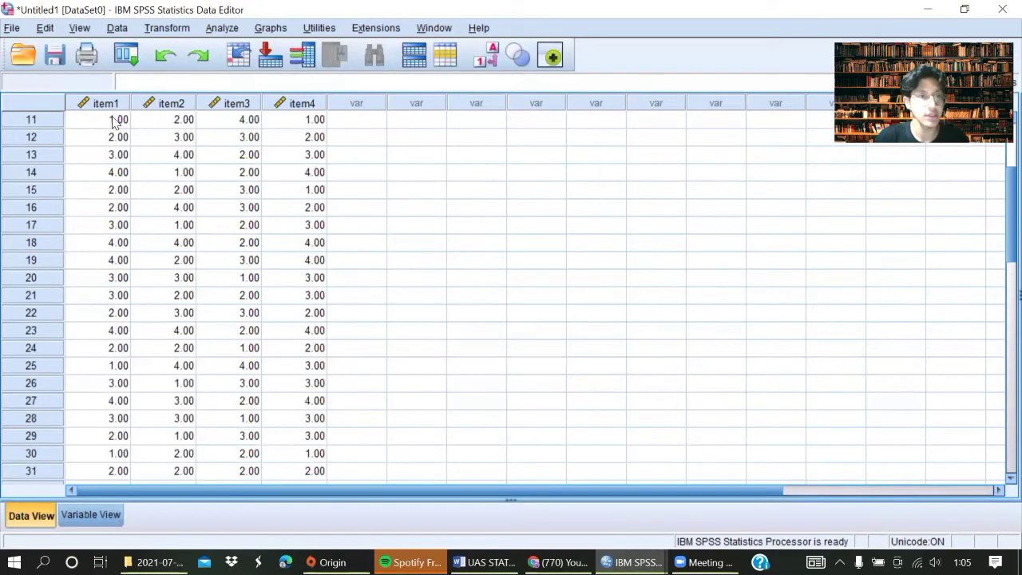
scroll(287, 335, up, 4)
scroll(303, 348, down, 2)
scroll(328, 358, up, 2)
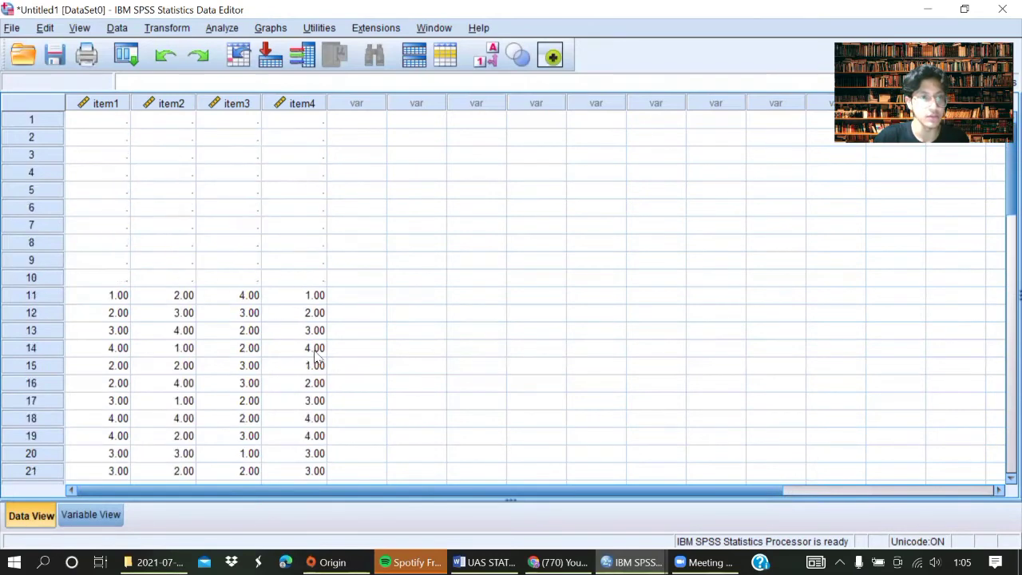
click(164, 53)
click(513, 313)
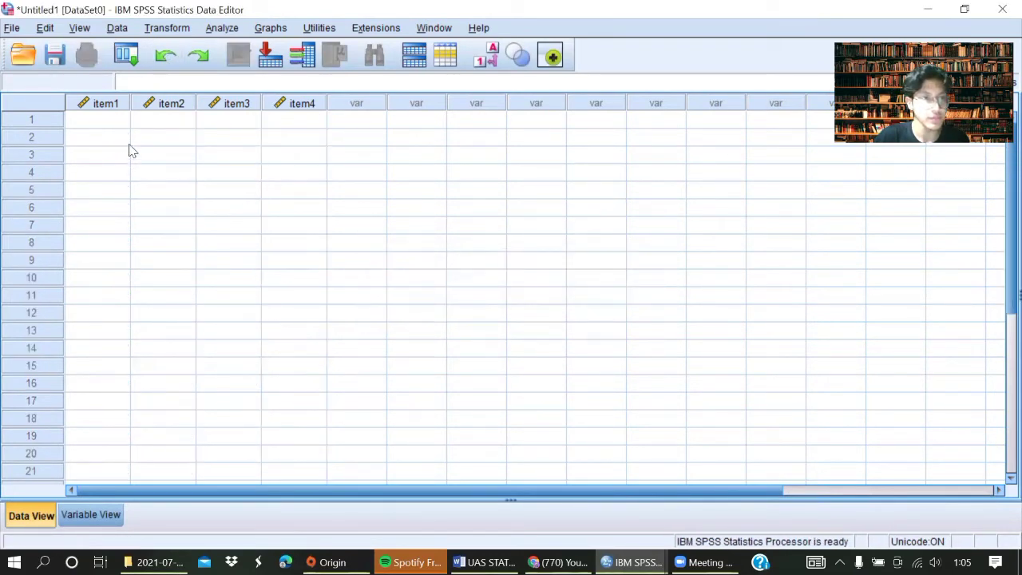
Step: Paste the copied answers starting at row 1 of item1 and check the last filled rows
click(103, 122)
key(ctrl+v)
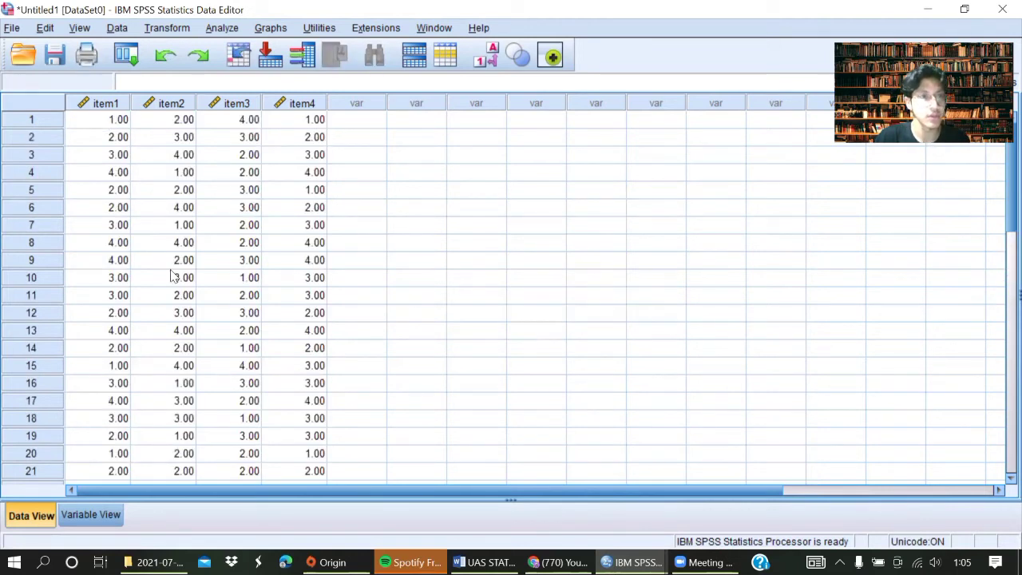
scroll(168, 272, down, 6)
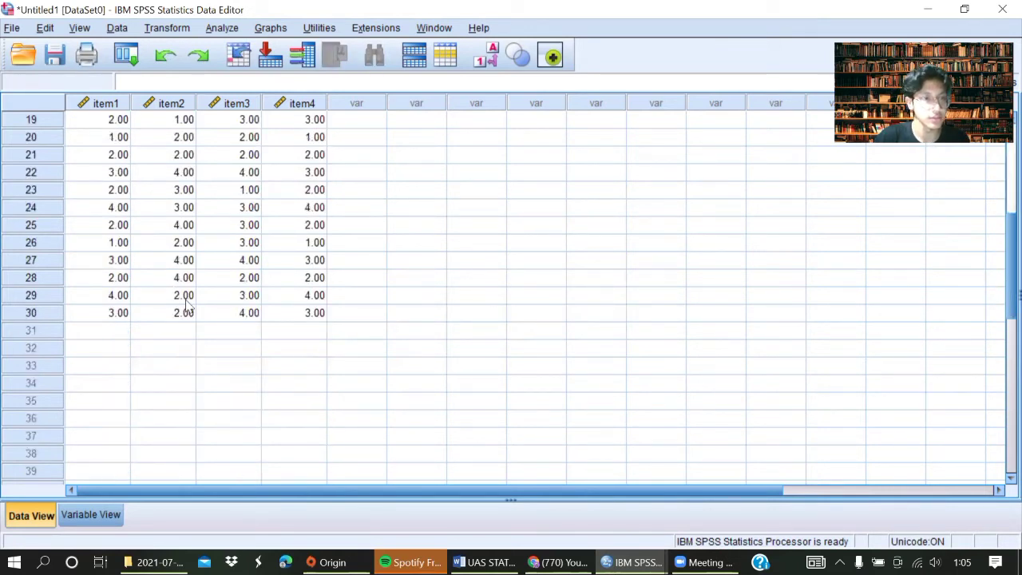
scroll(186, 303, up, 2)
scroll(375, 514, down, 1)
Step: Return to the Word document and copy the item 1 to item 4 answers of all 33 respondents, including the three rows on page 6
click(479, 562)
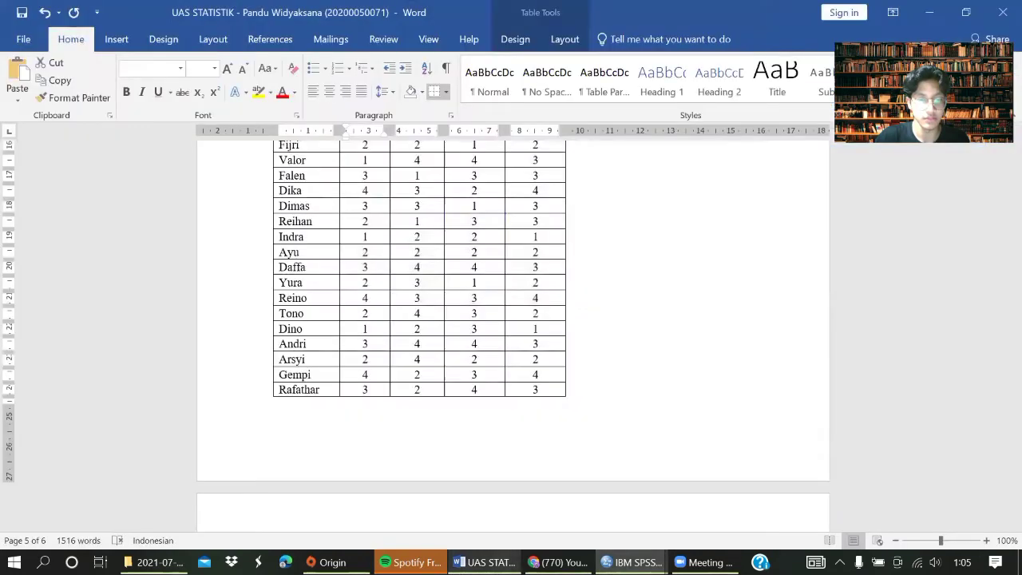
scroll(388, 406, down, 5)
scroll(391, 411, up, 6)
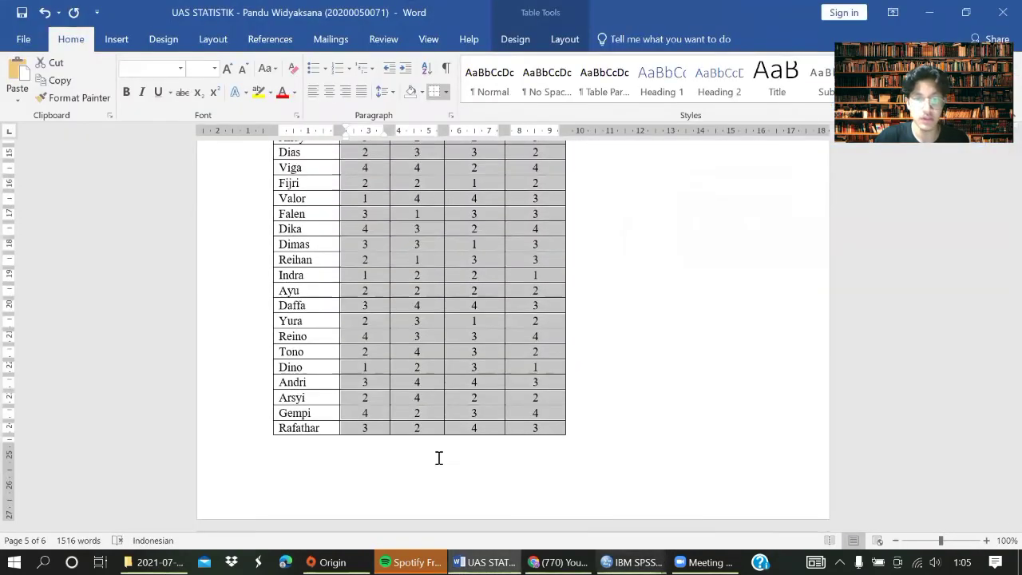
scroll(492, 303, up, 3)
scroll(492, 303, up, 1)
click(593, 219)
drag(361, 177, 536, 452)
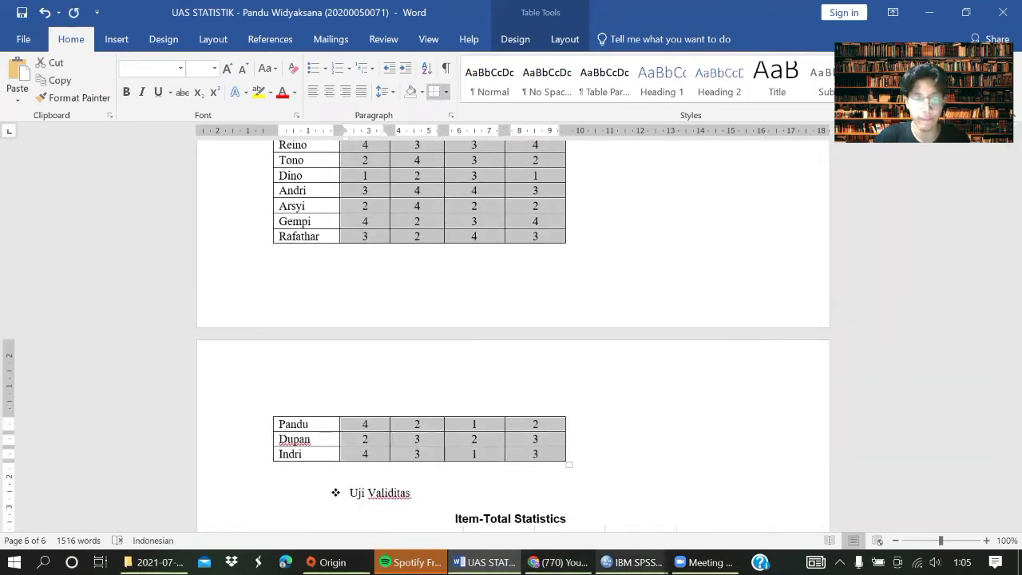
Step: In the SPSS Data Editor, undo the incomplete paste and paste all 33 respondents' answers starting at row 1 of item1
mouse_move(633, 562)
click(577, 528)
scroll(217, 169, up, 5)
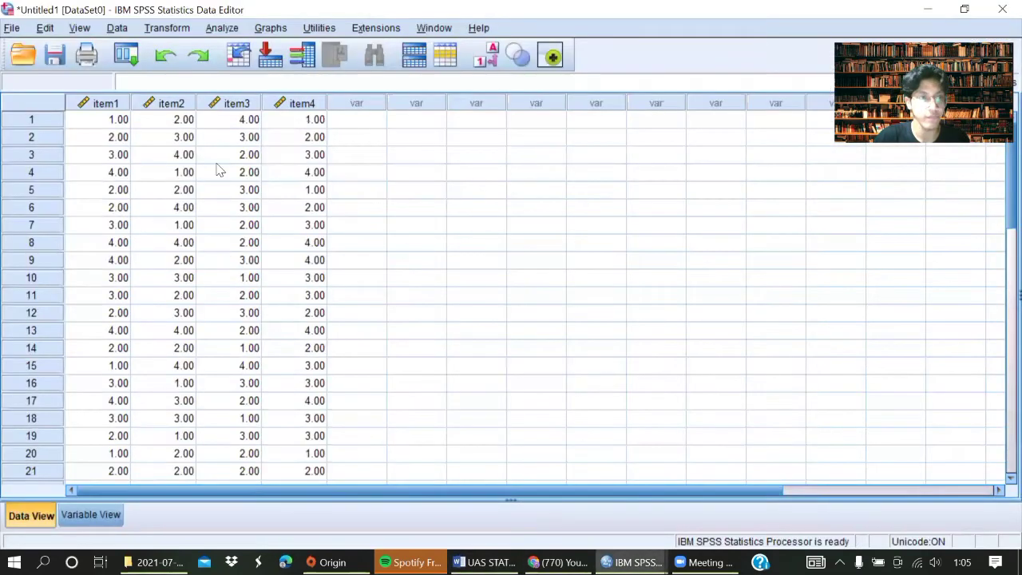
click(164, 56)
click(509, 312)
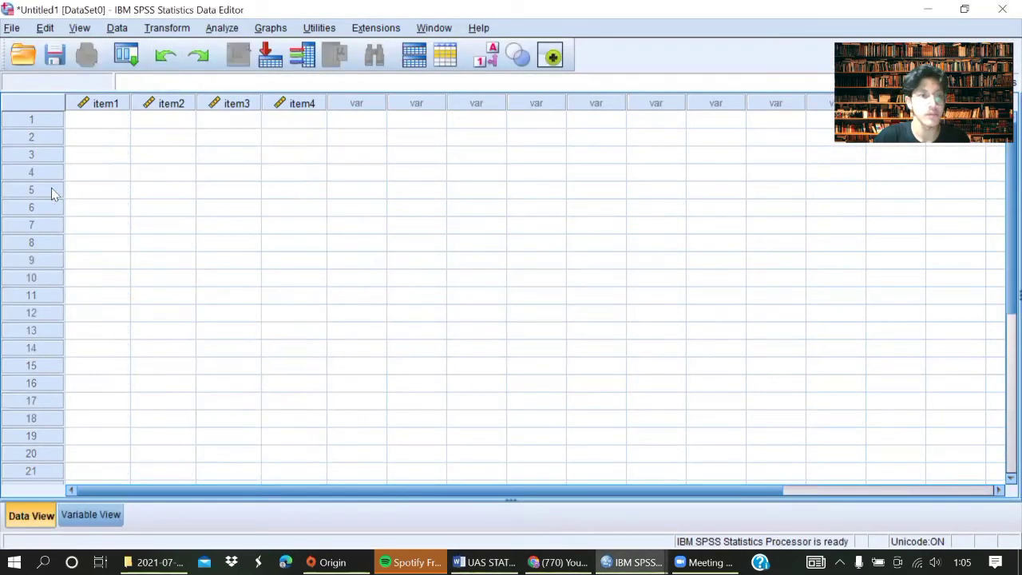
click(102, 122)
key(ctrl+v)
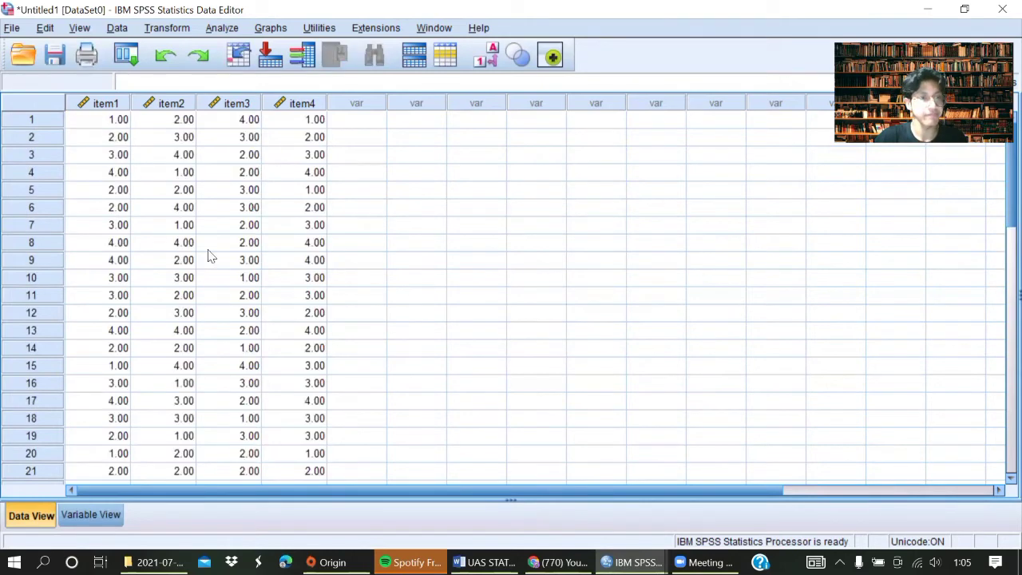
scroll(306, 303, down, 4)
scroll(263, 319, up, 4)
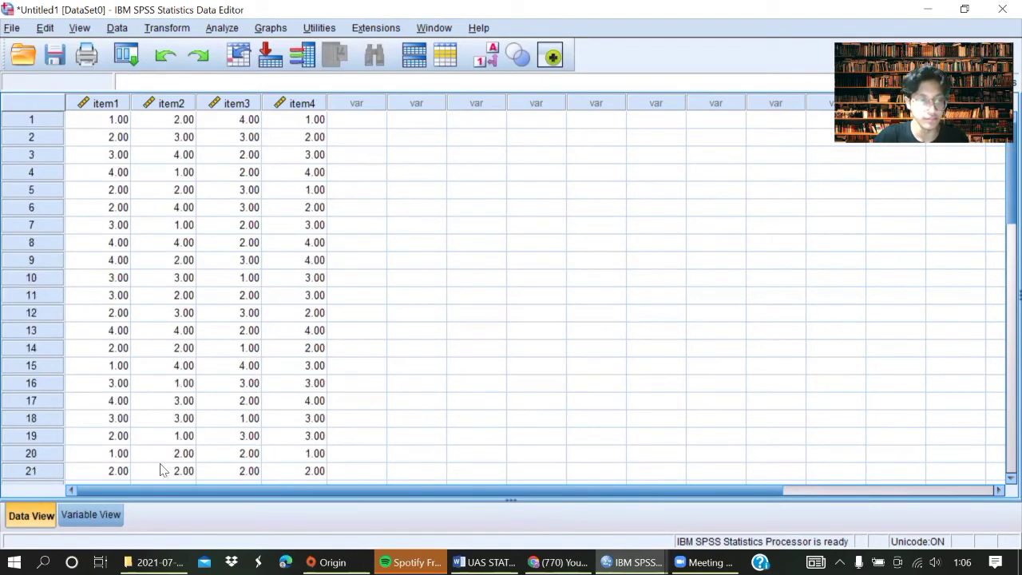
Step: Check the Uji Validitas section of the Word document and return to the SPSS Data Editor
click(484, 562)
scroll(459, 413, down, 10)
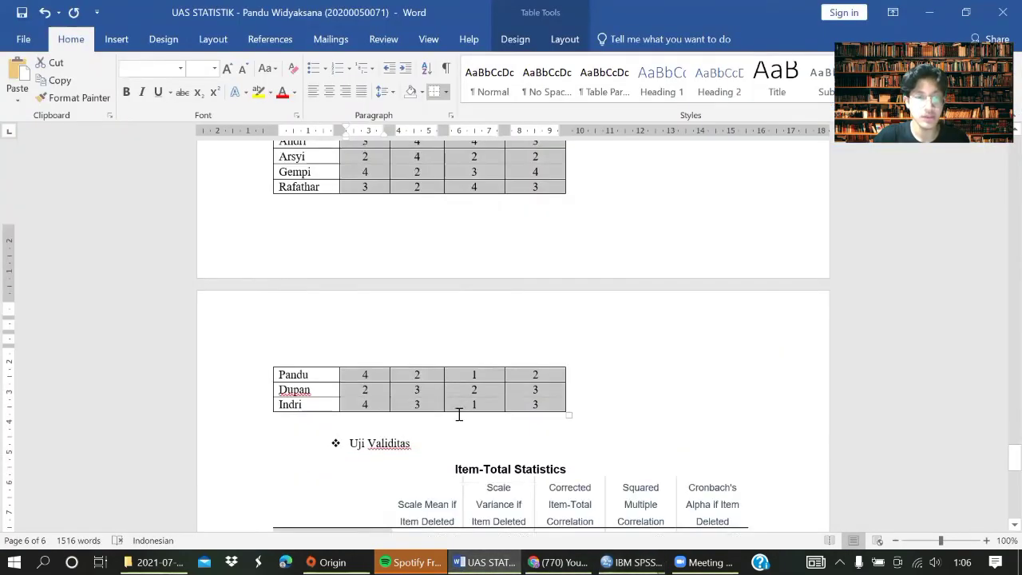
scroll(556, 494, up, 4)
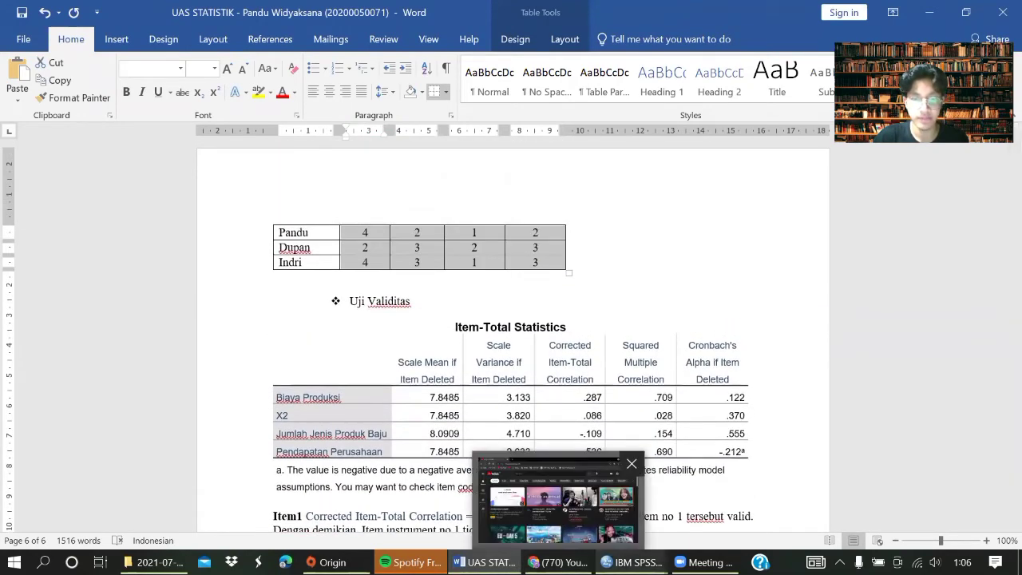
mouse_move(631, 562)
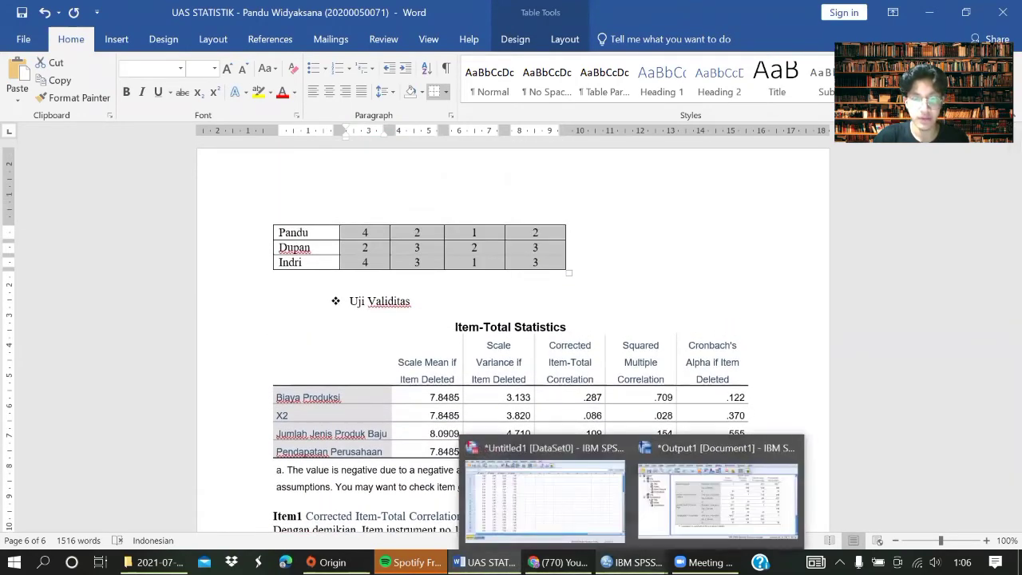
click(589, 503)
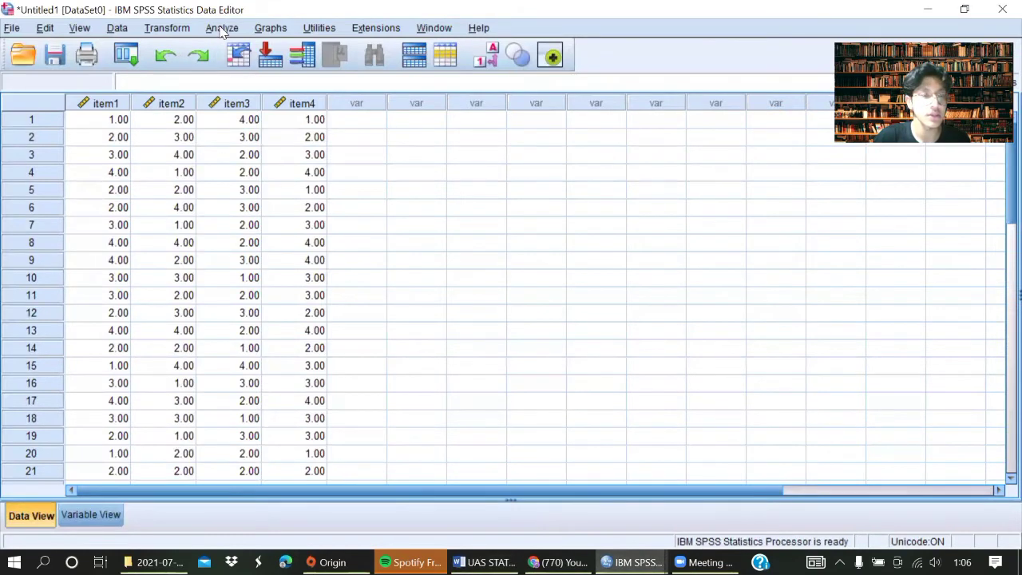
Step: Start a Reliability Analysis from the Scale analyses and add item1, item2, item3 and item4 as its items
click(222, 29)
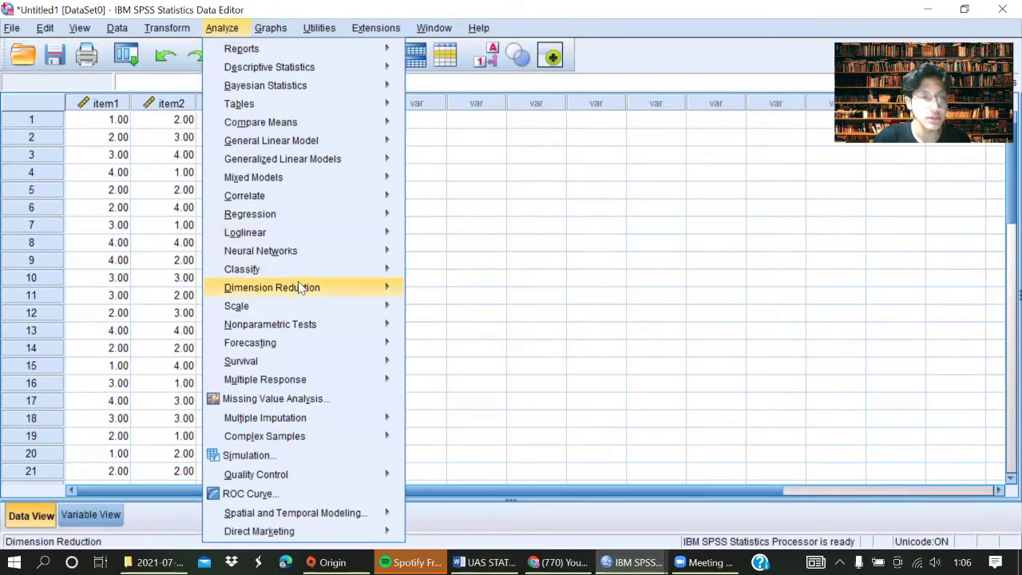
mouse_move(302, 309)
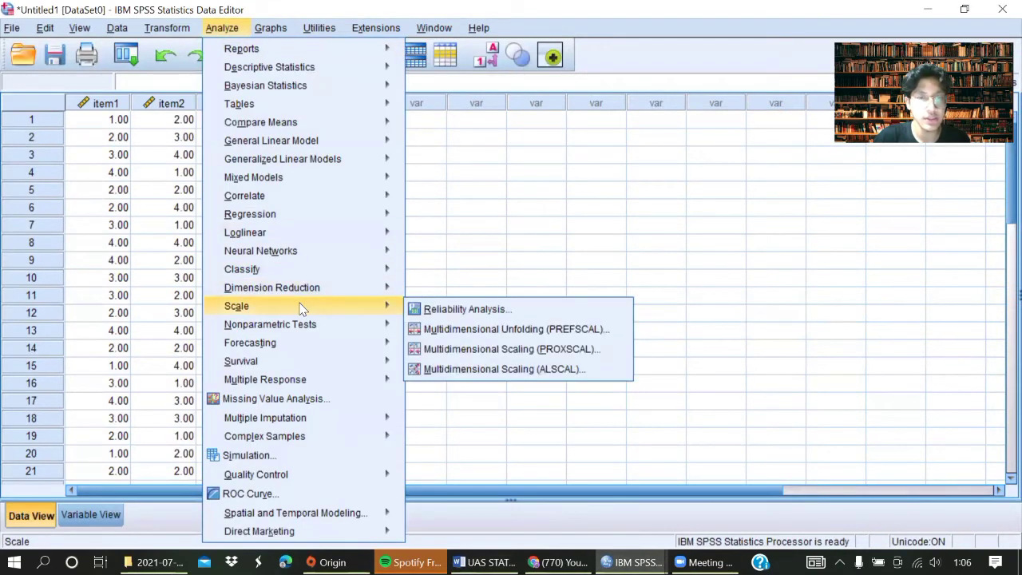
click(432, 311)
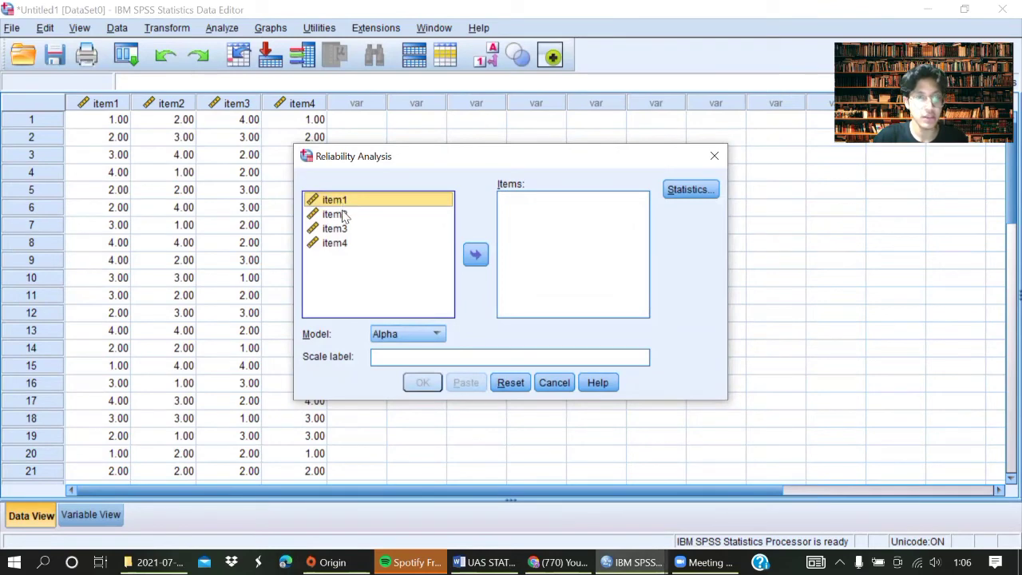
drag(344, 215, 445, 256)
click(476, 254)
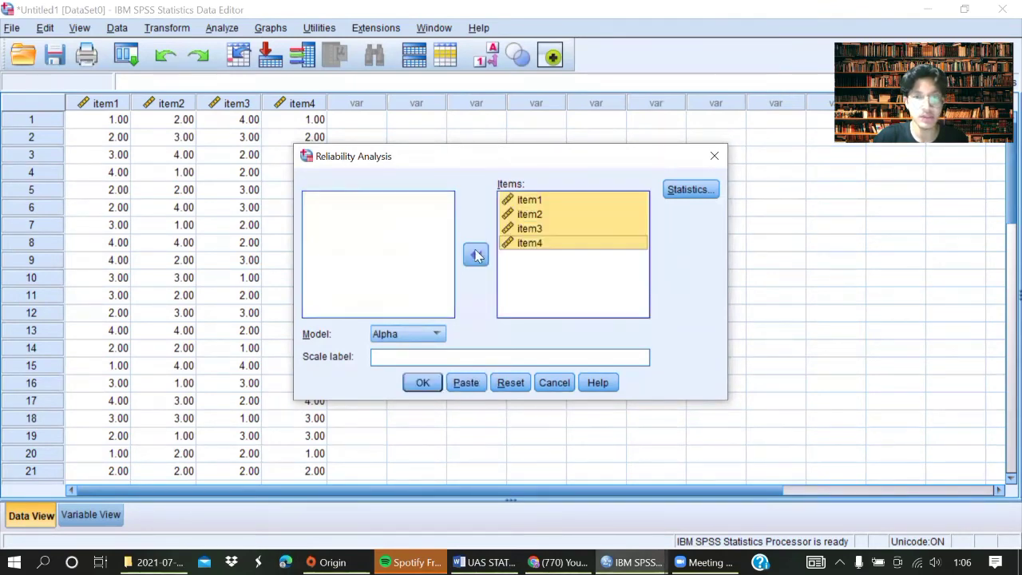
Step: Request descriptives for Item, Scale and Scale if item deleted plus inter-item Correlations, and run the reliability analysis
click(692, 190)
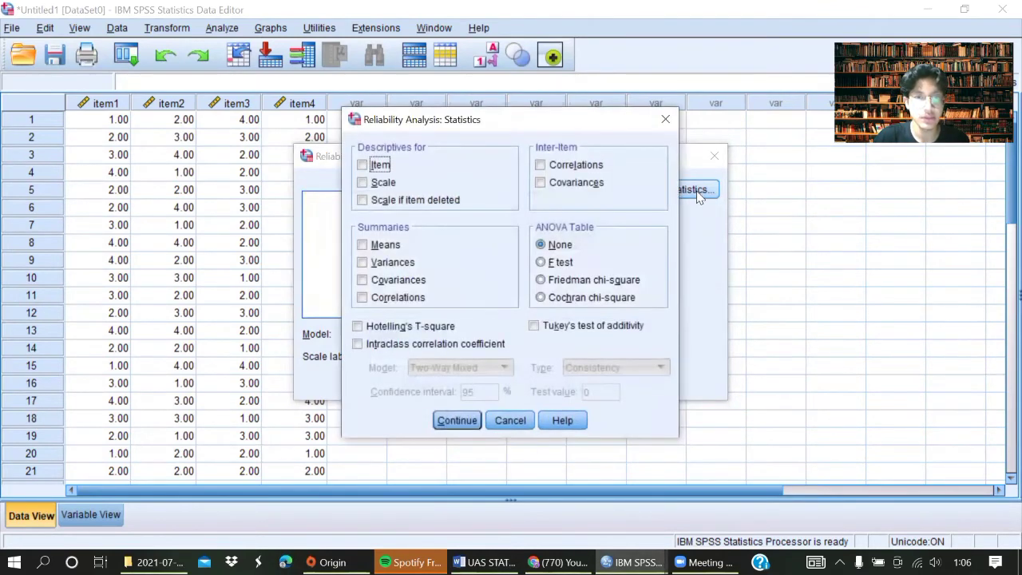
click(363, 164)
click(363, 182)
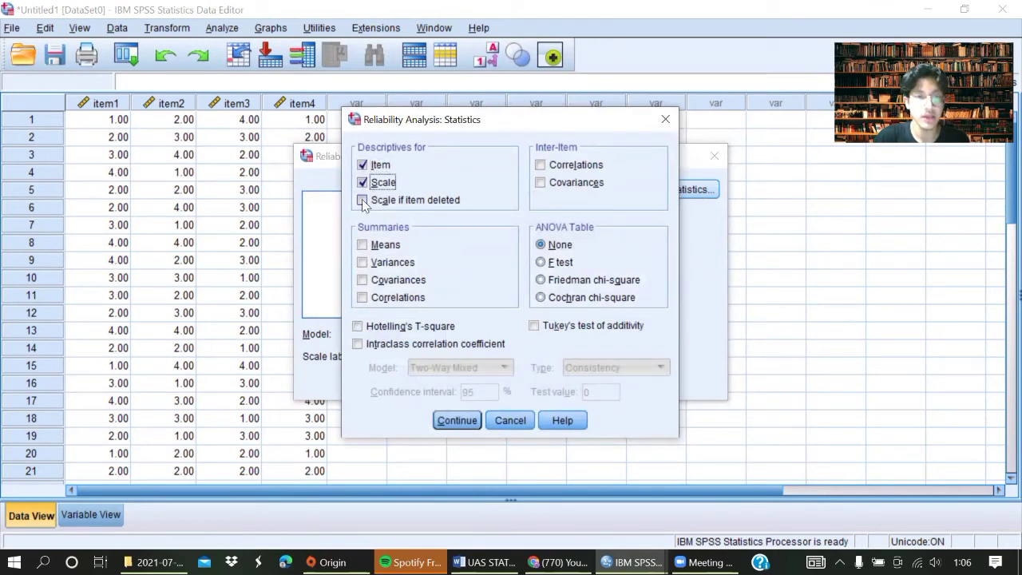
click(363, 200)
click(541, 165)
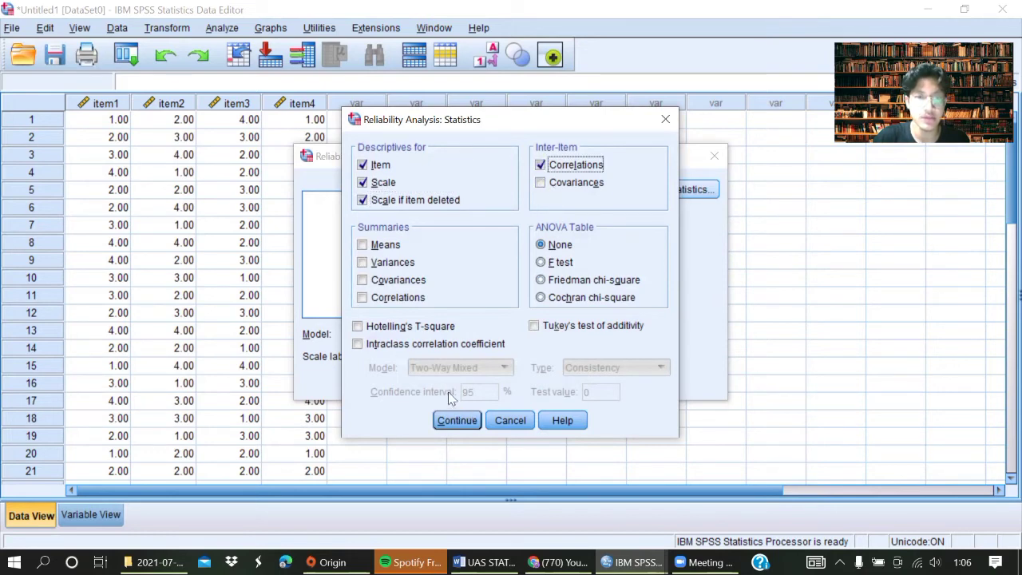
click(457, 421)
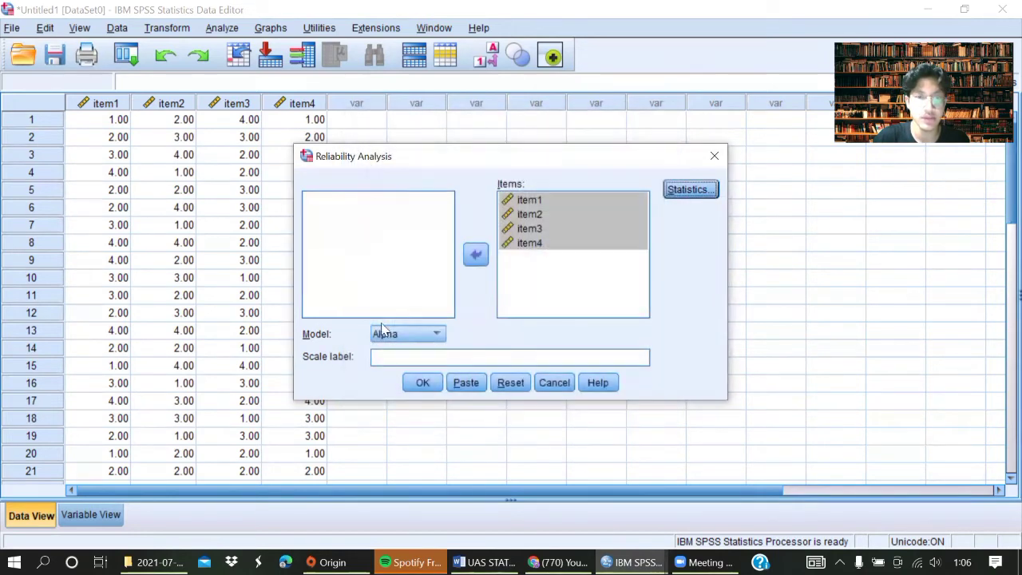
click(425, 384)
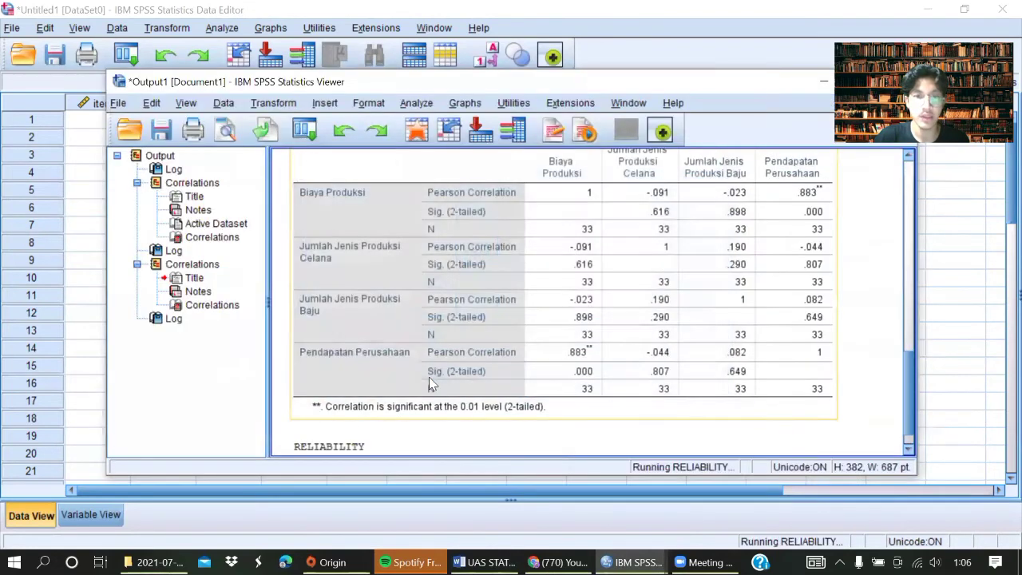
Step: Review the reliability output from the Case Processing Summary through the Item-Total Statistics table
scroll(537, 304, down, 2)
scroll(536, 304, down, 2)
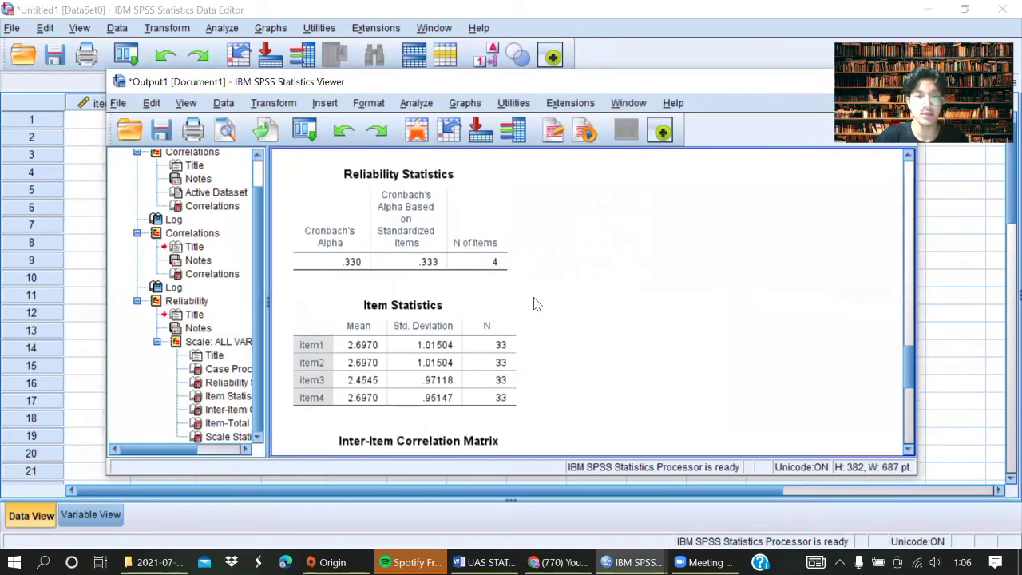
scroll(539, 305, up, 1)
scroll(548, 307, up, 1)
scroll(548, 303, up, 2)
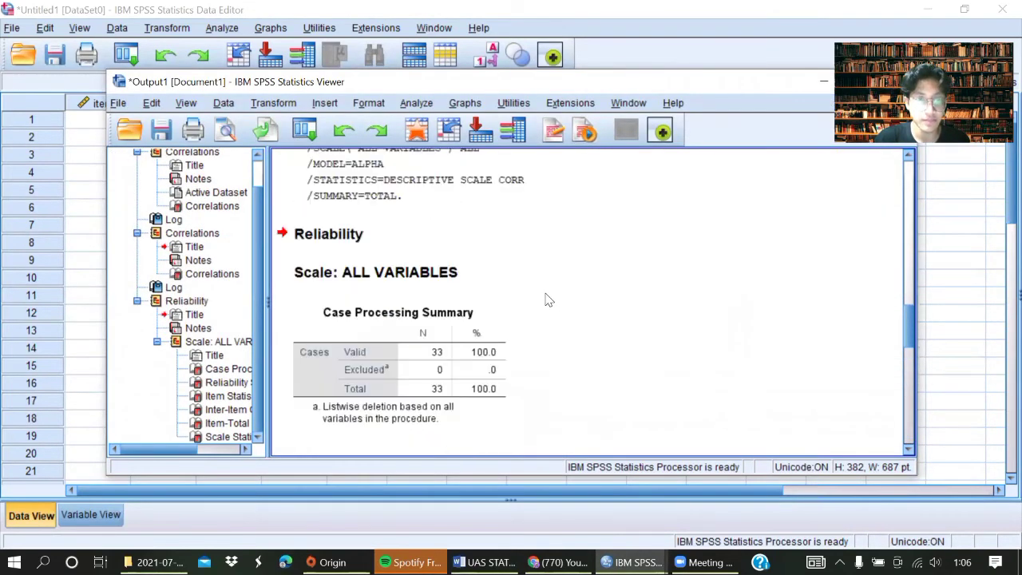
scroll(548, 300, down, 7)
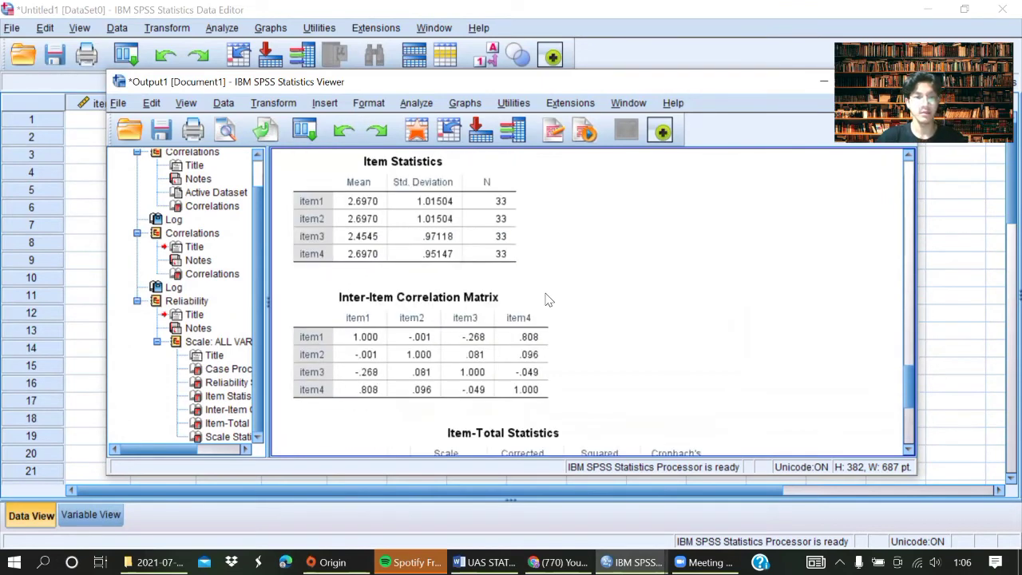
scroll(547, 300, down, 2)
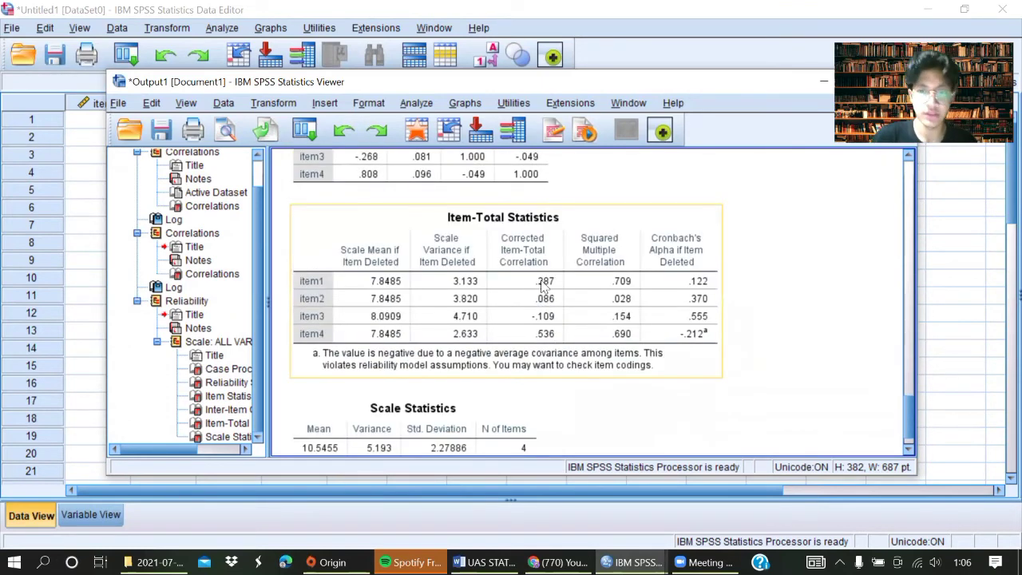
click(515, 423)
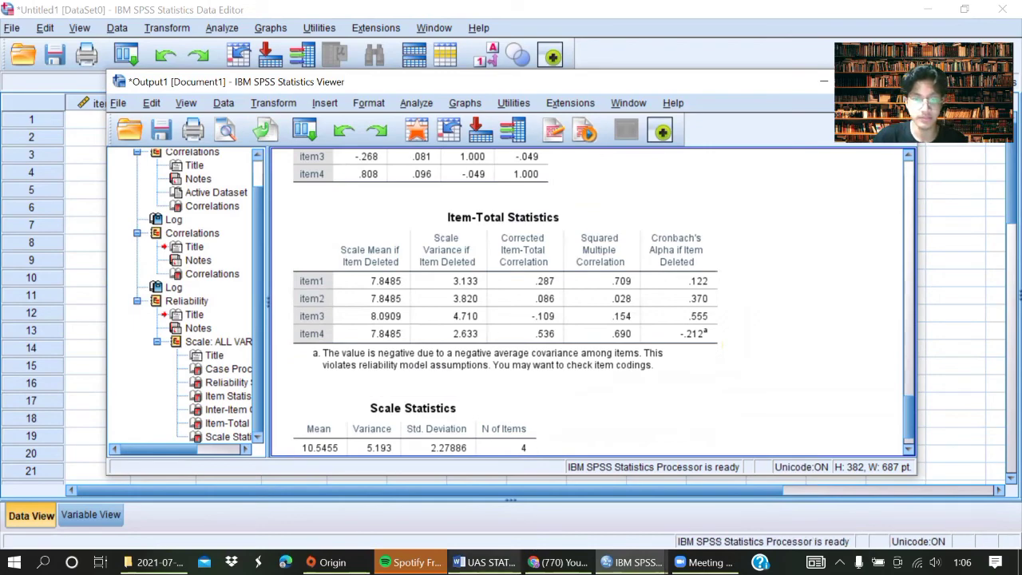
Step: Compare the Item-Total Statistics in the SPSS output with the table and the Item1 to Item4 conclusions in the Word document
click(486, 561)
scroll(456, 467, down, 4)
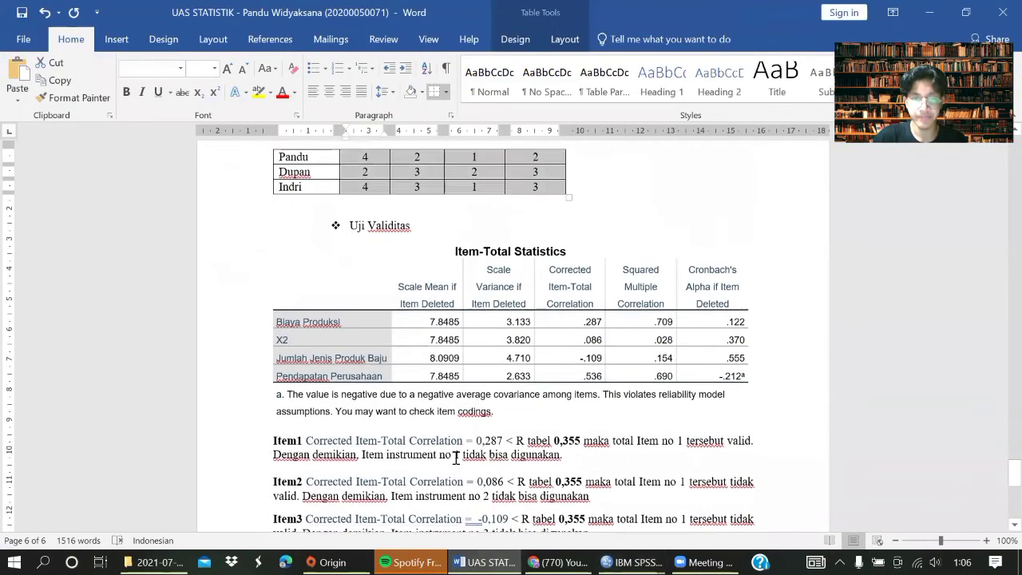
scroll(520, 294, up, 1)
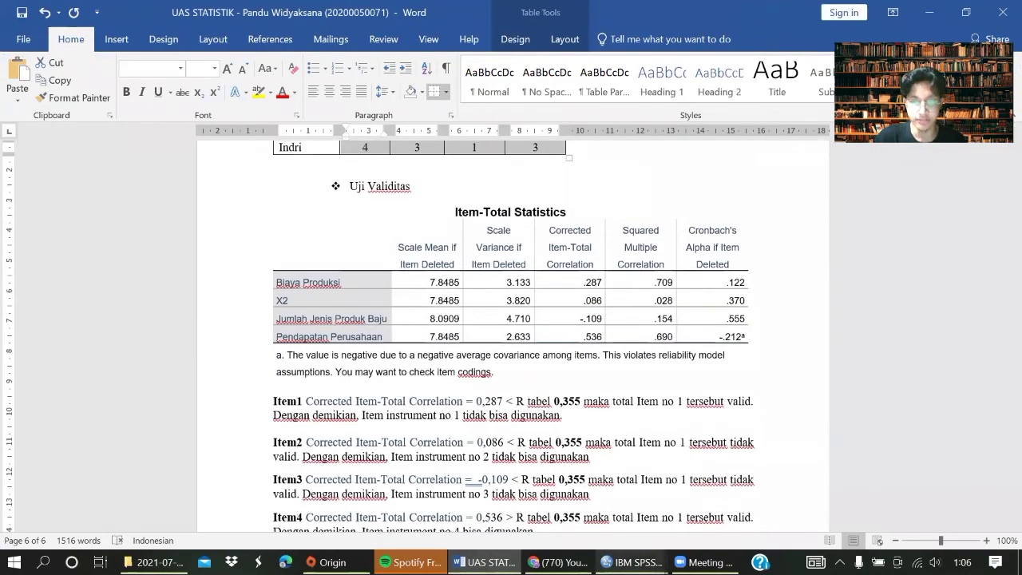
mouse_move(632, 562)
click(679, 507)
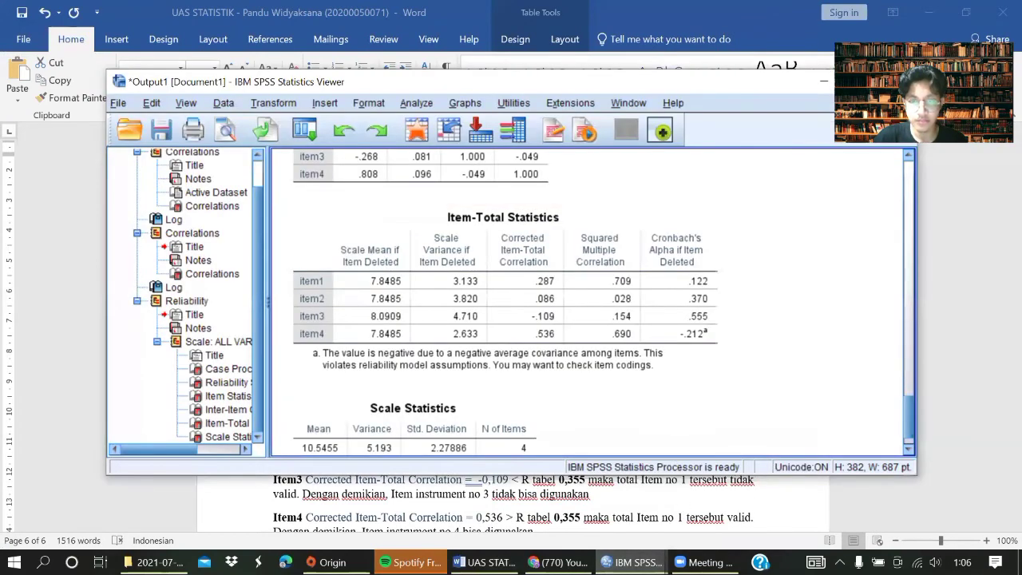
click(485, 562)
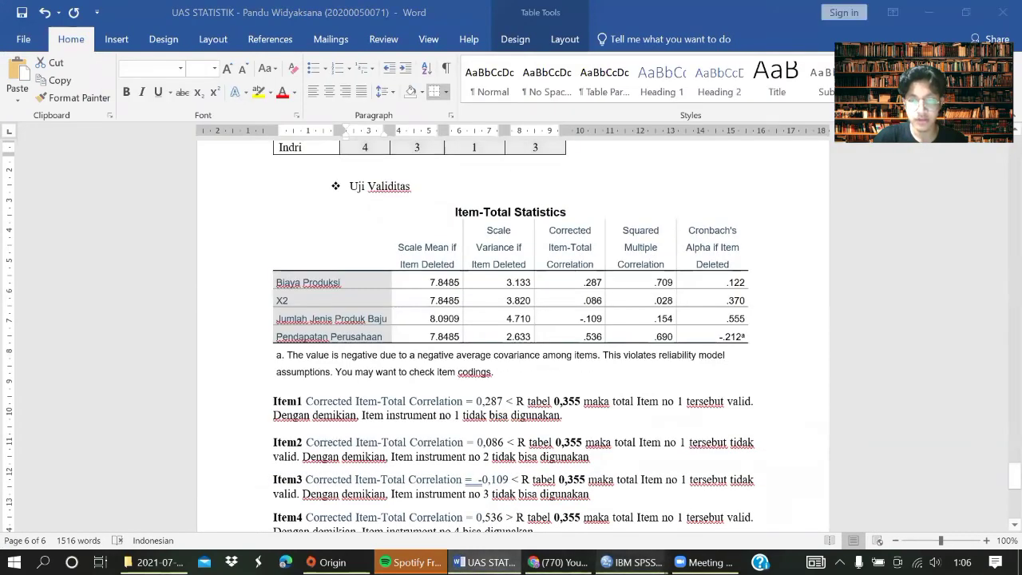
mouse_move(632, 562)
click(798, 495)
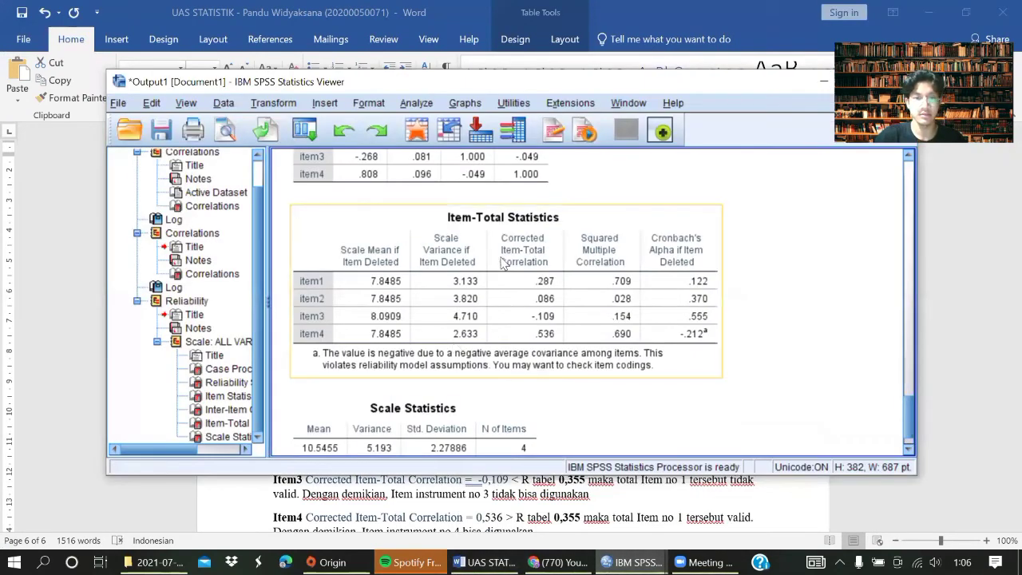
click(485, 562)
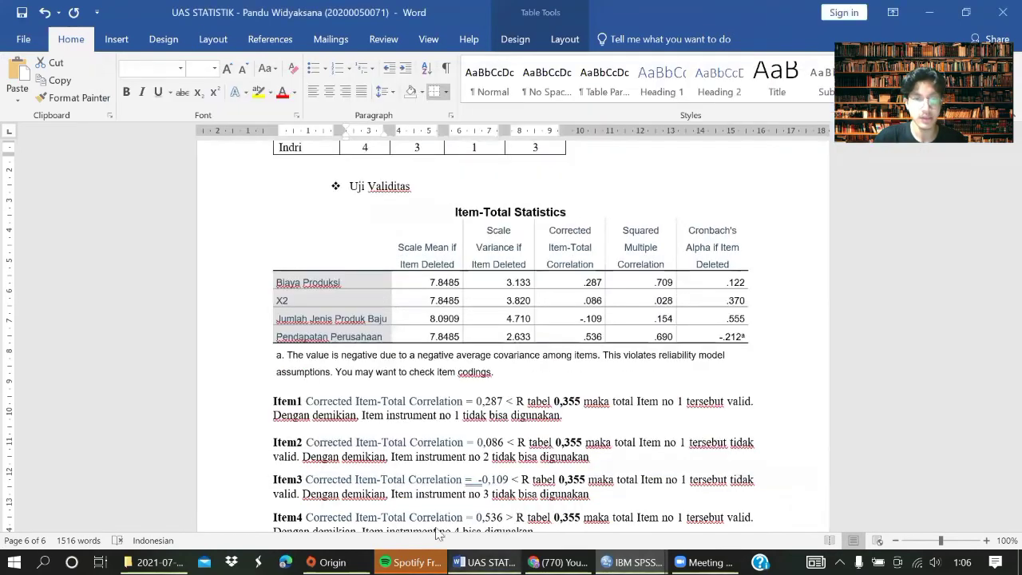
scroll(459, 332, down, 2)
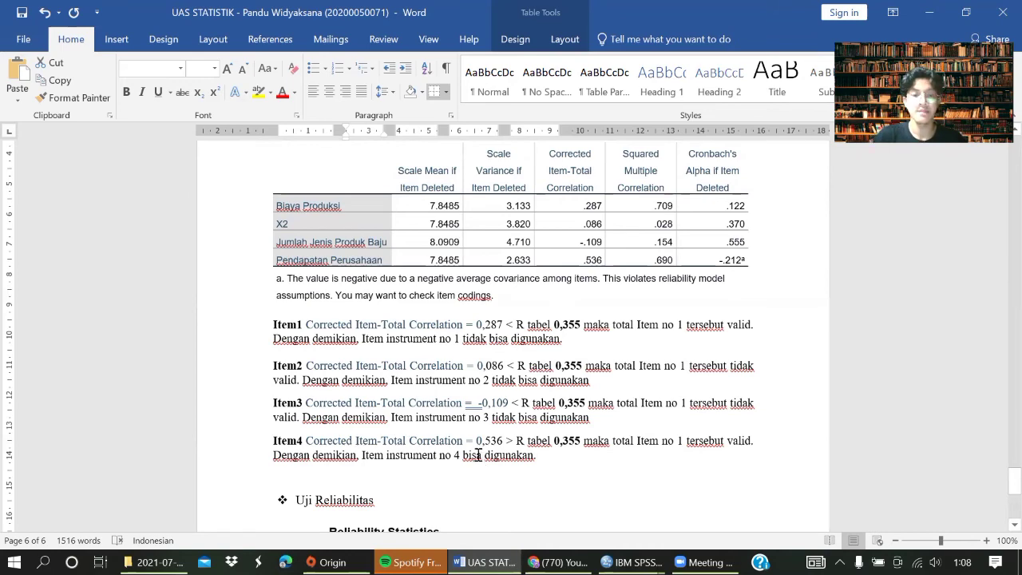
Step: Compare the Reliability Statistics table in the SPSS output with the Uji Reliabilitas table and conclusion in the Word document
scroll(456, 415, down, 5)
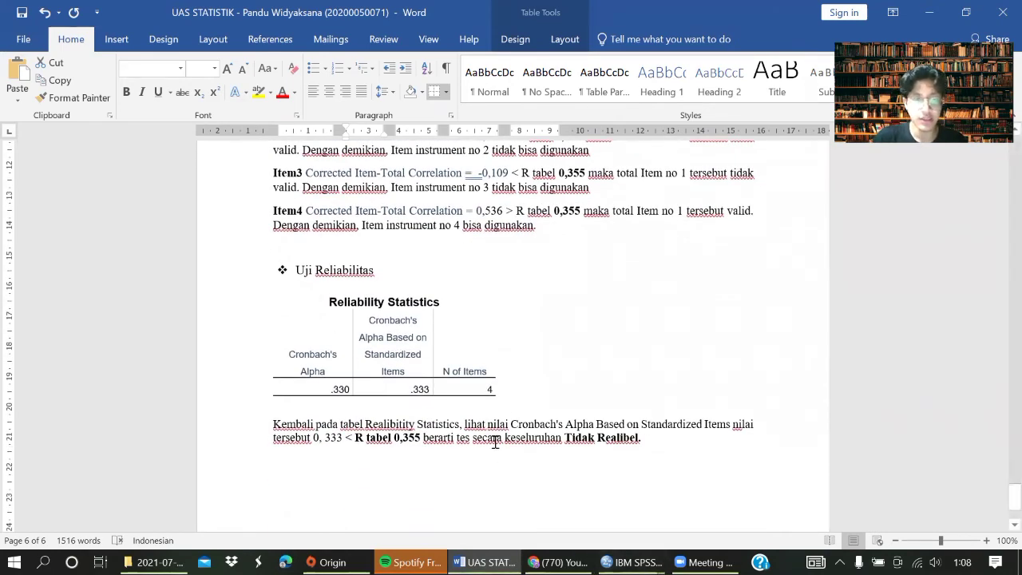
mouse_move(633, 563)
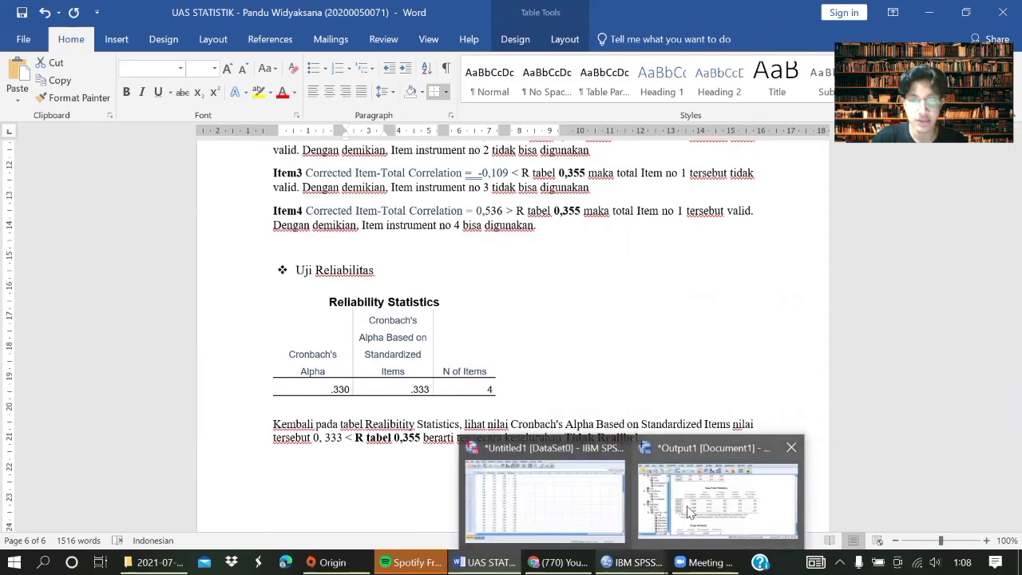
click(691, 509)
scroll(561, 370, down, 1)
scroll(559, 369, up, 10)
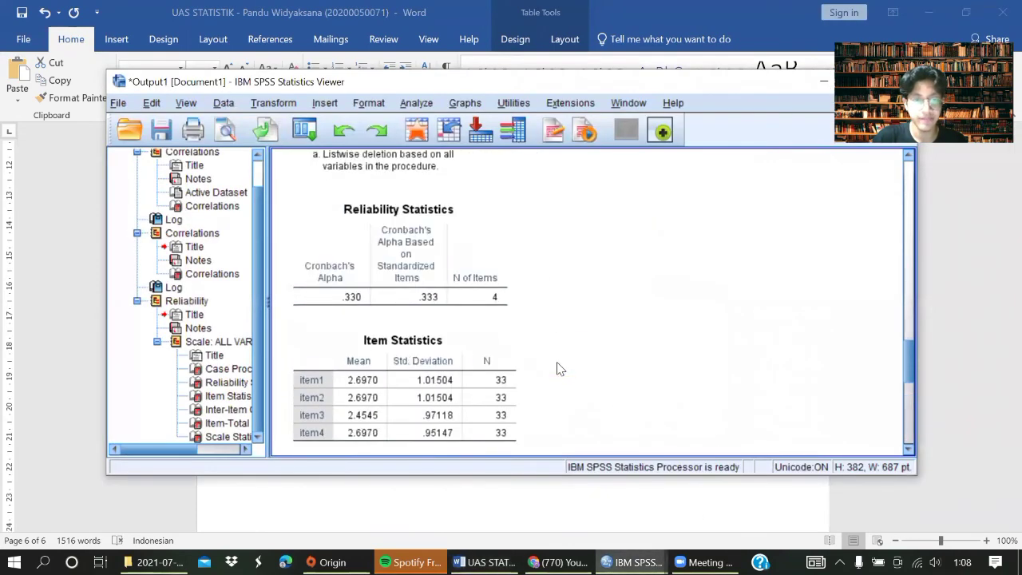
scroll(559, 369, down, 5)
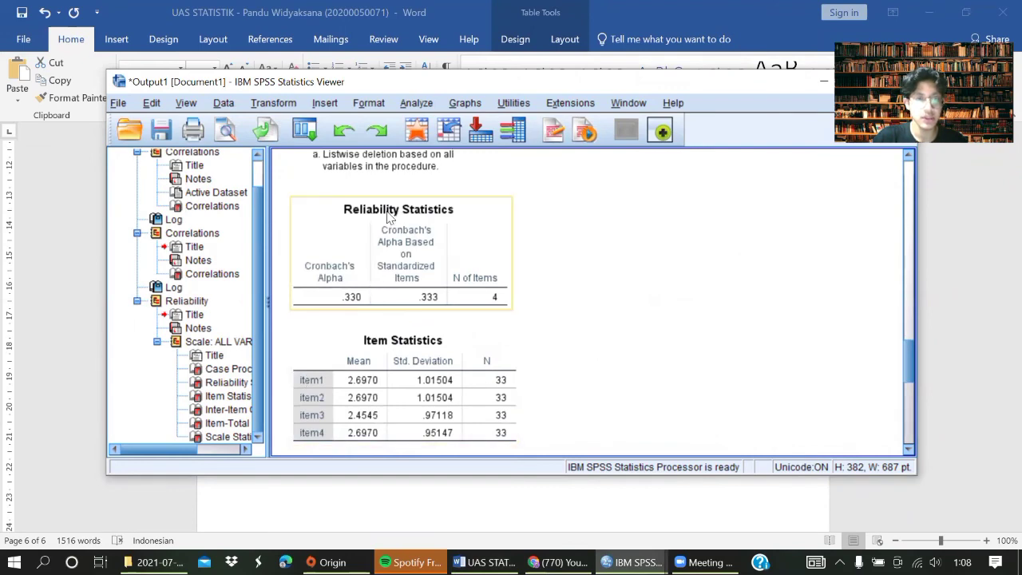
click(36, 272)
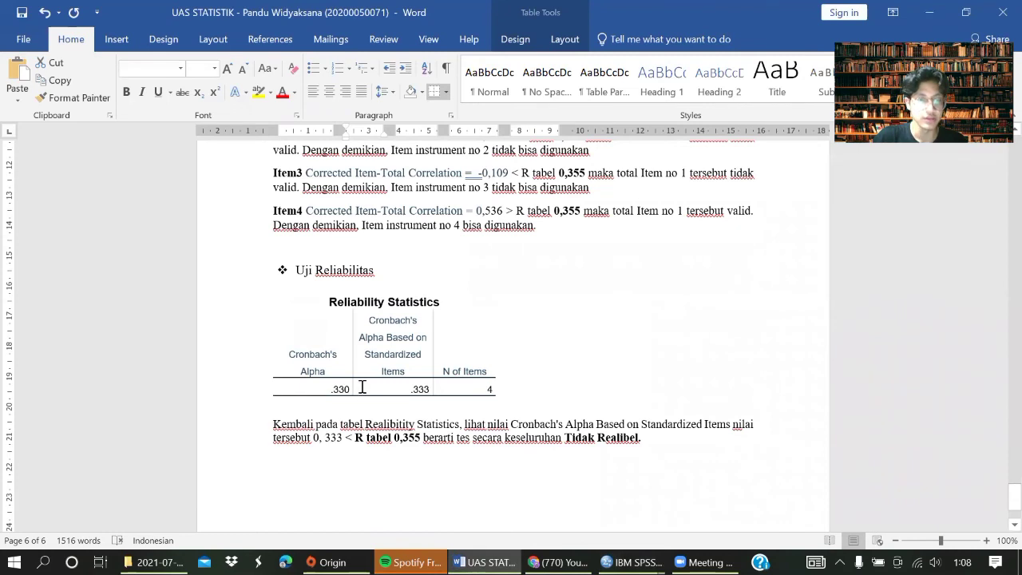
scroll(362, 387, down, 2)
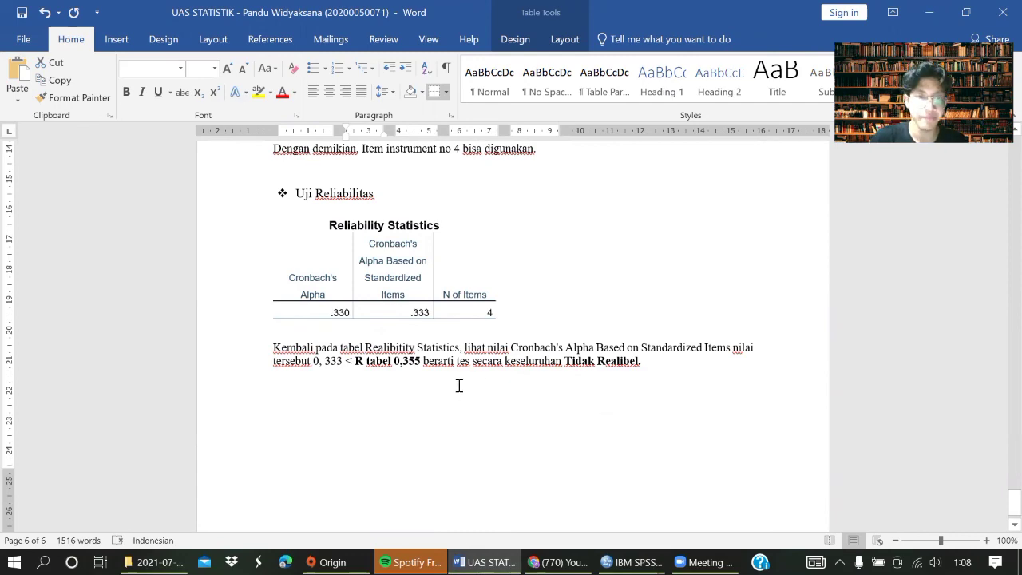
scroll(703, 379, up, 3)
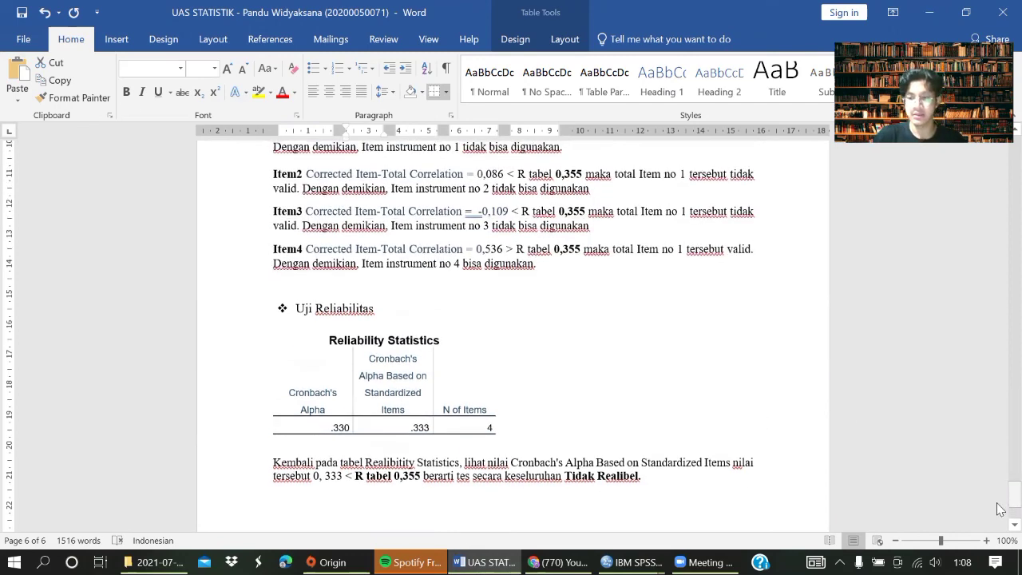
drag(998, 499, 997, 510)
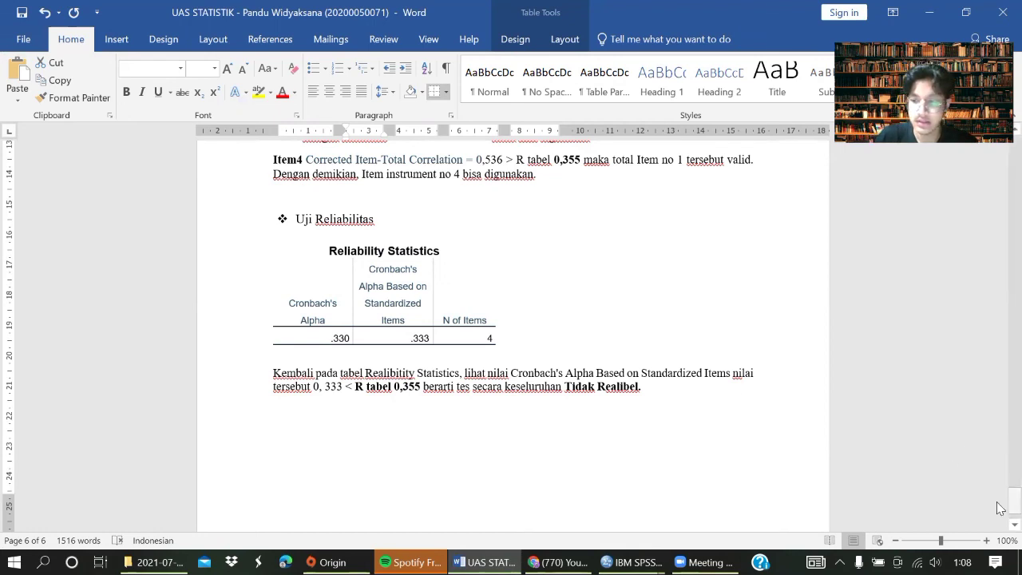
scroll(1000, 511, down, 2)
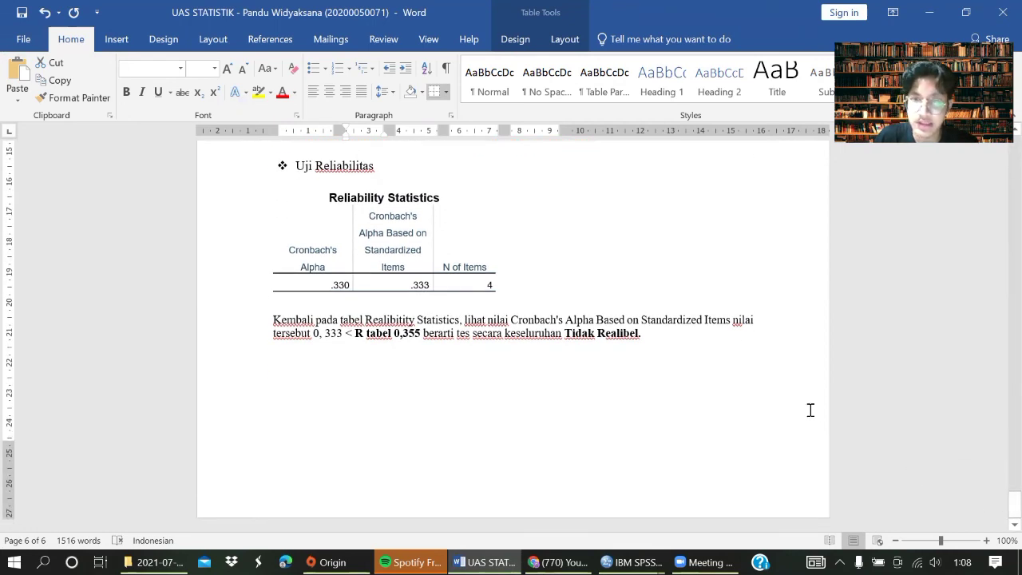